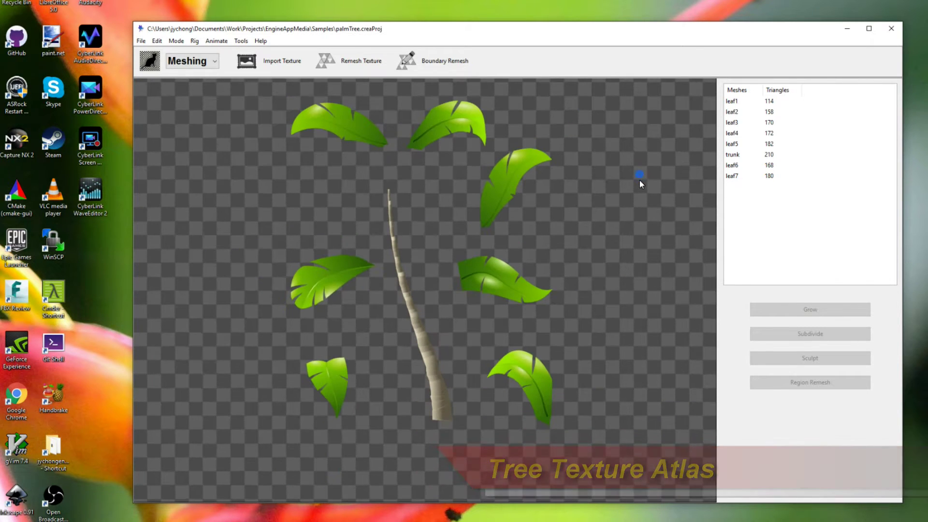
Pan the view down and select leaf3, leaf7, the trunk, leaf2, leaf1 and leaf5 to show their meshes.
{"action": "left_click_drag", "start_coordinate": [630, 185], "coordinate": [630, 213]}
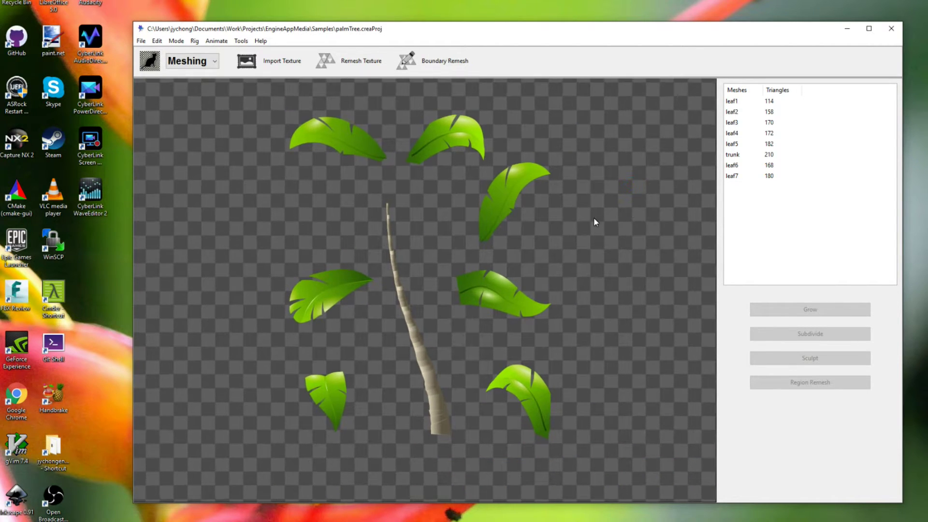
{"action": "left_click_drag", "start_coordinate": [567, 213], "coordinate": [571, 223]}
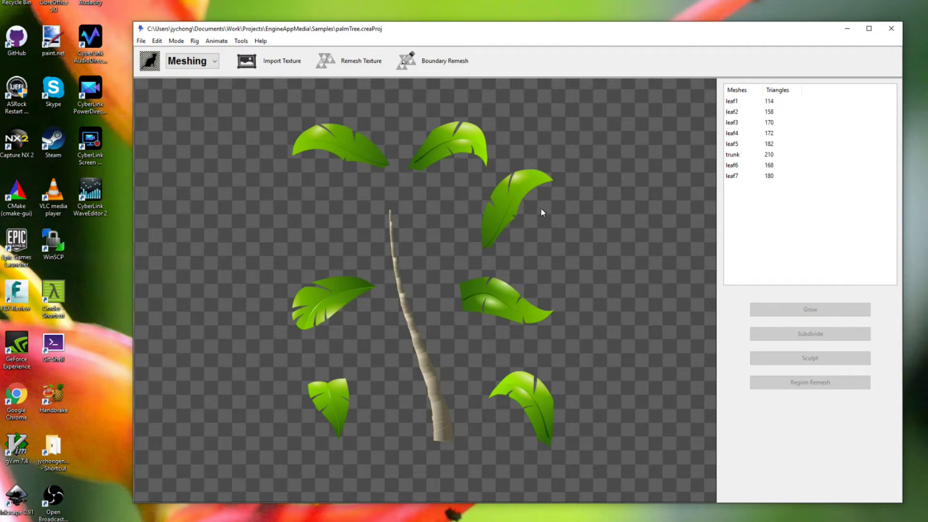
{"action": "left_click", "coordinate": [526, 192]}
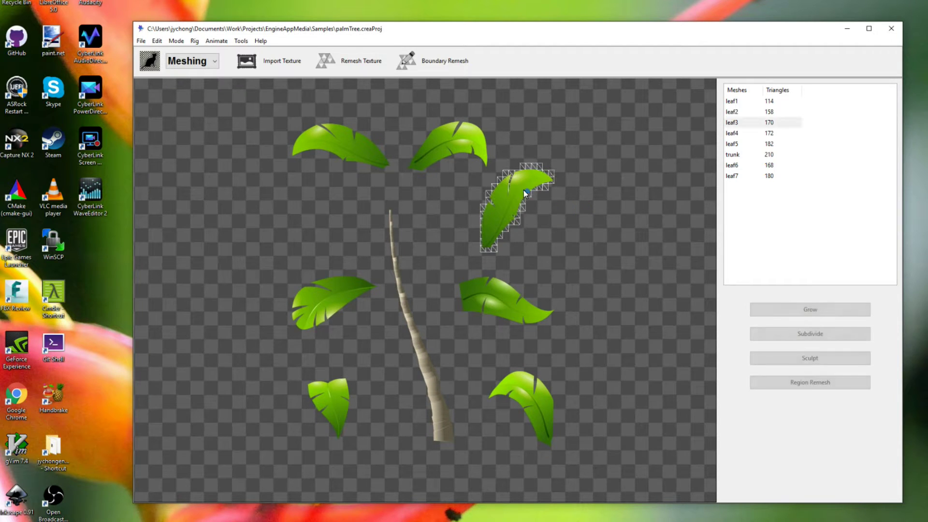
{"action": "left_click", "coordinate": [341, 297]}
{"action": "left_click", "coordinate": [409, 297]}
{"action": "left_click", "coordinate": [483, 299]}
{"action": "left_click", "coordinate": [541, 404]}
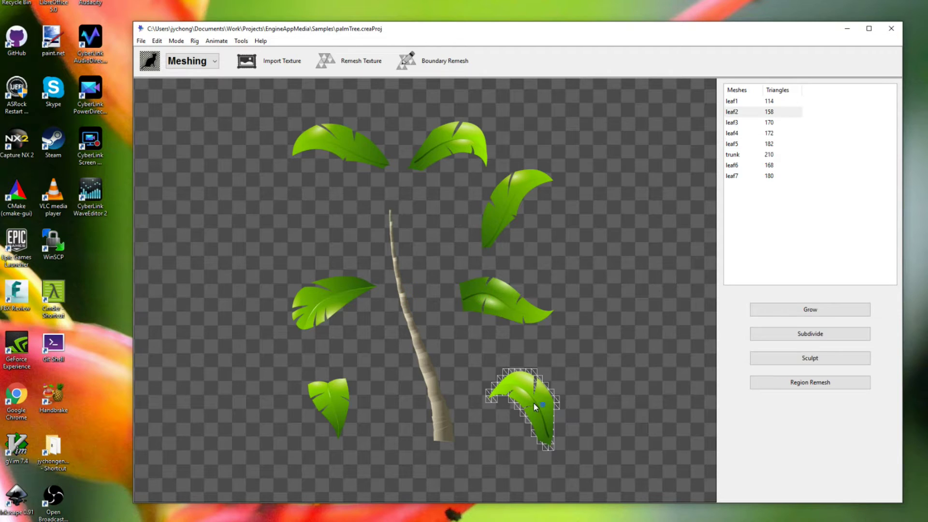
{"action": "left_click", "coordinate": [326, 402]}
{"action": "left_click", "coordinate": [326, 291]}
{"action": "left_click", "coordinate": [415, 325]}
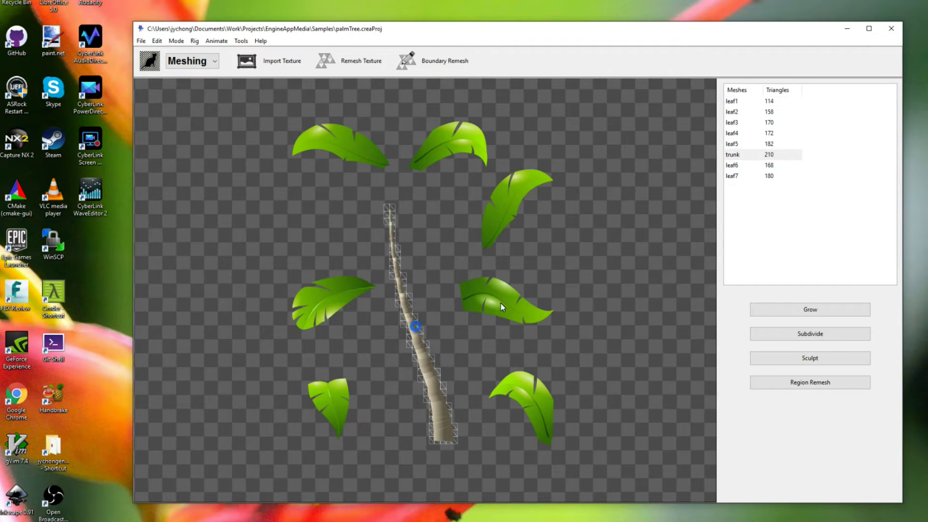
{"action": "left_click", "coordinate": [500, 303]}
{"action": "left_click", "coordinate": [511, 207]}
Select the top leaves, leaf7 and leaf5, then show leaf1 through leaf4's meshes from the parts list.
{"action": "left_click", "coordinate": [451, 145]}
{"action": "left_click", "coordinate": [340, 144]}
{"action": "left_click", "coordinate": [340, 304]}
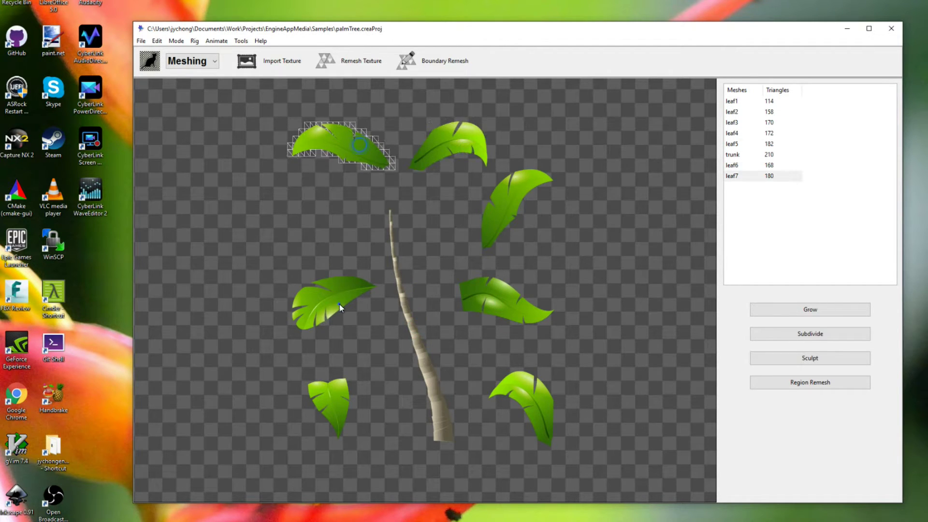
{"action": "left_click", "coordinate": [521, 309]}
{"action": "left_click", "coordinate": [752, 132]}
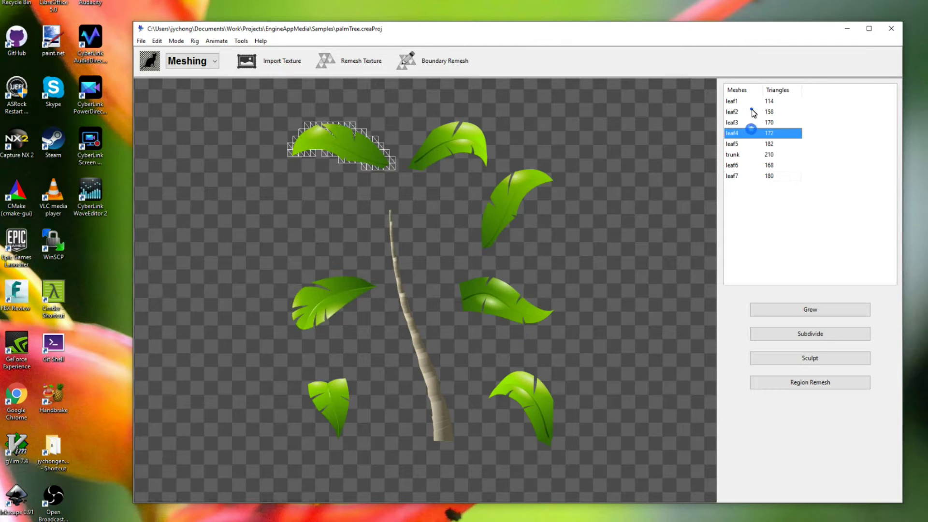
{"action": "left_click", "coordinate": [752, 112]}
{"action": "left_click", "coordinate": [752, 104]}
{"action": "left_click", "coordinate": [752, 112]}
{"action": "left_click", "coordinate": [752, 122]}
{"action": "left_click", "coordinate": [751, 133]}
{"action": "left_click", "coordinate": [751, 104]}
{"action": "left_click", "coordinate": [751, 112]}
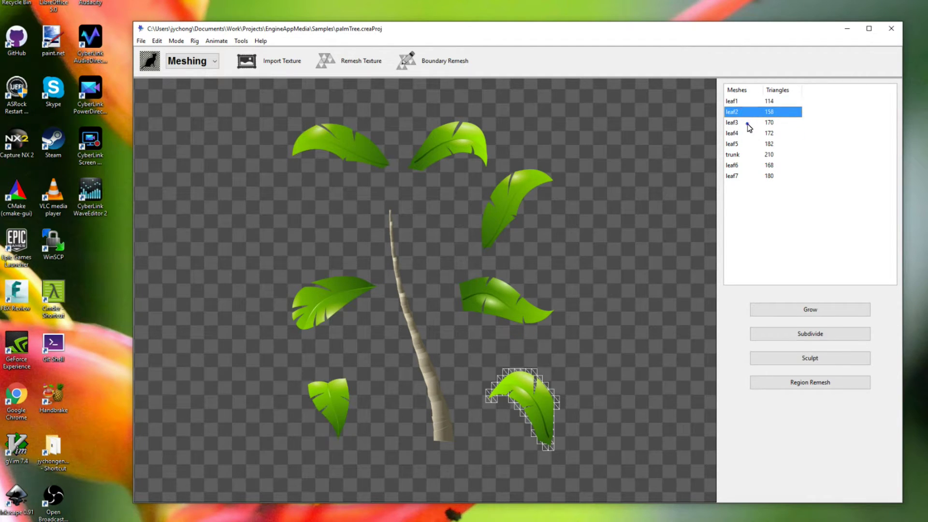
{"action": "left_click", "coordinate": [747, 122]}
Check the trunk, leaf3, leaf2 and leaf7 meshes on the canvas, clearing the selection between them.
{"action": "left_click", "coordinate": [436, 384]}
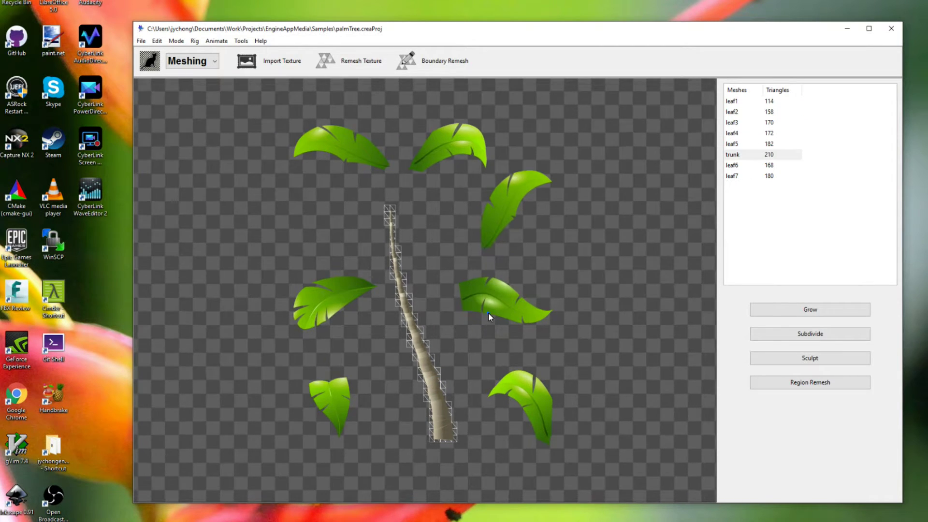
{"action": "left_click", "coordinate": [488, 313]}
{"action": "left_click", "coordinate": [526, 188]}
{"action": "left_click", "coordinate": [514, 301]}
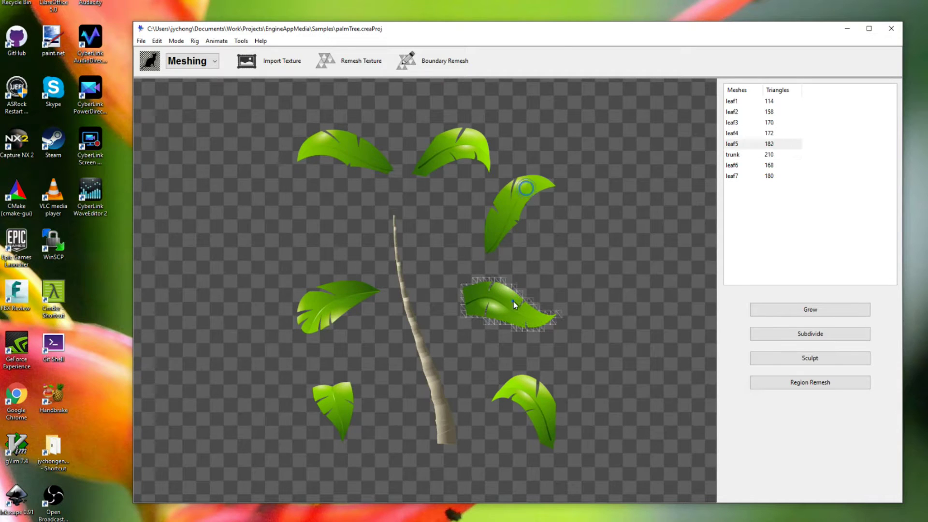
{"action": "left_click", "coordinate": [538, 431]}
{"action": "left_click", "coordinate": [334, 297]}
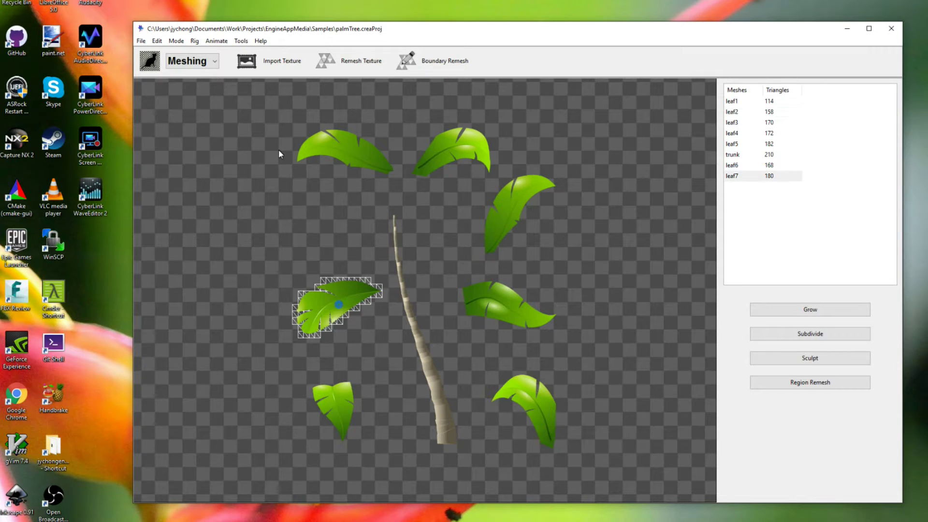
Switch the workspace mode from Meshing to Rig and zoom in on the palm tree.
{"action": "left_click", "coordinate": [199, 60]}
{"action": "left_click", "coordinate": [209, 83]}
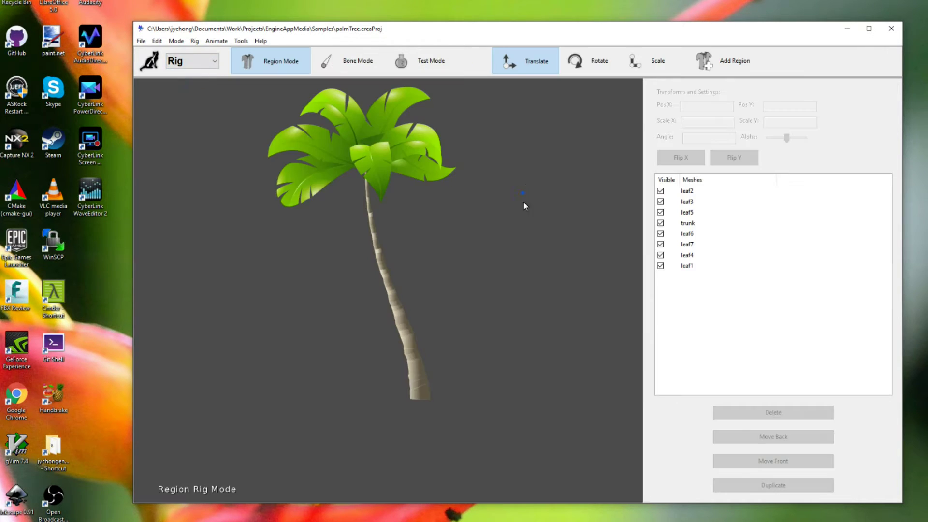
{"action": "scroll", "coordinate": [509, 217], "scroll_direction": "up", "scroll_amount": 3}
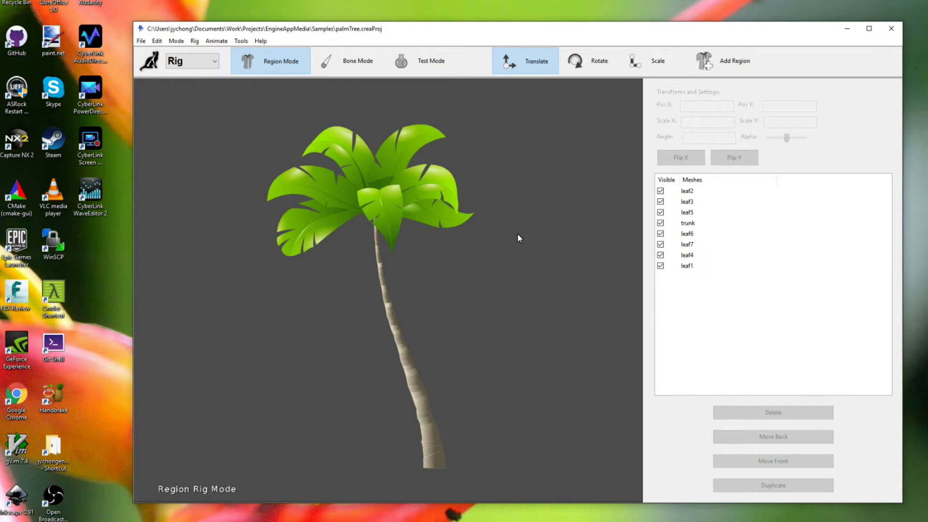
Select the trunk and leaf1, leaf2, leaf3, leaf5 and leaf6 regions, then enter Bone Mode.
{"action": "left_click", "coordinate": [438, 417]}
{"action": "left_click", "coordinate": [448, 192]}
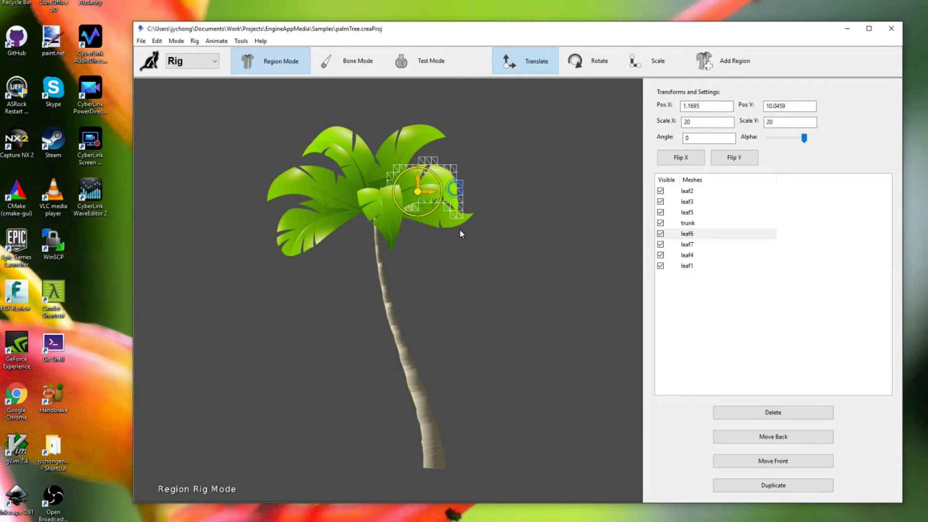
{"action": "left_click", "coordinate": [435, 212]}
{"action": "left_click", "coordinate": [382, 218]}
{"action": "left_click", "coordinate": [398, 155]}
{"action": "left_click", "coordinate": [326, 148]}
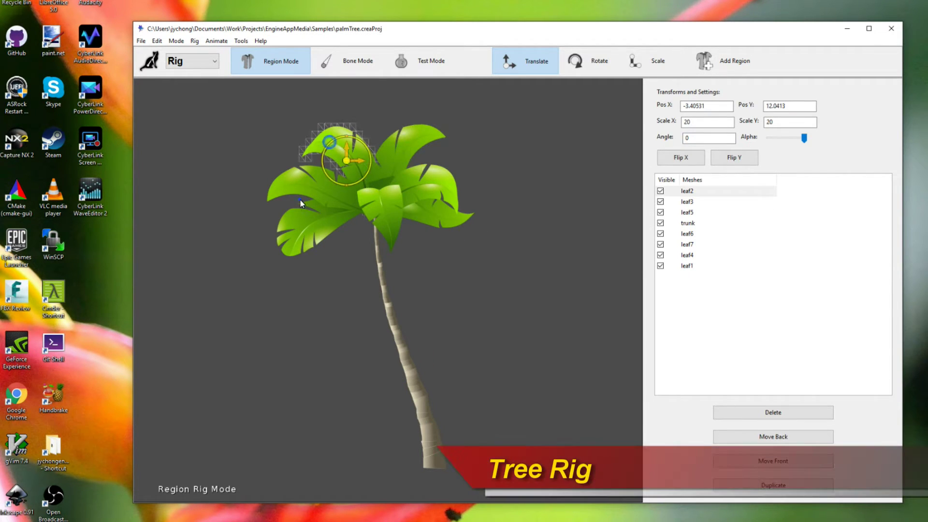
{"action": "left_click", "coordinate": [300, 203]}
{"action": "left_click", "coordinate": [358, 60]}
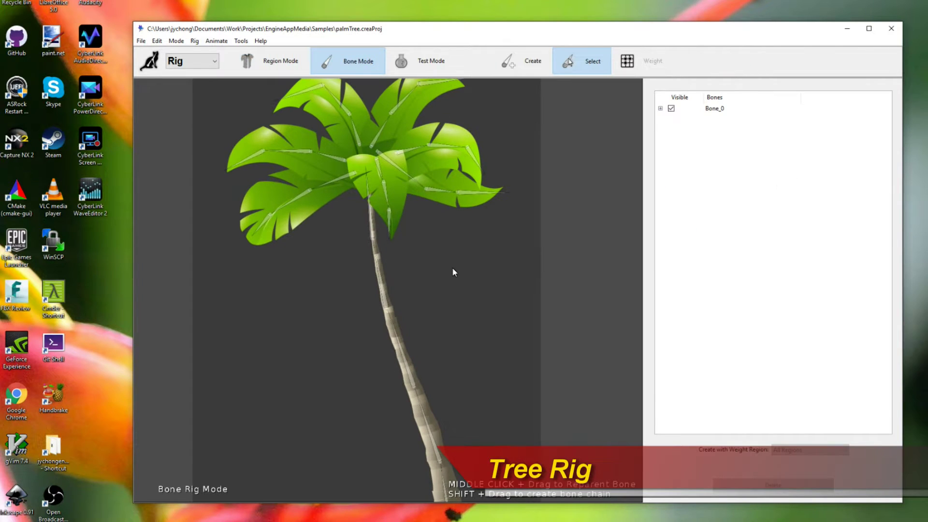
Drag a bone chain up the trunk and select Bone_0 through Bone_4 along it.
{"action": "mouse_move", "coordinate": [422, 430]}
{"action": "left_mouse_down"}
{"action": "mouse_move", "coordinate": [386, 308]}
{"action": "mouse_move", "coordinate": [372, 212]}
{"action": "left_mouse_up"}
{"action": "scroll", "coordinate": [490, 317], "scroll_direction": "down", "scroll_amount": 2}
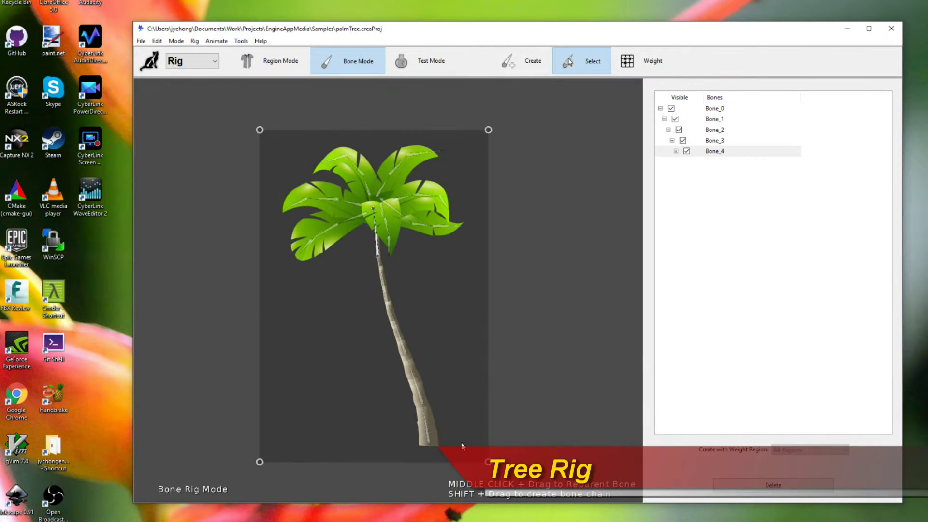
{"action": "left_click", "coordinate": [425, 427]}
{"action": "scroll", "coordinate": [479, 407], "scroll_direction": "up", "scroll_amount": 1}
{"action": "left_click", "coordinate": [418, 400]}
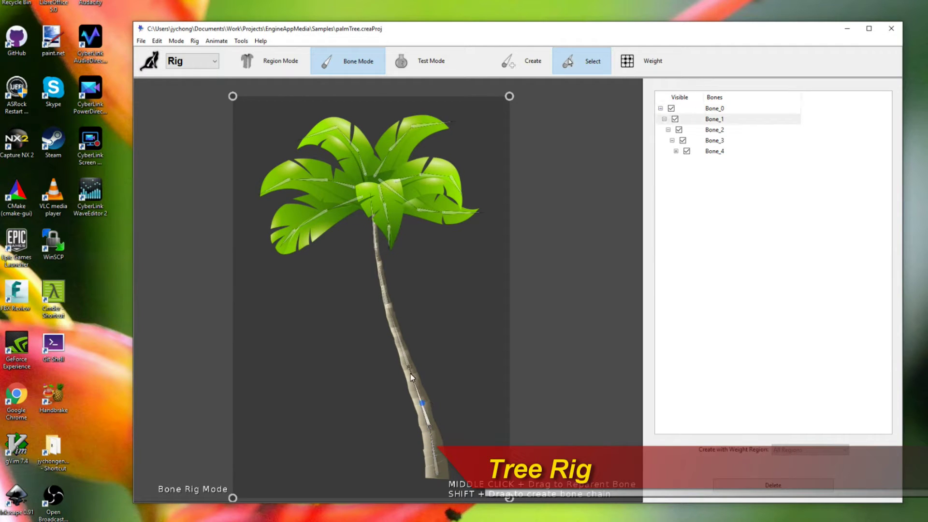
{"action": "left_click", "coordinate": [410, 368]}
{"action": "left_click", "coordinate": [384, 296]}
{"action": "left_click", "coordinate": [375, 243]}
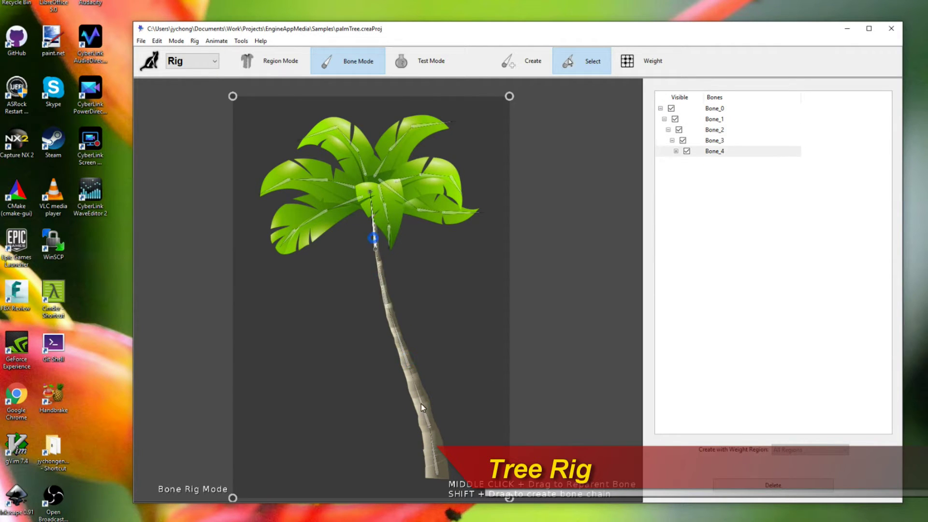
Reselect trunk bones Bone_0 to Bone_4 to confirm the trunk hierarchy.
{"action": "left_click", "coordinate": [433, 463]}
{"action": "left_click", "coordinate": [425, 427]}
{"action": "left_click", "coordinate": [402, 348]}
{"action": "scroll", "coordinate": [403, 348], "scroll_direction": "up", "scroll_amount": 1}
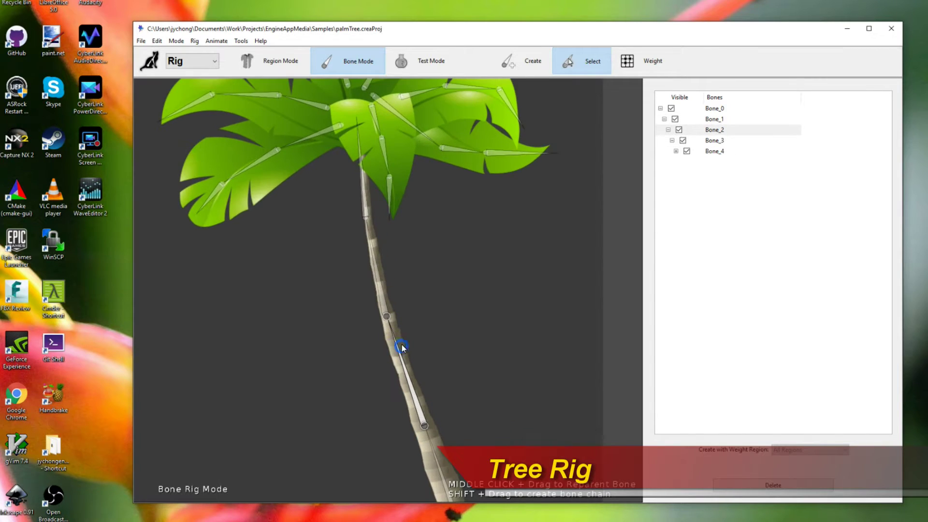
{"action": "scroll", "coordinate": [392, 294], "scroll_direction": "up", "scroll_amount": 1}
{"action": "left_click", "coordinate": [391, 293]}
{"action": "left_click", "coordinate": [374, 234]}
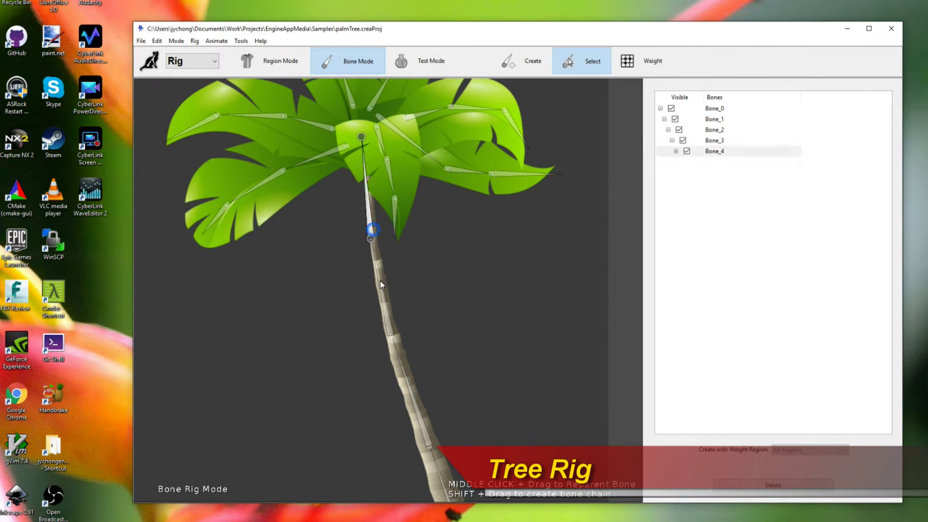
{"action": "left_click", "coordinate": [378, 261]}
{"action": "scroll", "coordinate": [434, 281], "scroll_direction": "up", "scroll_amount": 1}
Inspect the leaf chains Bone_17–19, Bone_20–22 and Bone_23–25 from base to tip.
{"action": "left_click", "coordinate": [402, 242]}
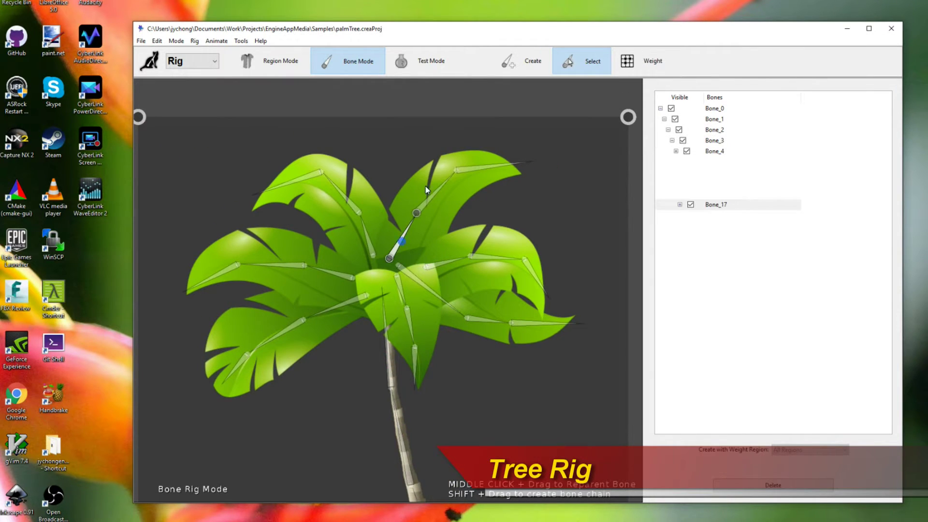
{"action": "left_click", "coordinate": [439, 187]}
{"action": "left_click", "coordinate": [496, 166]}
{"action": "left_click", "coordinate": [369, 245]}
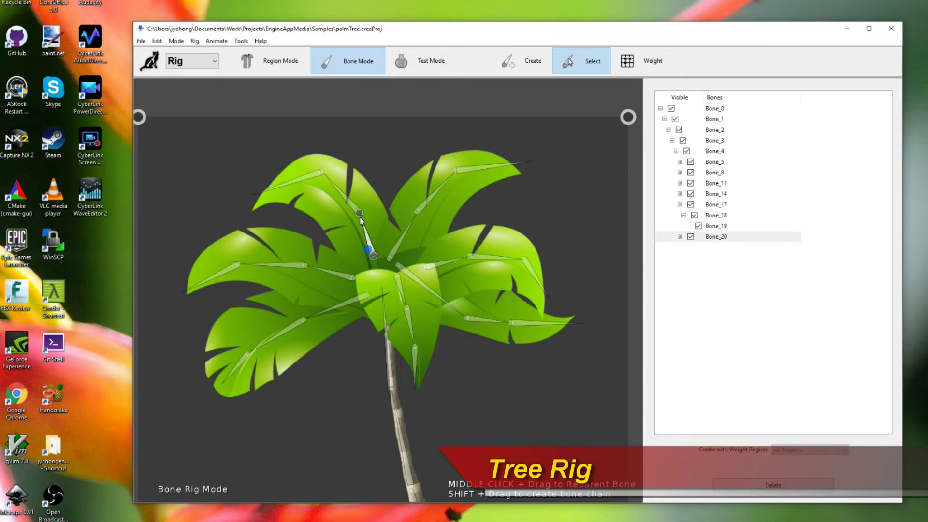
{"action": "left_click", "coordinate": [352, 202]}
{"action": "left_click", "coordinate": [306, 173]}
{"action": "left_click", "coordinate": [344, 276]}
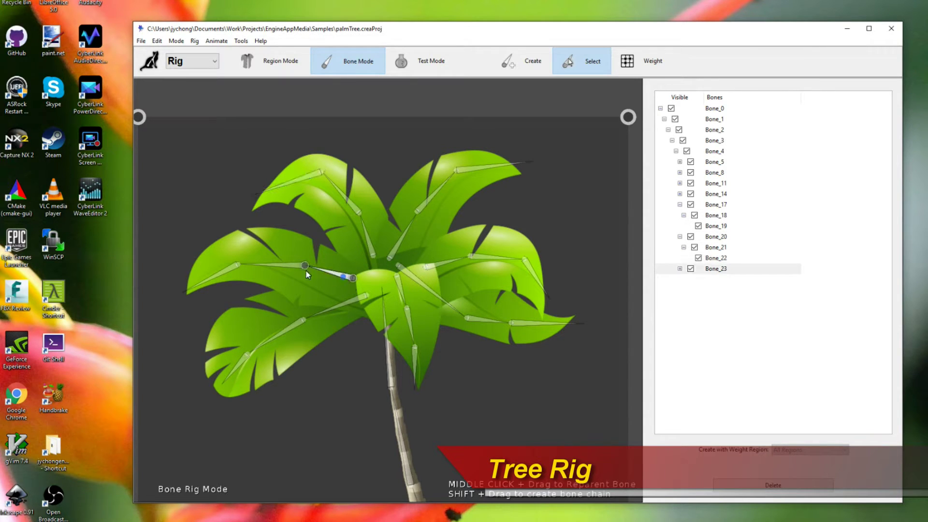
{"action": "left_click", "coordinate": [290, 266]}
{"action": "left_click", "coordinate": [211, 275]}
Inspect leaf chains Bone_5–7 and Bone_8–10, then the trunk's Bone_4.
{"action": "left_click", "coordinate": [362, 297]}
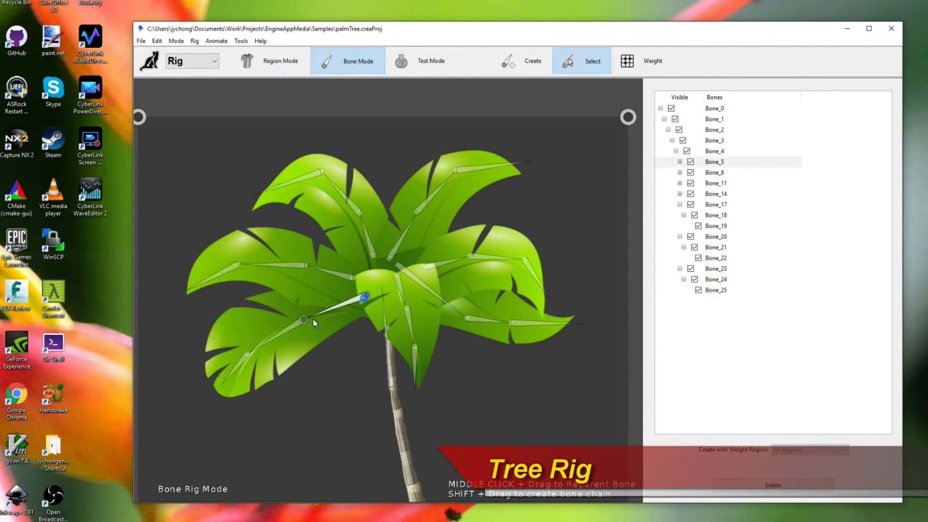
{"action": "left_click", "coordinate": [290, 329]}
{"action": "left_click", "coordinate": [236, 364]}
{"action": "left_click", "coordinate": [397, 284]}
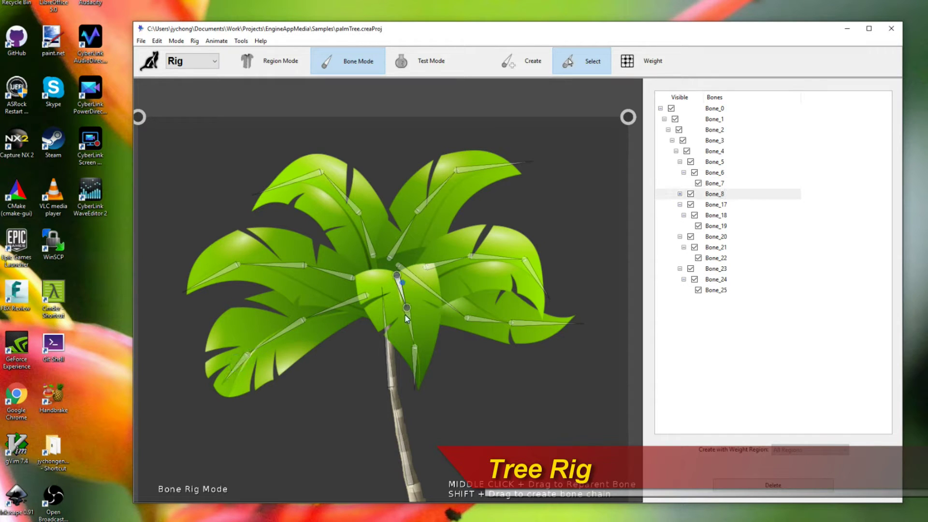
{"action": "left_click", "coordinate": [408, 322]}
{"action": "left_click", "coordinate": [414, 365]}
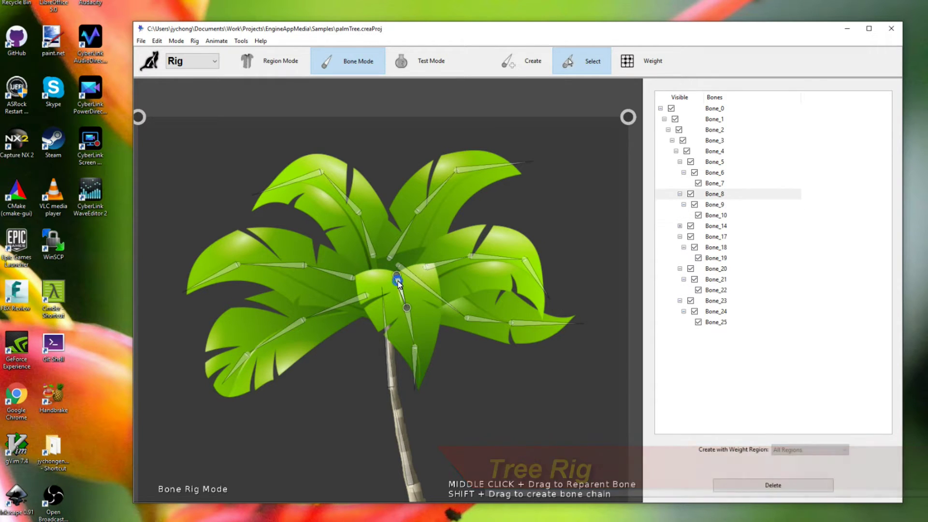
{"action": "left_click", "coordinate": [409, 323]}
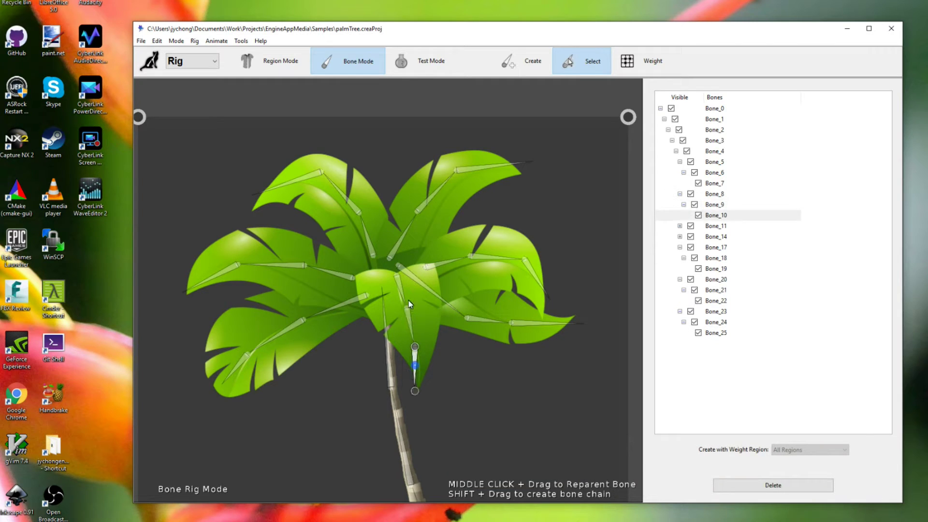
{"action": "left_click", "coordinate": [414, 366]}
{"action": "left_click", "coordinate": [397, 283]}
{"action": "left_click", "coordinate": [385, 313]}
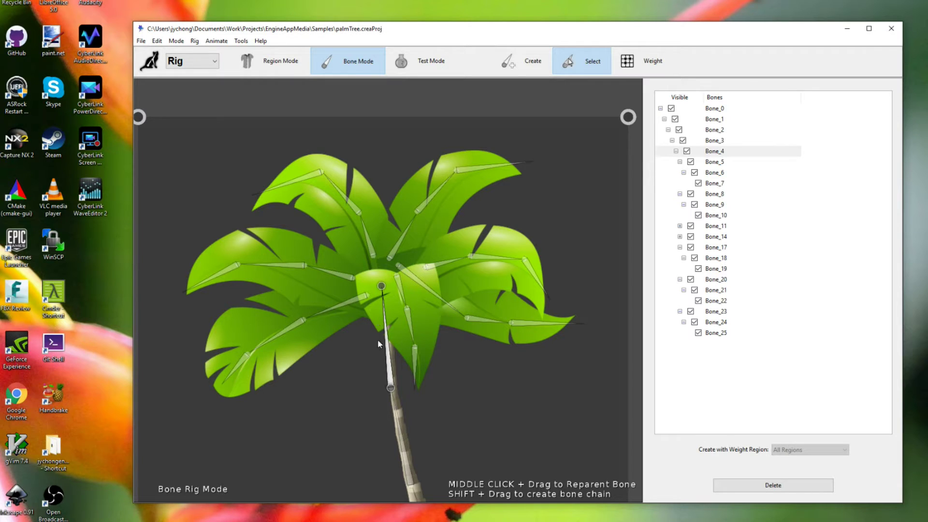
Check right and upper leaf bones Bone_11, Bone_13, Bone_15, Bone_19 and Bone_17, then enter Test Mode.
{"action": "left_click", "coordinate": [478, 319]}
{"action": "left_click", "coordinate": [538, 321]}
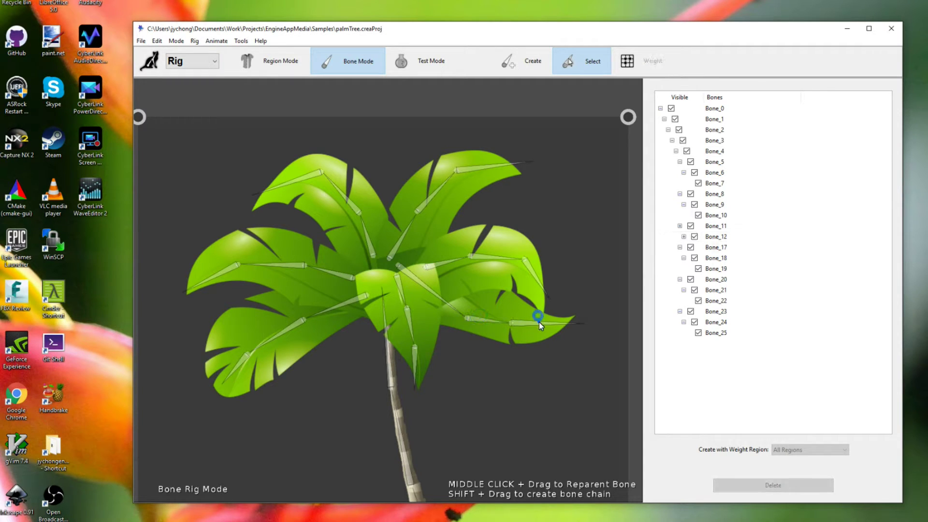
{"action": "left_click", "coordinate": [427, 286]}
{"action": "left_click", "coordinate": [483, 257]}
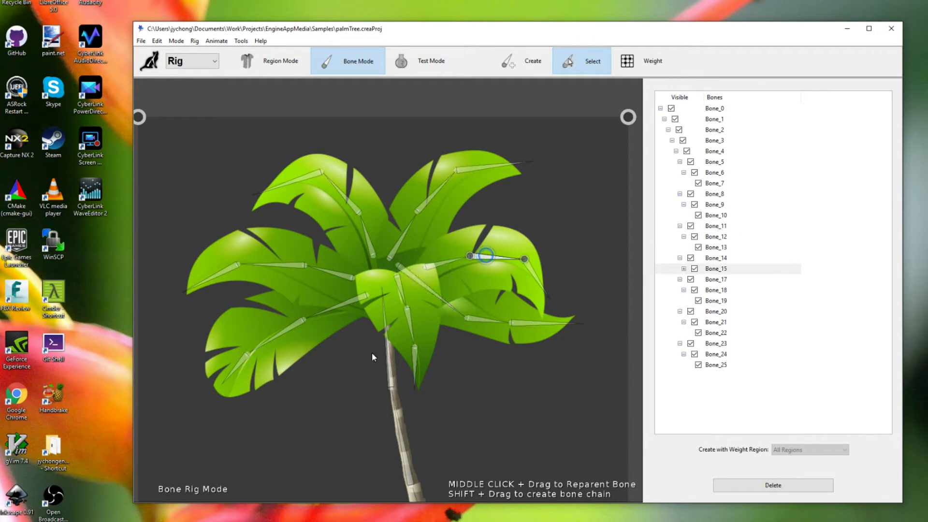
{"action": "left_click", "coordinate": [387, 338]}
{"action": "left_click", "coordinate": [471, 167]}
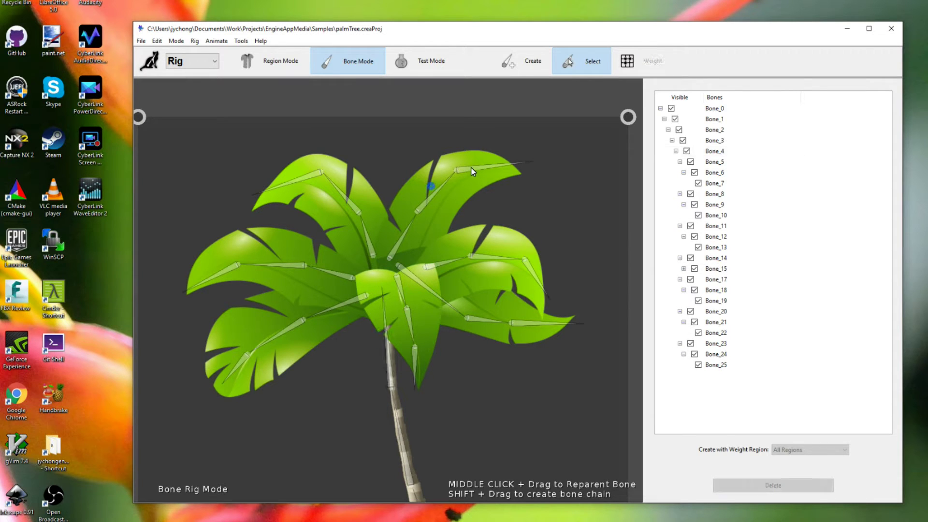
{"action": "left_click", "coordinate": [429, 190]}
{"action": "left_click", "coordinate": [407, 233]}
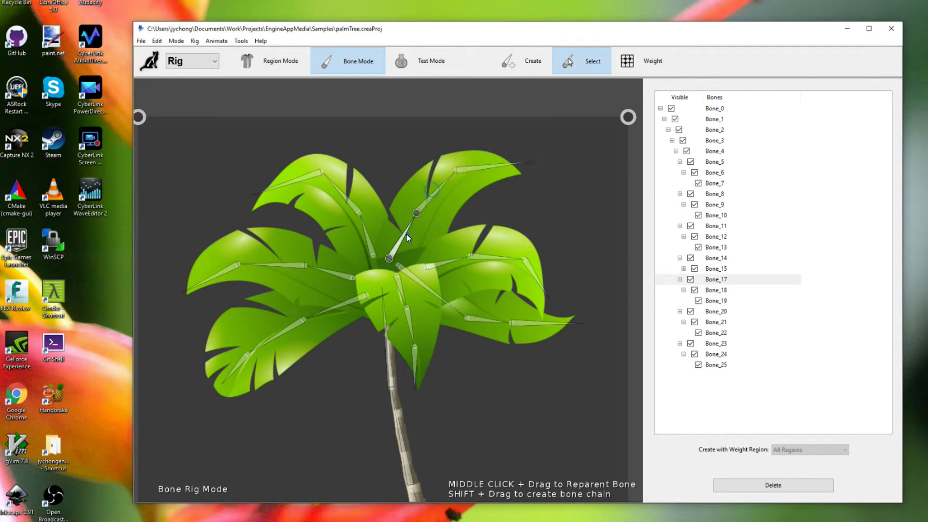
{"action": "left_click", "coordinate": [428, 61]}
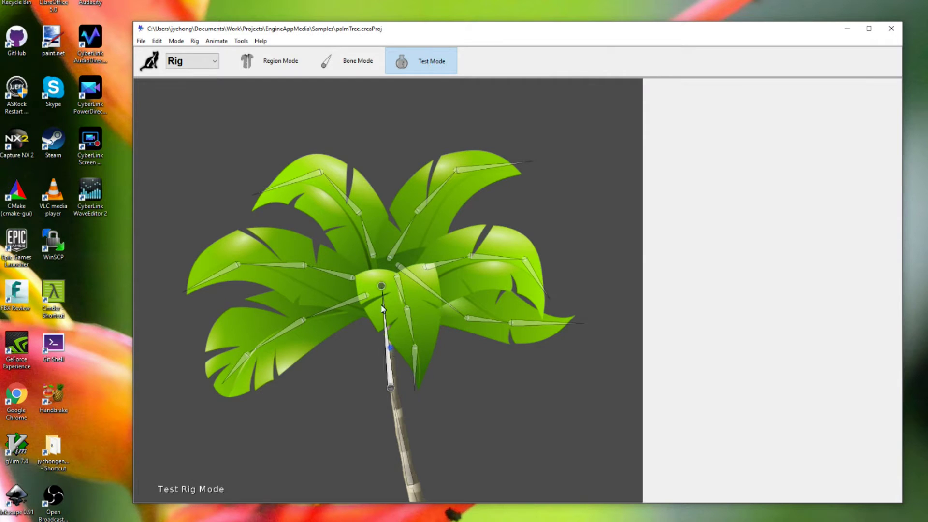
Bend the trunk to tilt the canopy left and rotate the upper-right and upper-left leaves.
{"action": "mouse_move", "coordinate": [384, 286]}
{"action": "left_mouse_down"}
{"action": "mouse_move", "coordinate": [390, 295]}
{"action": "mouse_move", "coordinate": [367, 295]}
{"action": "mouse_move", "coordinate": [412, 293]}
{"action": "mouse_move", "coordinate": [375, 291]}
{"action": "left_mouse_up"}
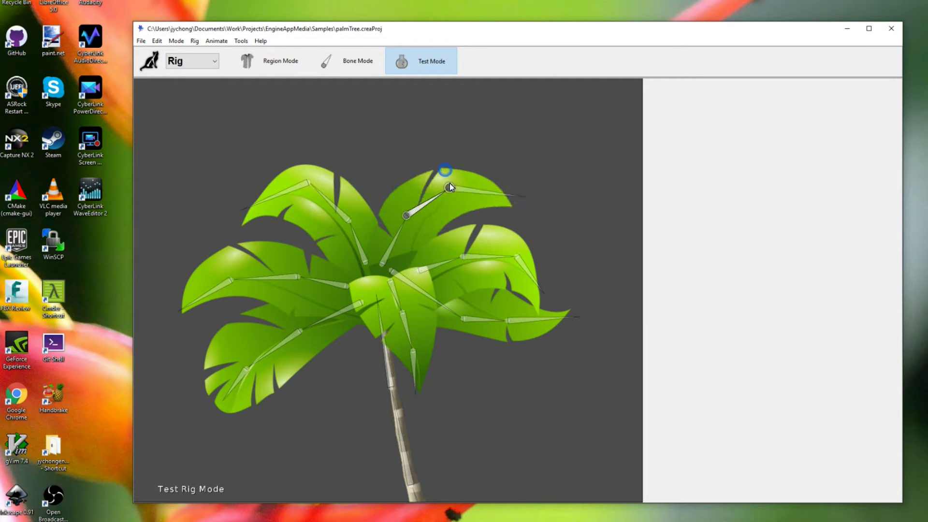
{"action": "left_click", "coordinate": [474, 169]}
{"action": "left_click_drag", "start_coordinate": [521, 157], "coordinate": [525, 173]}
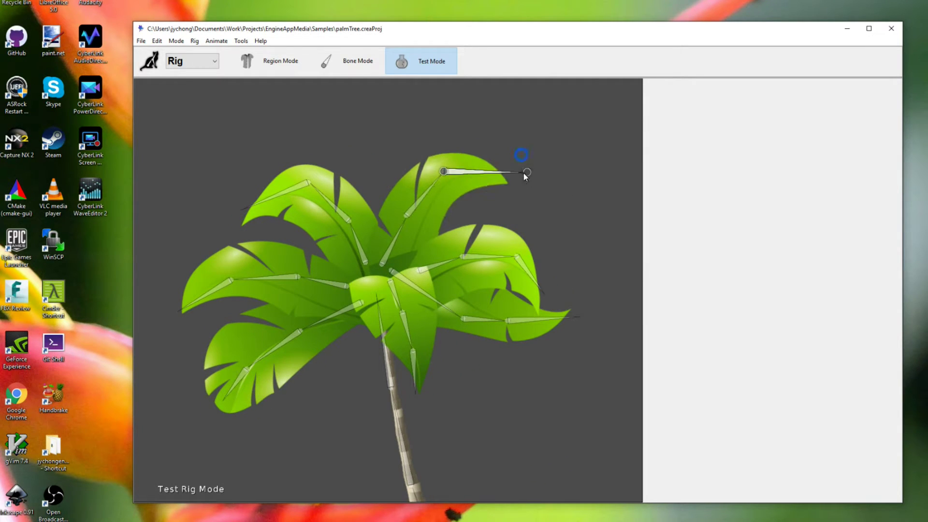
{"action": "left_click", "coordinate": [290, 189]}
{"action": "left_click_drag", "start_coordinate": [244, 208], "coordinate": [259, 211]}
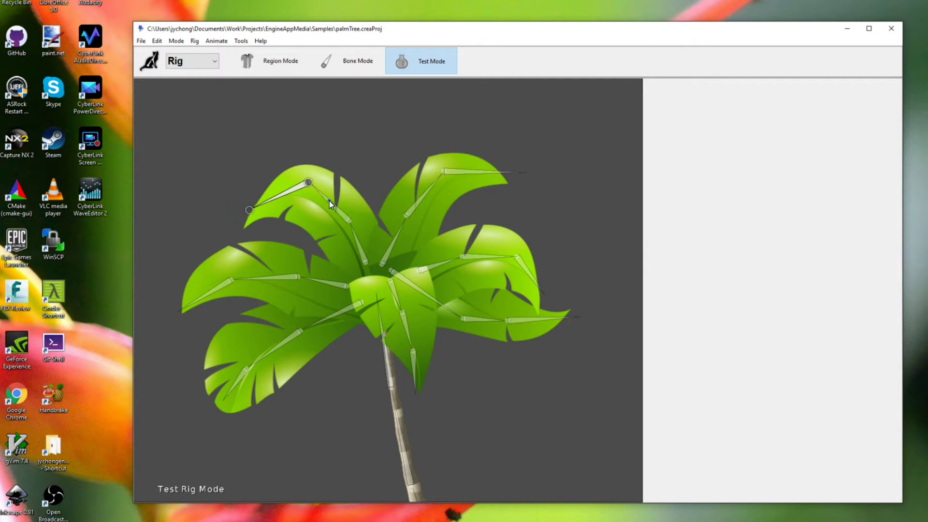
{"action": "left_click_drag", "start_coordinate": [329, 201], "coordinate": [323, 182]}
Bend the lower-left and lowest leaves down, then return to Bone Mode.
{"action": "left_click", "coordinate": [242, 287]}
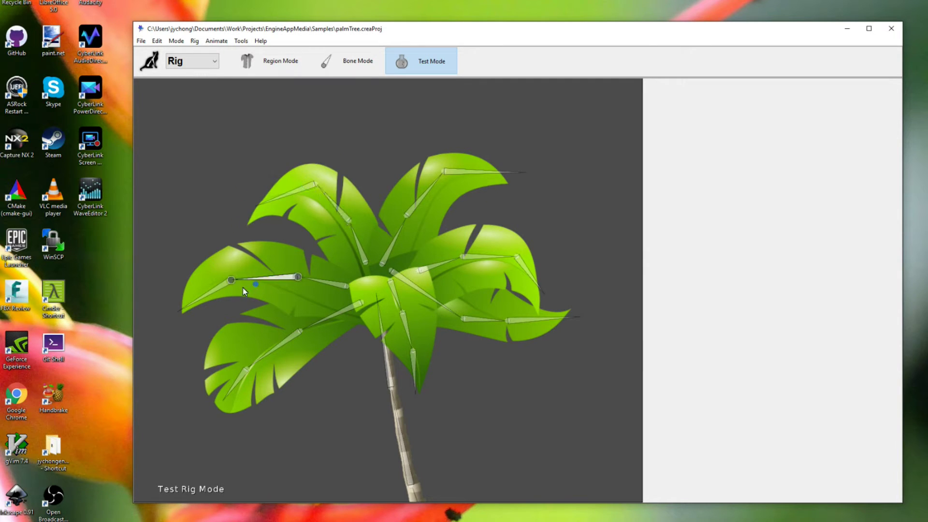
{"action": "left_click_drag", "start_coordinate": [243, 288], "coordinate": [217, 299]}
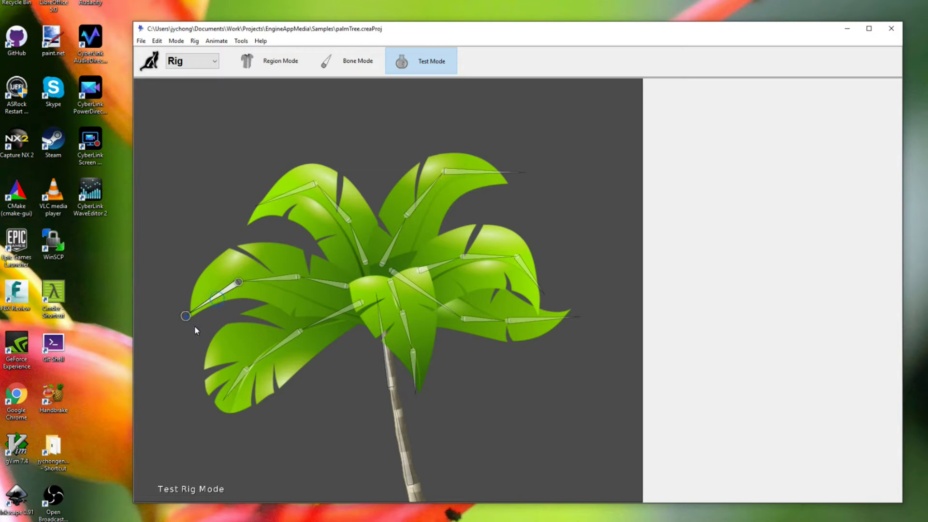
{"action": "left_click", "coordinate": [281, 341]}
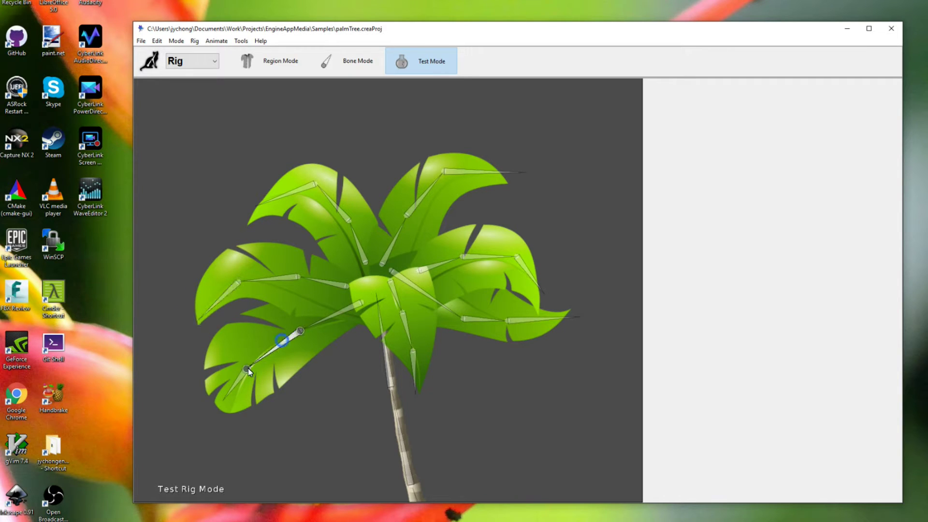
{"action": "left_click_drag", "start_coordinate": [248, 371], "coordinate": [246, 370]}
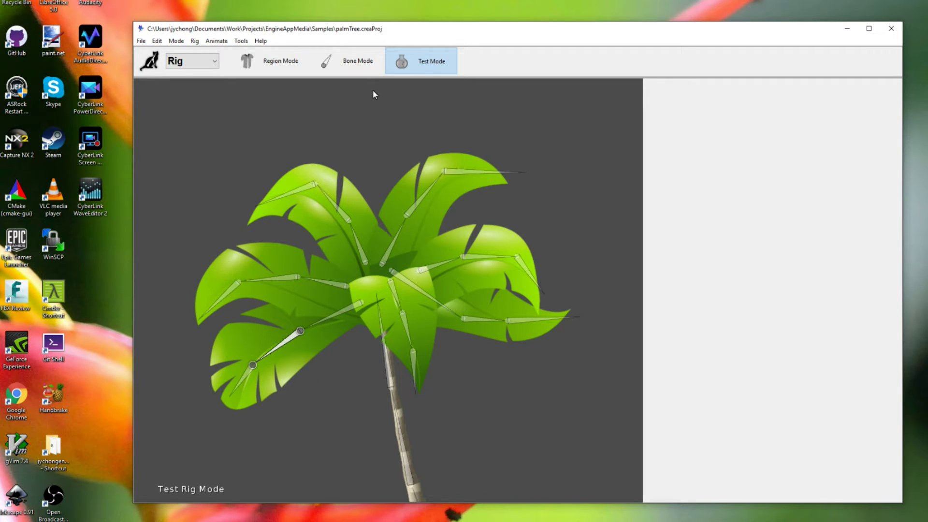
{"action": "left_click", "coordinate": [358, 61]}
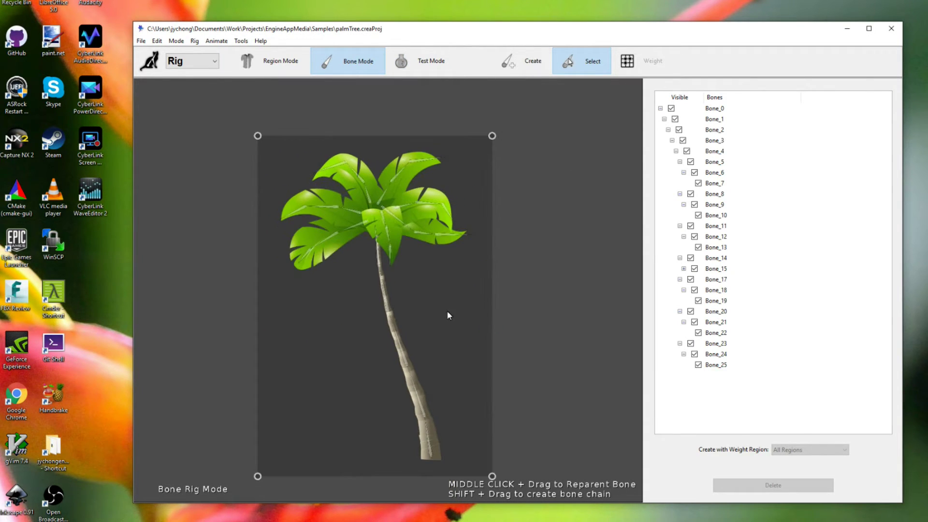
{"action": "left_click", "coordinate": [448, 314]}
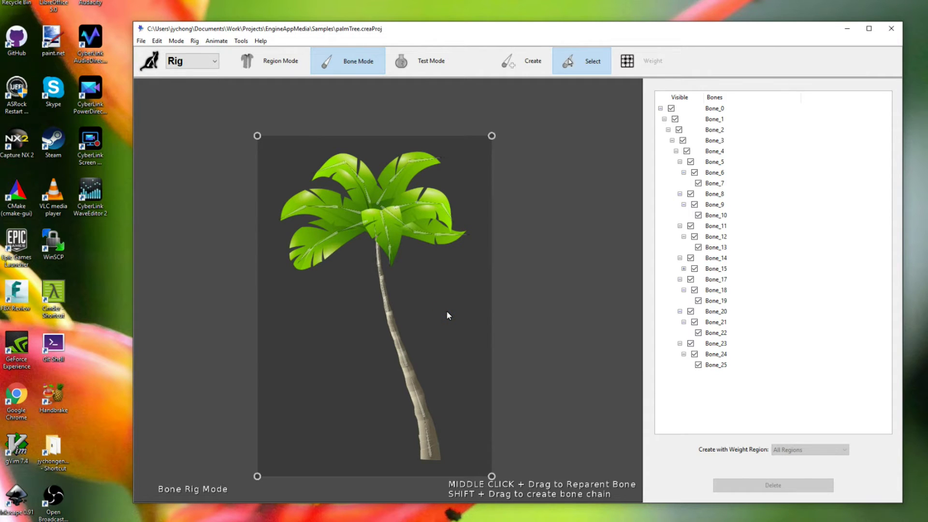
Zoom in and out around the palm tree on the canvas.
{"action": "scroll", "coordinate": [457, 311], "scroll_direction": "up", "scroll_amount": 2}
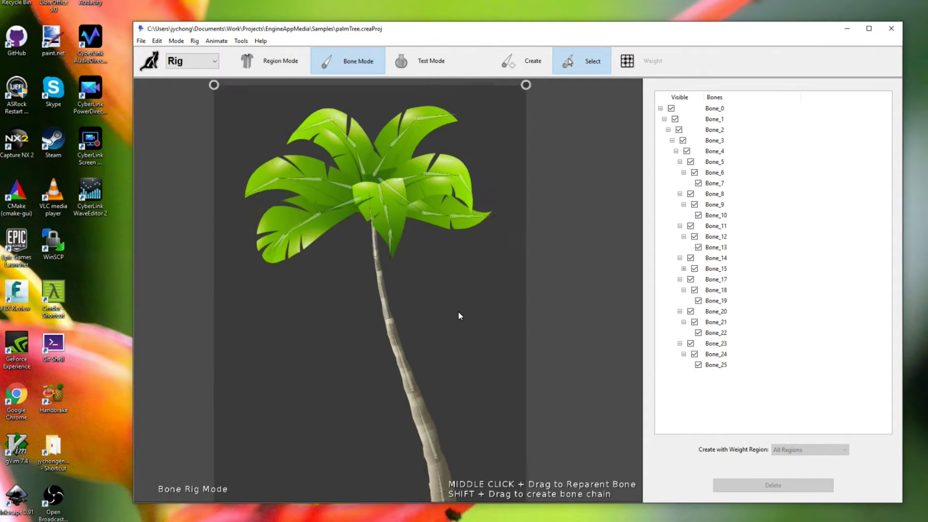
{"action": "scroll", "coordinate": [457, 311], "scroll_direction": "down", "scroll_amount": 1}
{"action": "scroll", "coordinate": [457, 311], "scroll_direction": "down", "scroll_amount": 1}
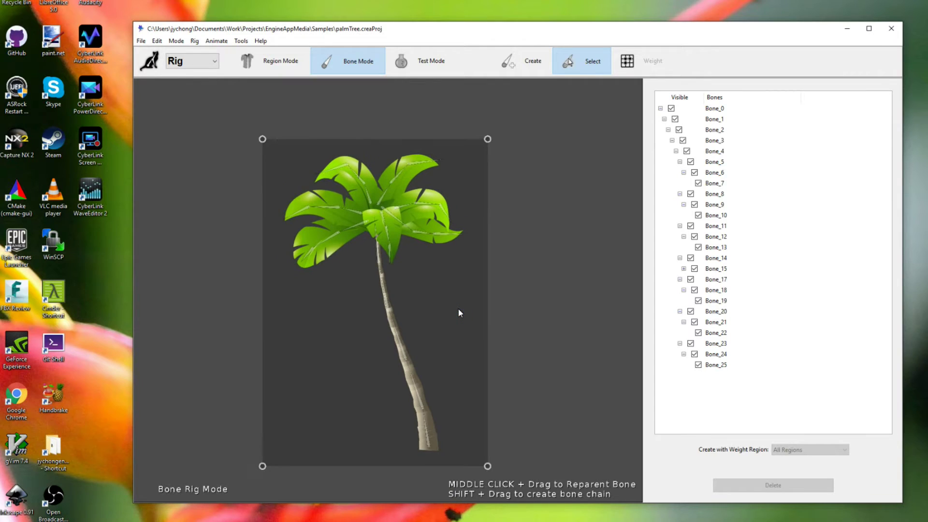
{"action": "left_click", "coordinate": [456, 302]}
{"action": "scroll", "coordinate": [456, 303], "scroll_direction": "up", "scroll_amount": 1}
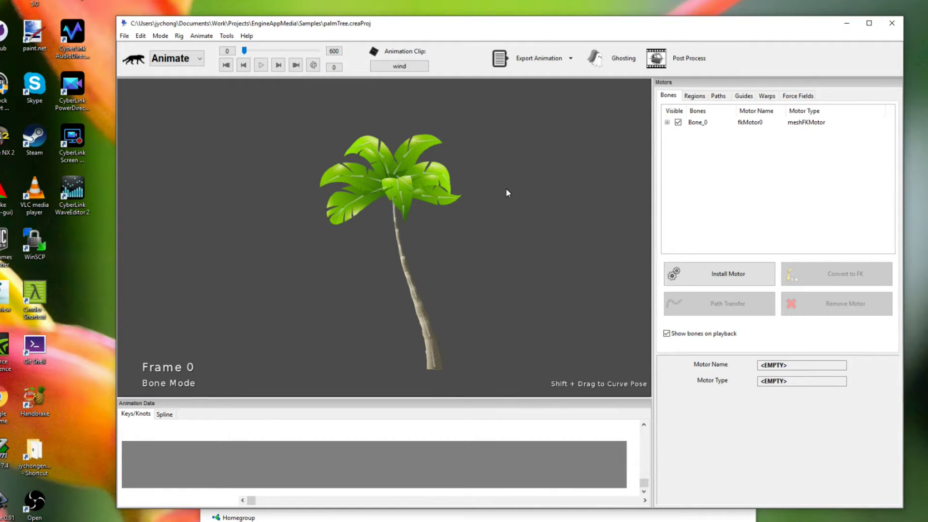
{"action": "key", "text": "space"}
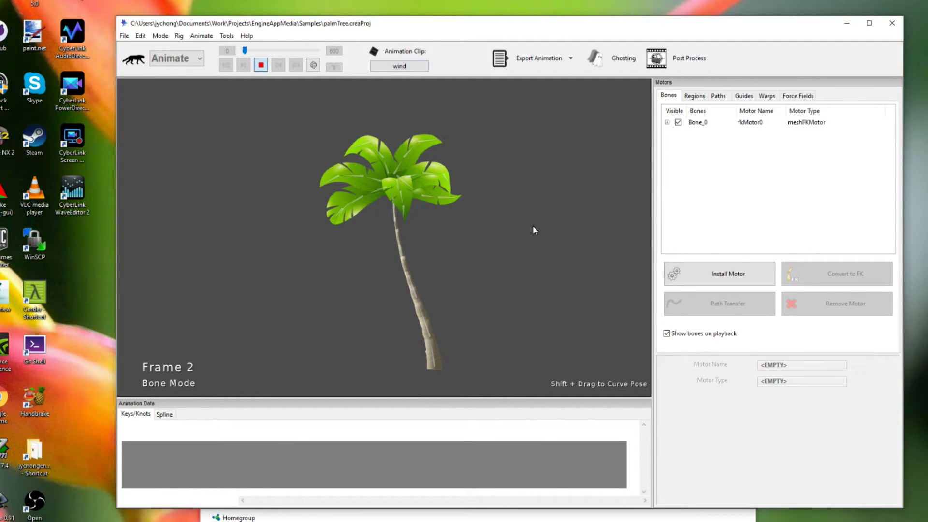
{"action": "key", "text": "space"}
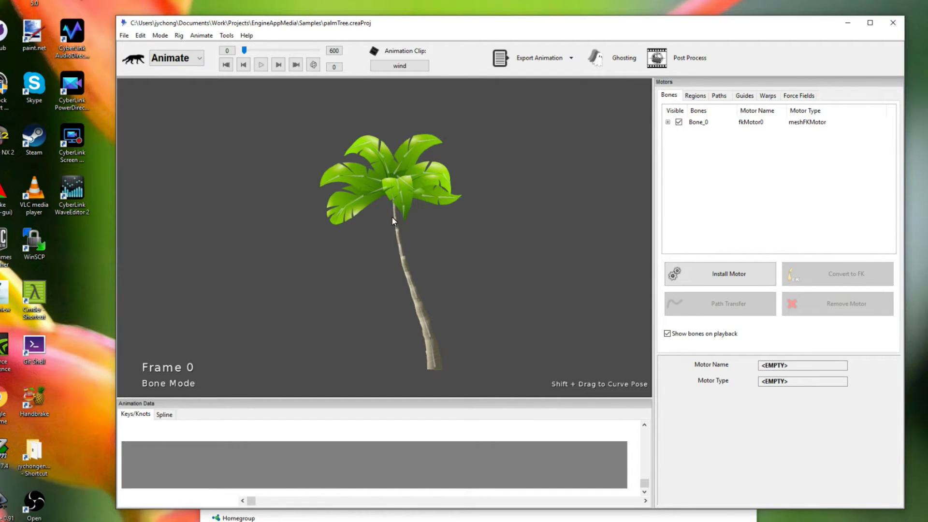
{"action": "left_click_drag", "start_coordinate": [425, 218], "coordinate": [431, 231]}
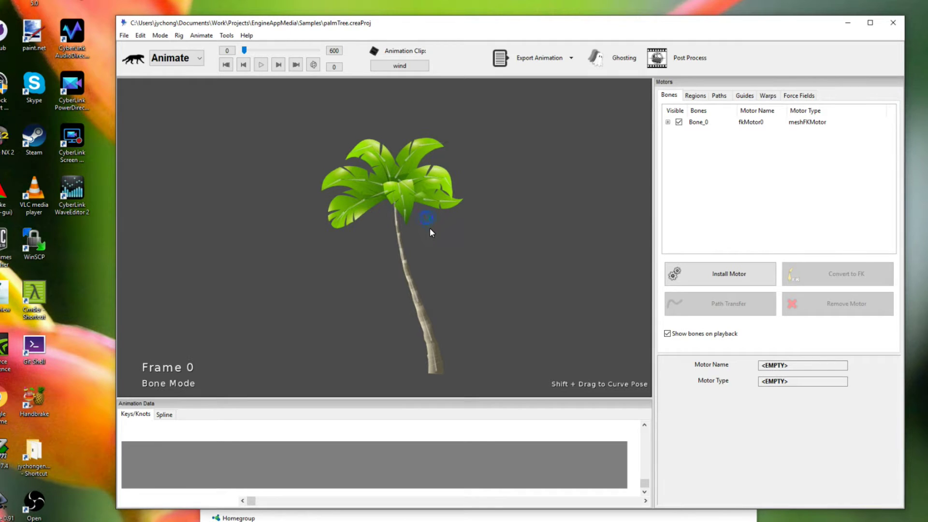
Install a Bend Physics Motor on trunk bones Bone_0 to Bone_4 and check it on Bone_2.
{"action": "left_click", "coordinate": [395, 221]}
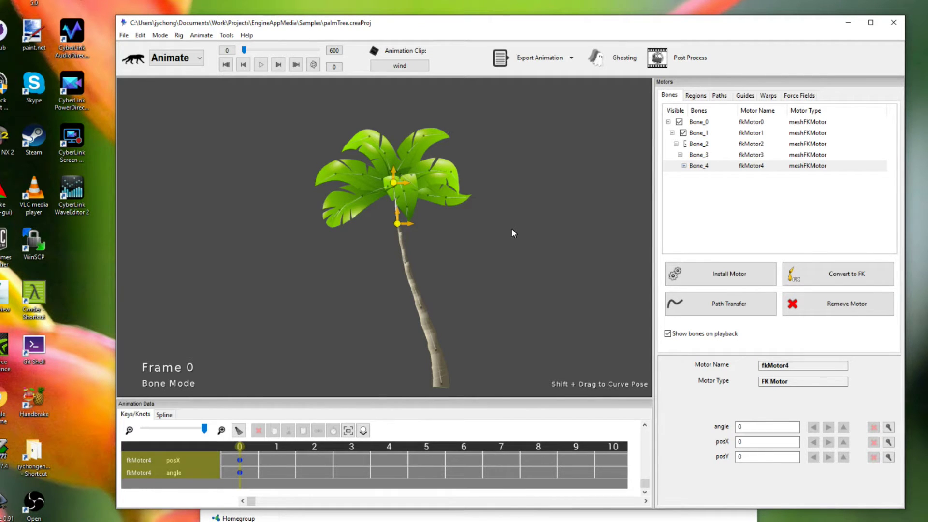
{"action": "key", "text": "ctrl+n"}
{"action": "key", "text": "ctrl+n"}
{"action": "key", "text": "ctrl+n"}
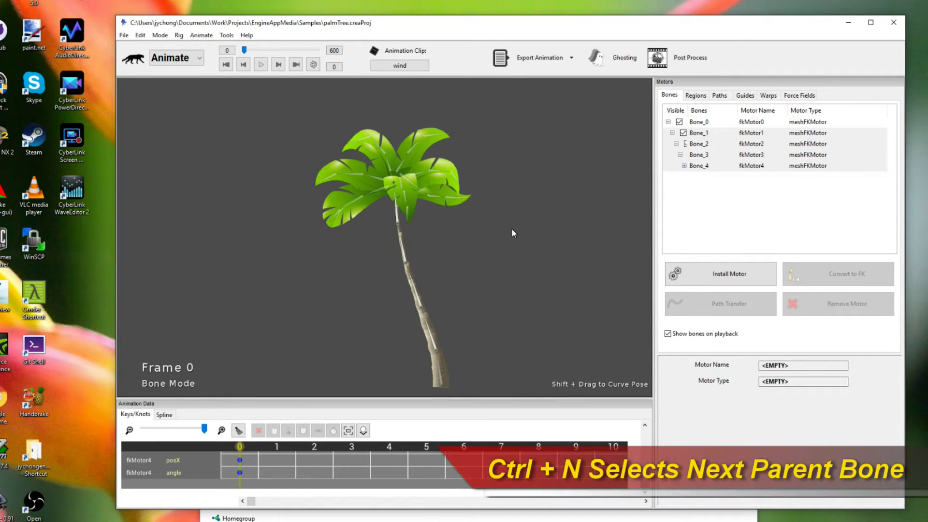
{"action": "key", "text": "ctrl+n"}
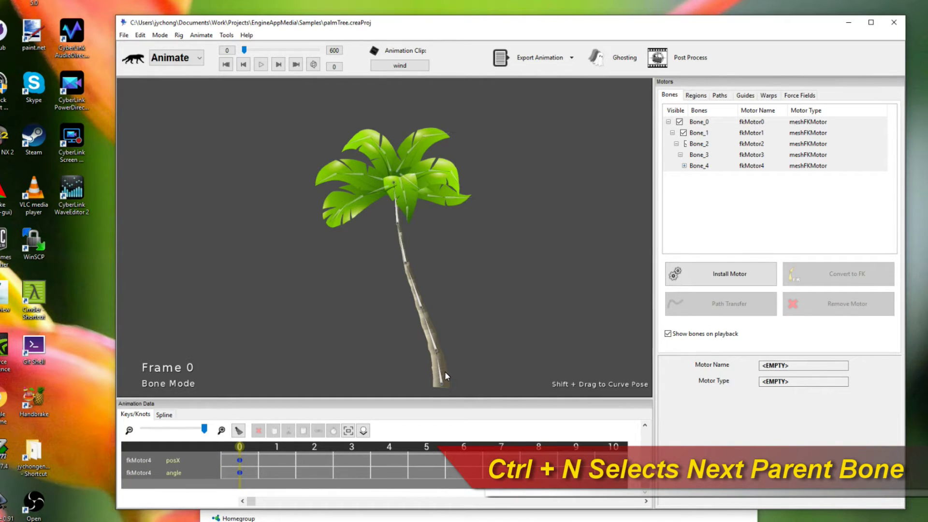
{"action": "left_click", "coordinate": [744, 275]}
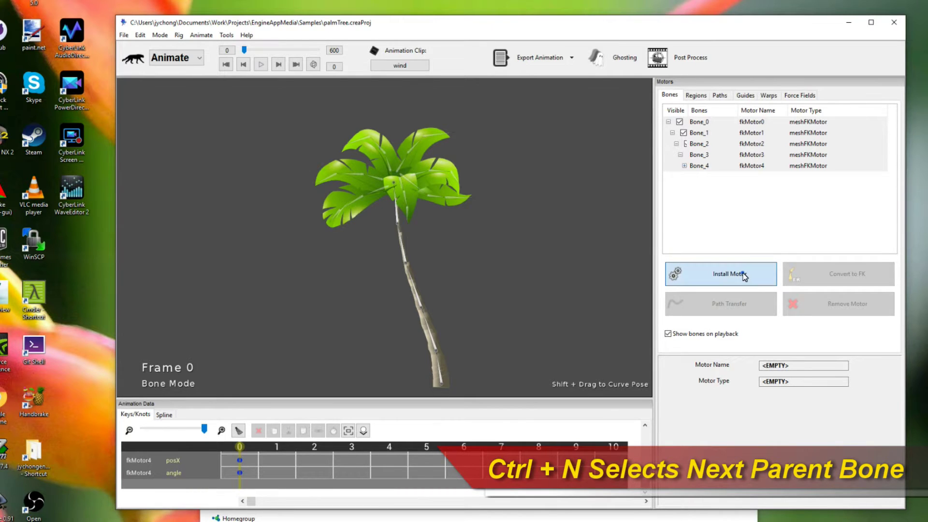
{"action": "left_click", "coordinate": [381, 141]}
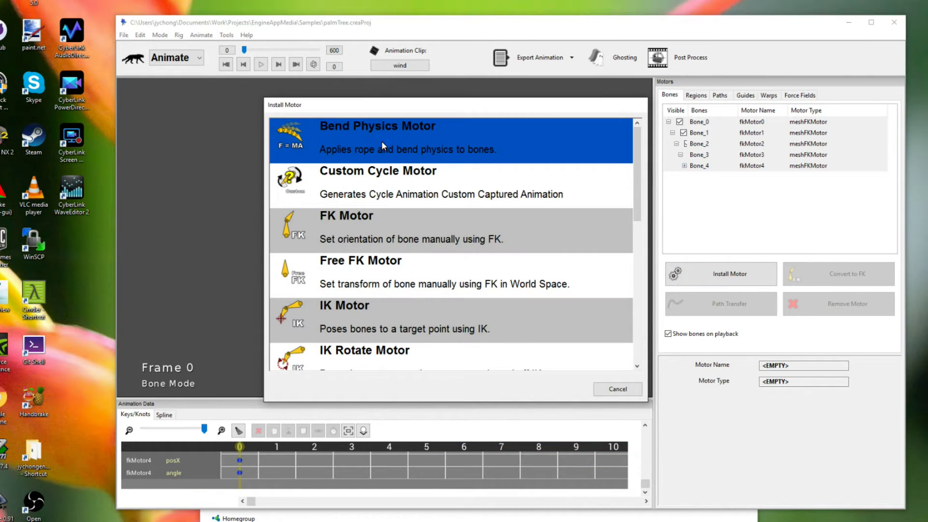
{"action": "left_click", "coordinate": [419, 300]}
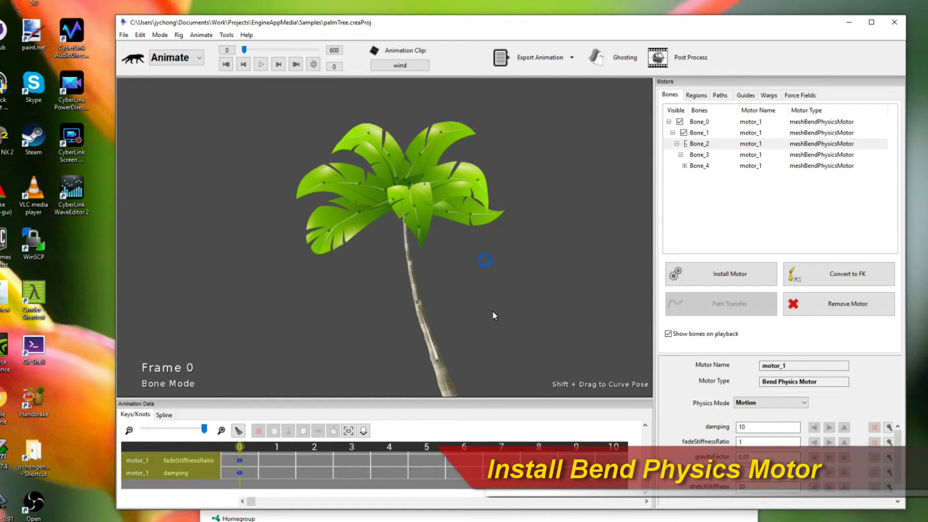
{"action": "left_click", "coordinate": [379, 206]}
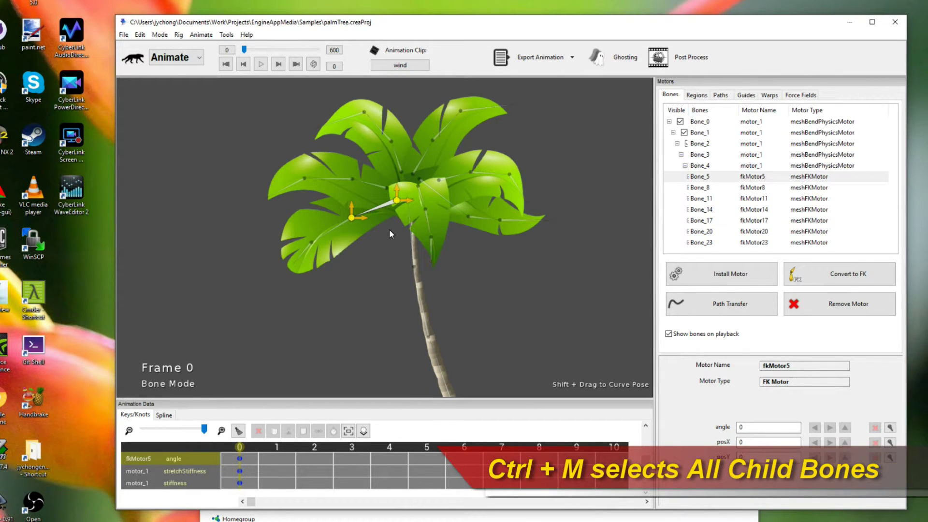
Give leaf chain Bone_5–7 and the next leaf's chain Bend Physics Motors.
{"action": "key", "text": "ctrl+m"}
{"action": "left_click", "coordinate": [748, 283]}
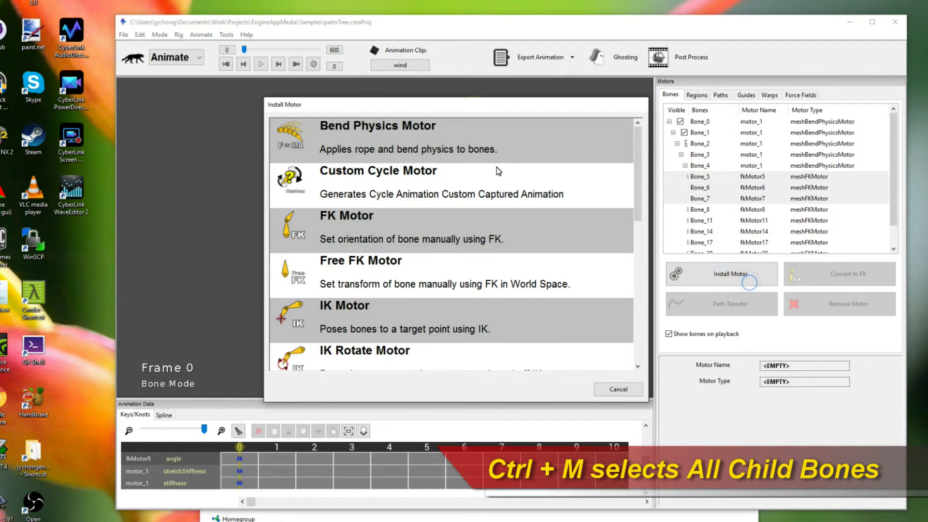
{"action": "double_click", "coordinate": [494, 140]}
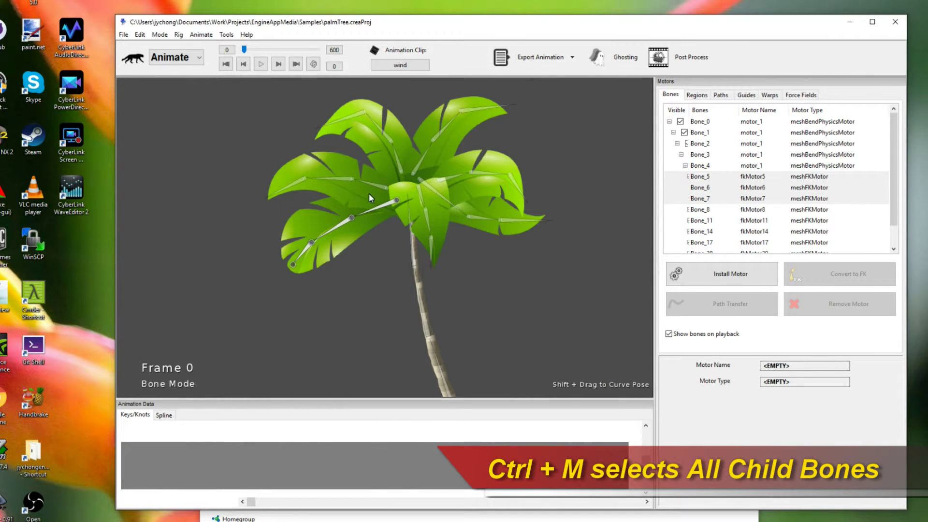
{"action": "left_click", "coordinate": [373, 184]}
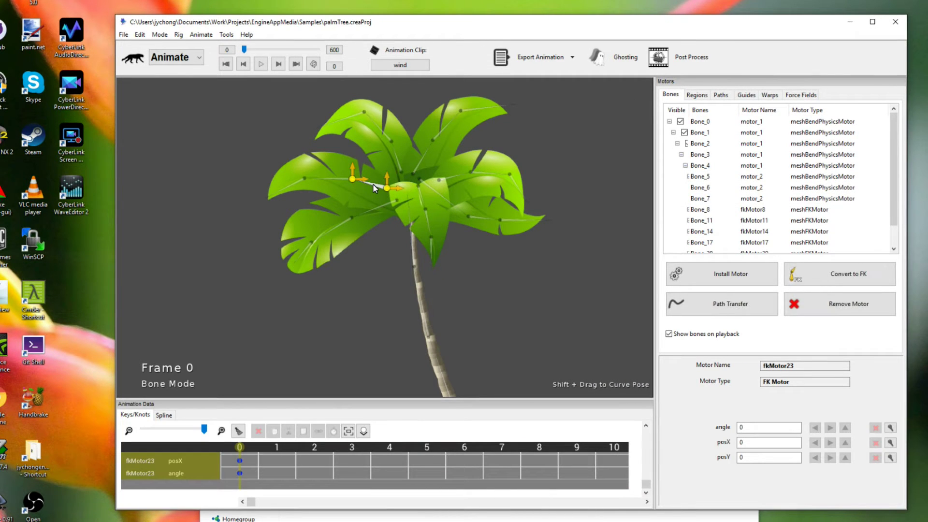
{"action": "key", "text": "ctrl+m"}
{"action": "left_click", "coordinate": [681, 271]}
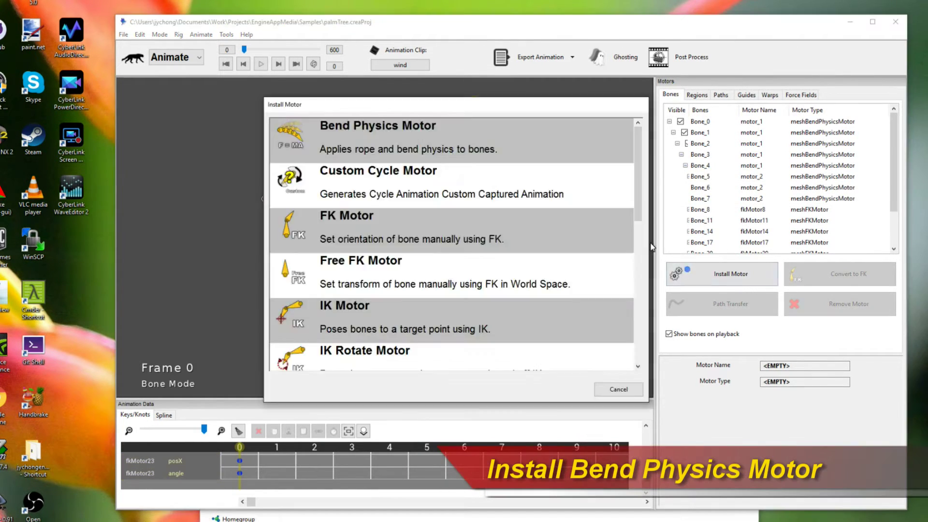
{"action": "double_click", "coordinate": [488, 143]}
Install Bend Physics Motors on two more leaf chains, including the right-hand leaf.
{"action": "left_click", "coordinate": [396, 162]}
{"action": "left_click", "coordinate": [396, 162]}
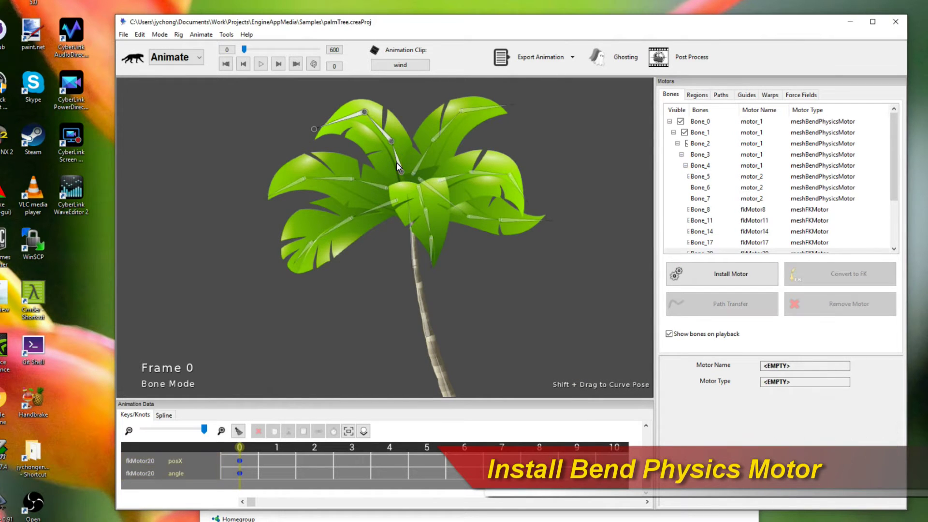
{"action": "left_click", "coordinate": [686, 274]}
{"action": "double_click", "coordinate": [377, 131]}
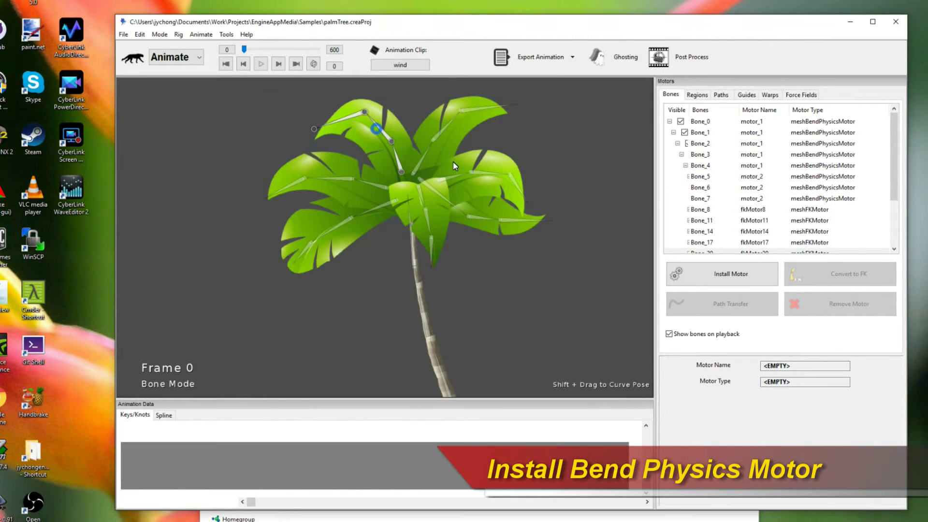
{"action": "left_click", "coordinate": [424, 159]}
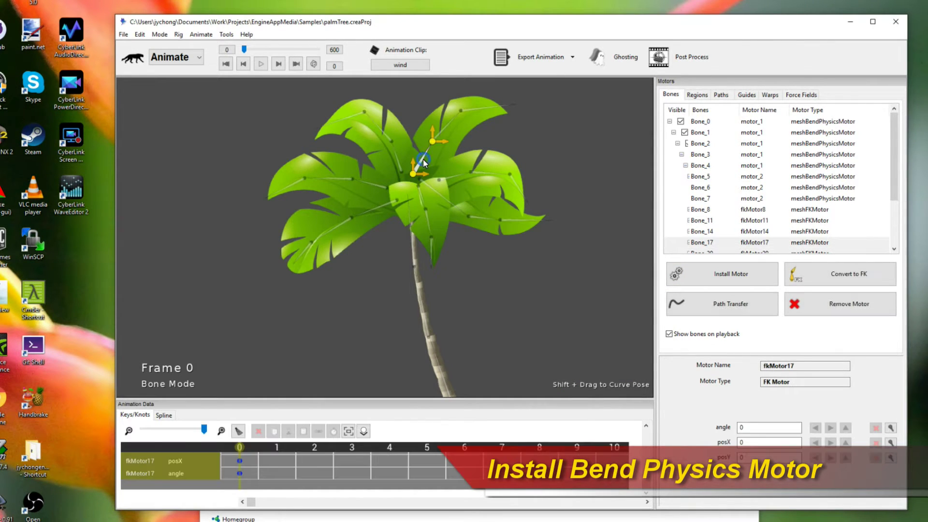
{"action": "left_click", "coordinate": [685, 265]}
{"action": "left_click", "coordinate": [514, 131]}
Install Bend Physics Motors on the remaining leaves, including the lower-right and hanging leaf bones.
{"action": "left_click", "coordinate": [513, 130]}
{"action": "left_click", "coordinate": [452, 176]}
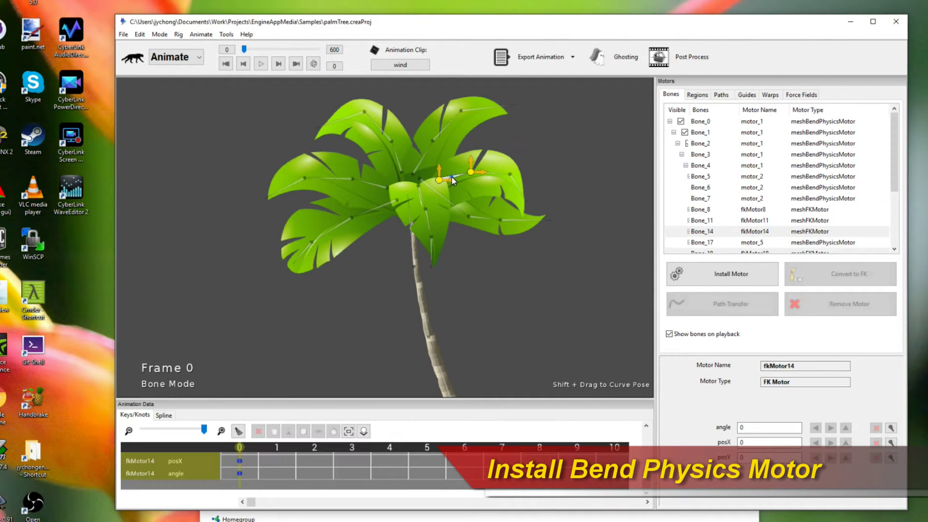
{"action": "left_click", "coordinate": [708, 275]}
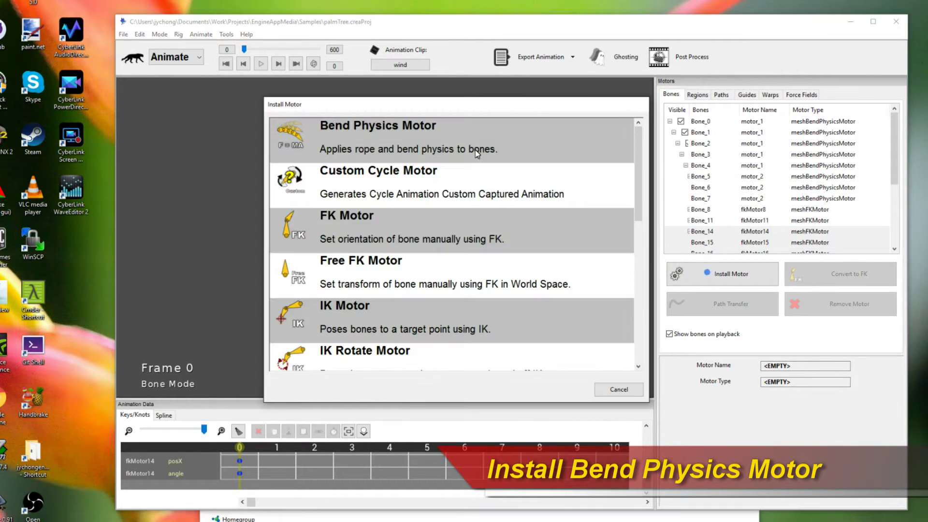
{"action": "left_click", "coordinate": [477, 153]}
{"action": "left_click", "coordinate": [436, 198]}
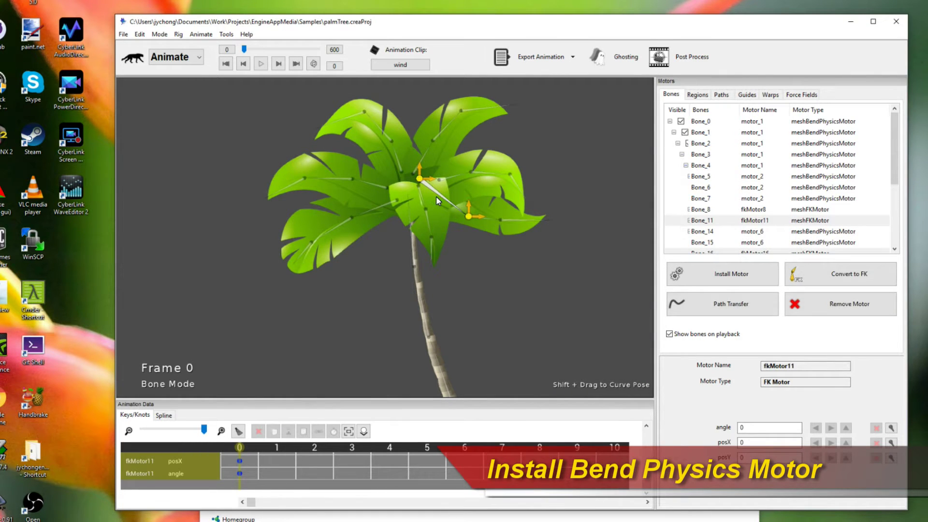
{"action": "left_click", "coordinate": [704, 272]}
{"action": "left_click", "coordinate": [479, 142]}
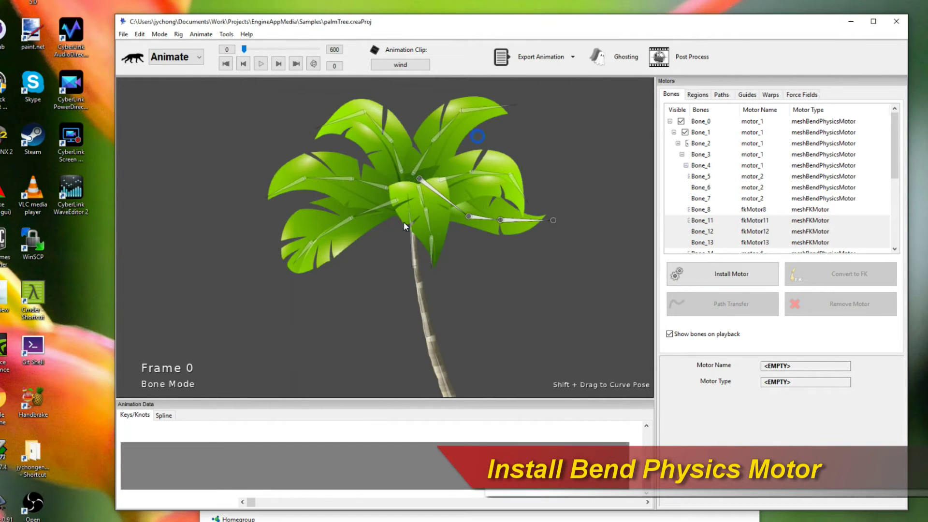
{"action": "left_click", "coordinate": [420, 192]}
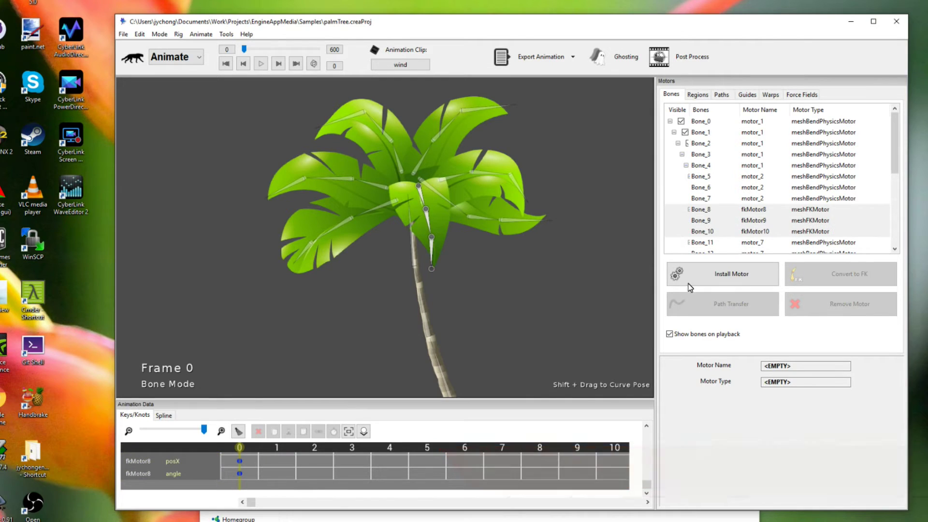
{"action": "left_click", "coordinate": [703, 272]}
{"action": "left_click", "coordinate": [396, 141]}
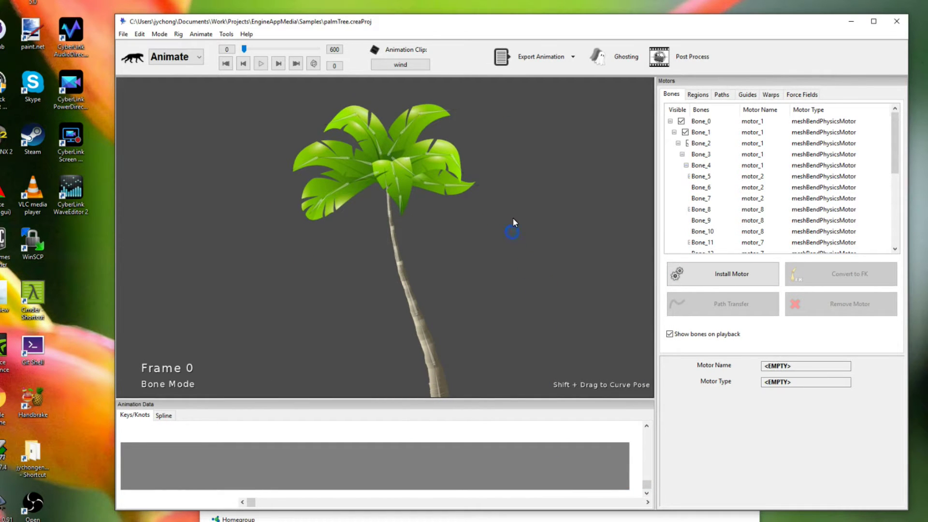
Play and stop the sway preview, then show motor_1's settings (damping 10, stiffness 50) on a trunk bone.
{"action": "key", "text": "space"}
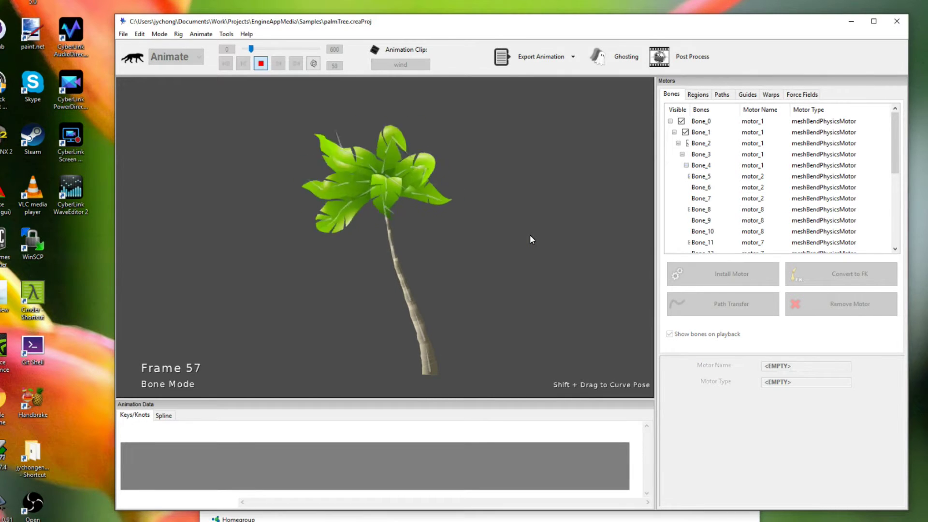
{"action": "key", "text": "space"}
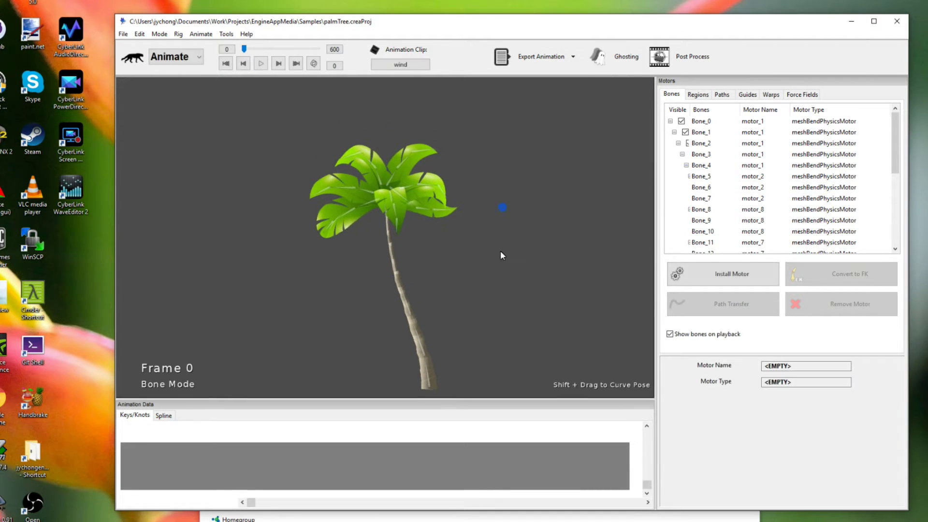
{"action": "scroll", "coordinate": [507, 251], "scroll_direction": "up", "scroll_amount": 2}
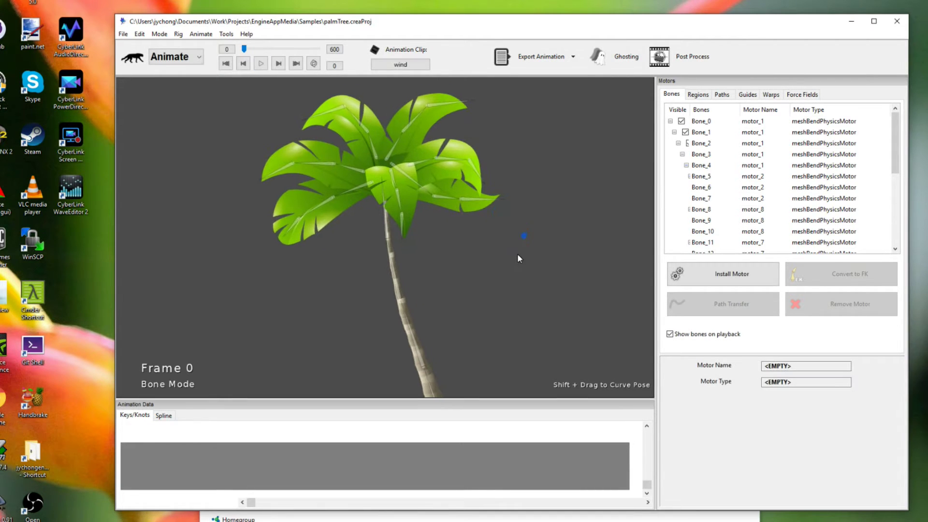
{"action": "left_click", "coordinate": [385, 223]}
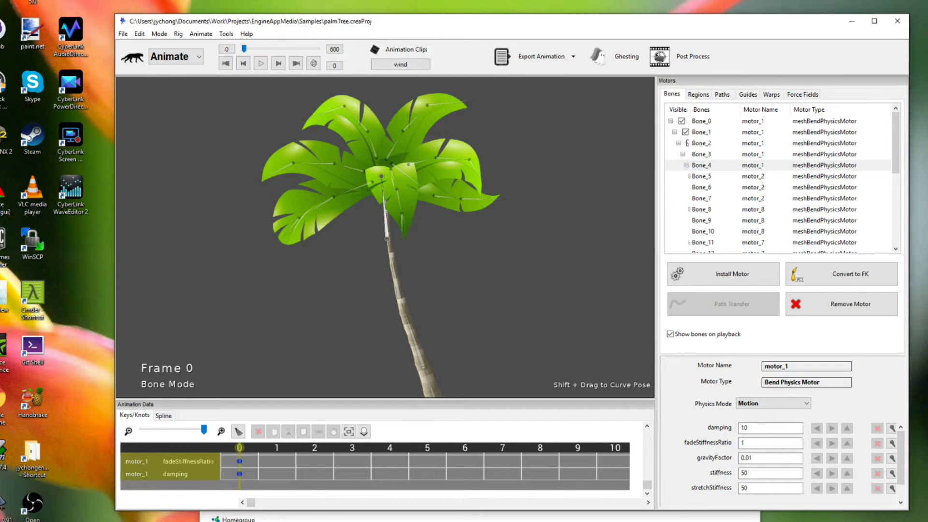
Reselect the trunk bone, raise its motor damping to 30, and preview the sway.
{"action": "left_click", "coordinate": [752, 430]}
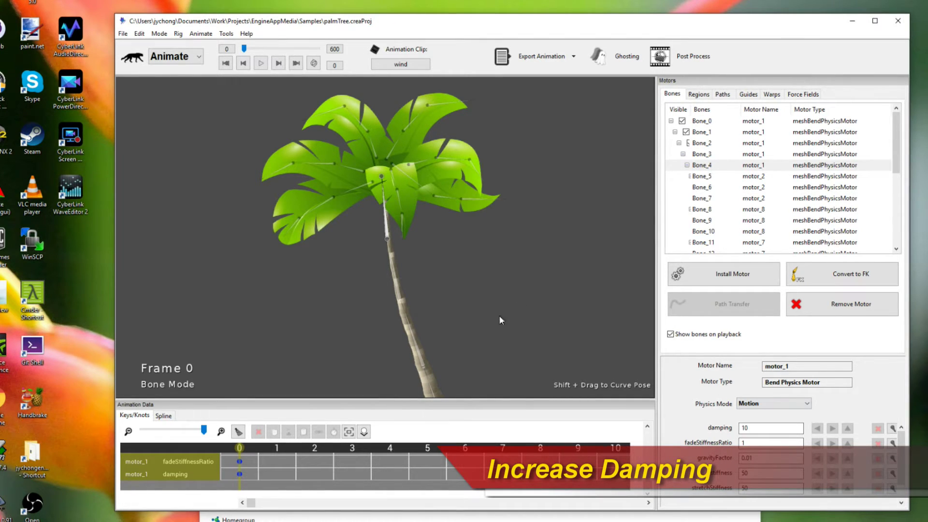
{"action": "left_click", "coordinate": [427, 260]}
{"action": "left_click", "coordinate": [384, 227]}
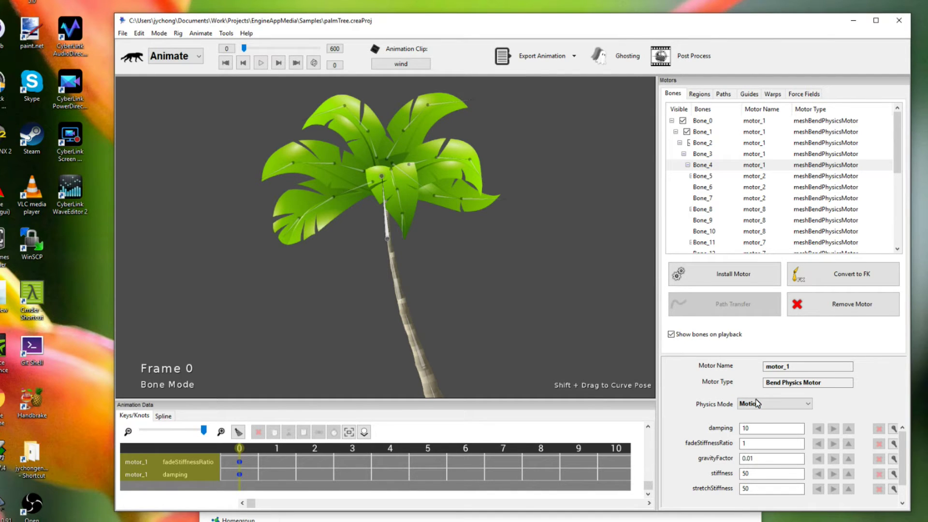
{"action": "double_click", "coordinate": [775, 427]}
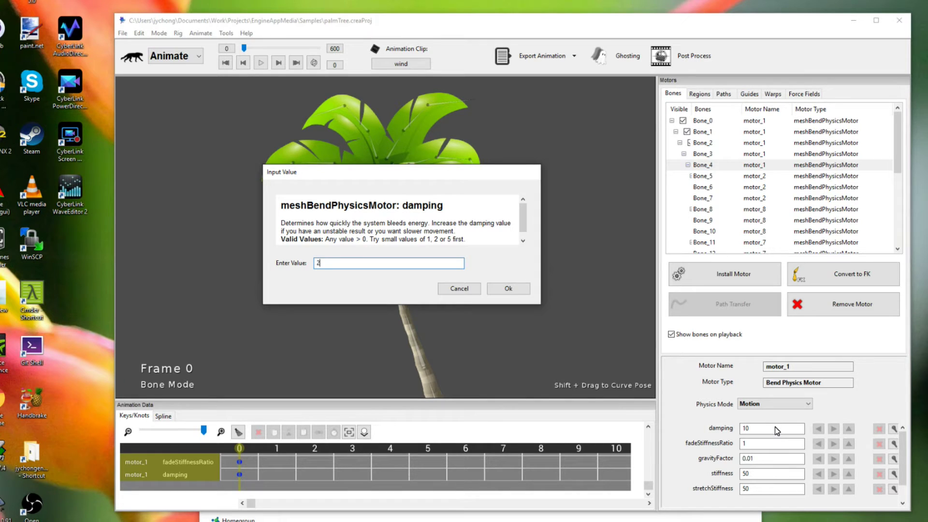
{"action": "type", "text": "10"}
{"action": "key", "text": "Return"}
{"action": "key", "text": "space"}
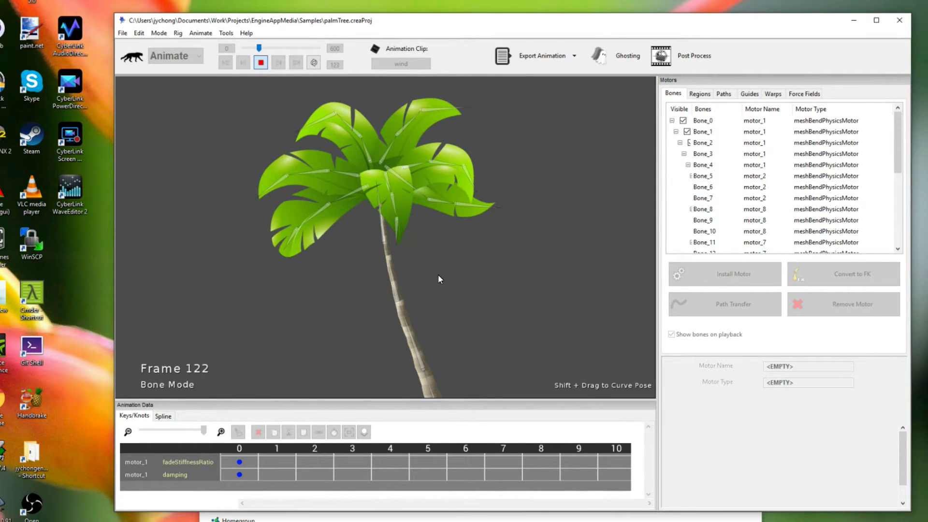
{"action": "key", "text": "space"}
Set the trunk motor's stiffness to 100, increase its stretch stiffness, and replay the sway.
{"action": "left_click", "coordinate": [392, 269]}
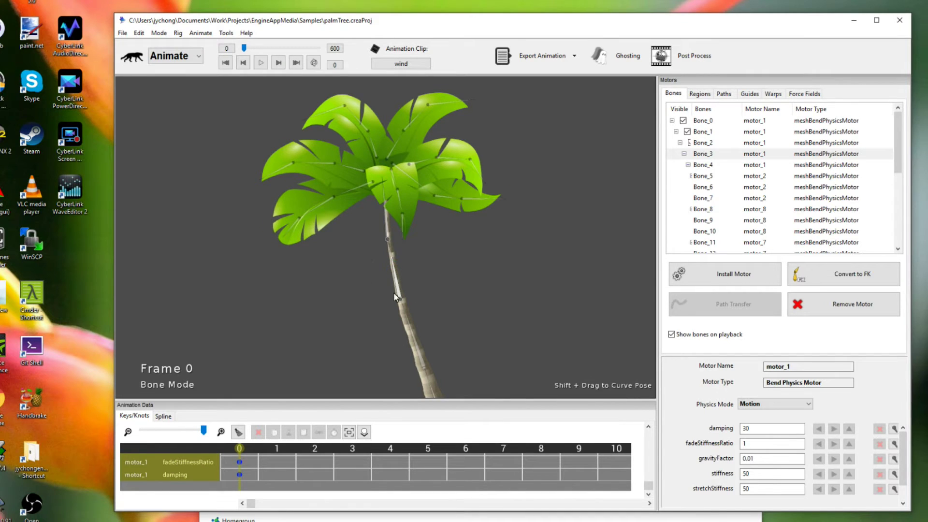
{"action": "left_click", "coordinate": [772, 473]}
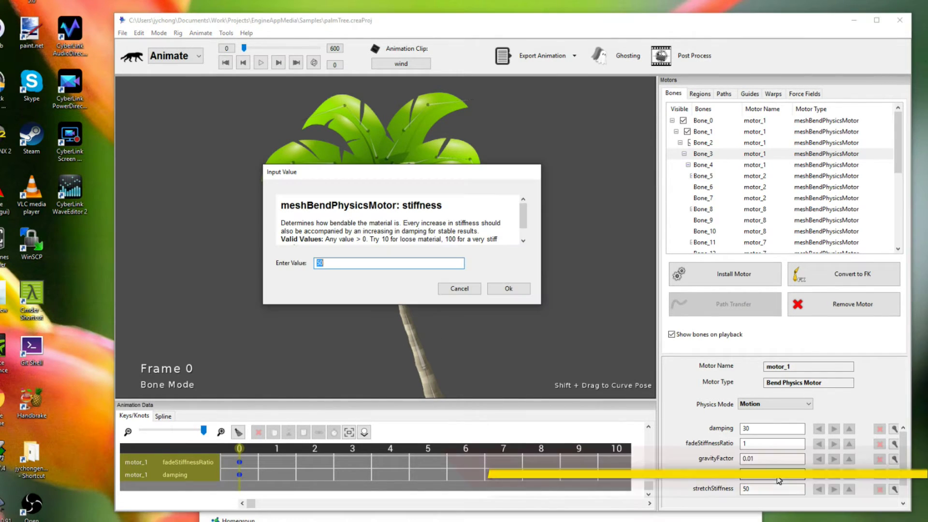
{"action": "type", "text": "1"}
{"action": "key", "text": "Return"}
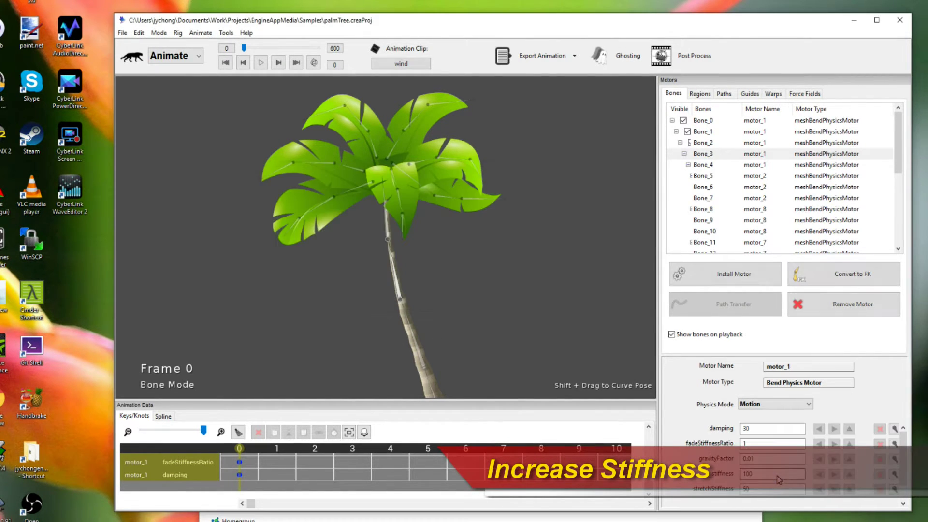
{"action": "left_click", "coordinate": [771, 489]}
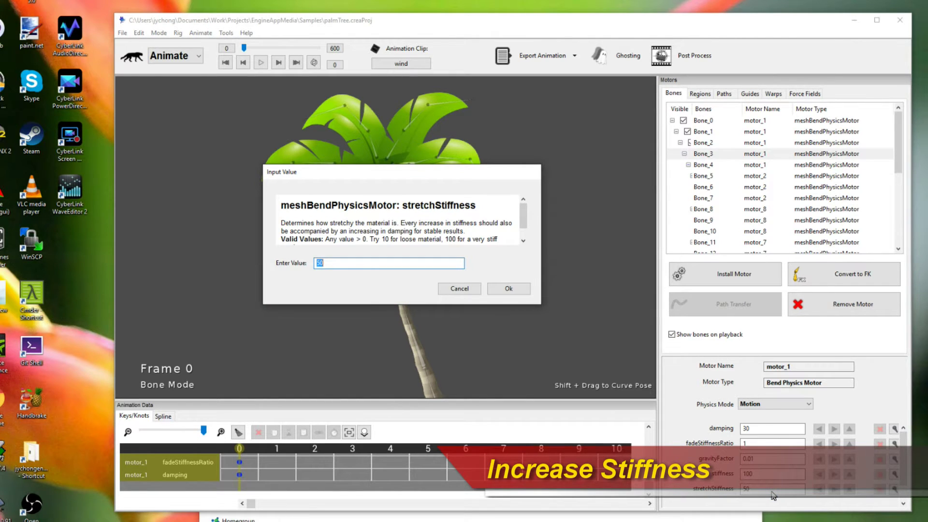
{"action": "type", "text": "10"}
{"action": "key", "text": "Return"}
{"action": "key", "text": "space"}
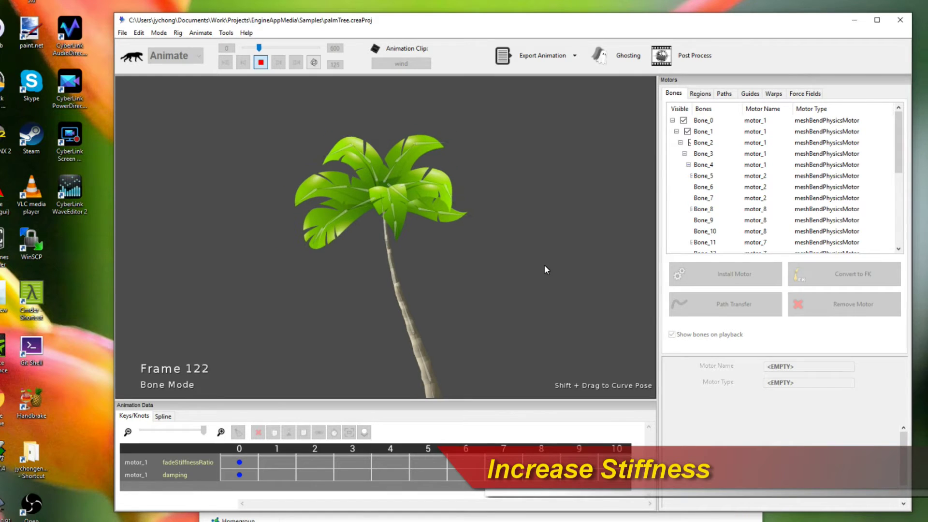
{"action": "key", "text": "space"}
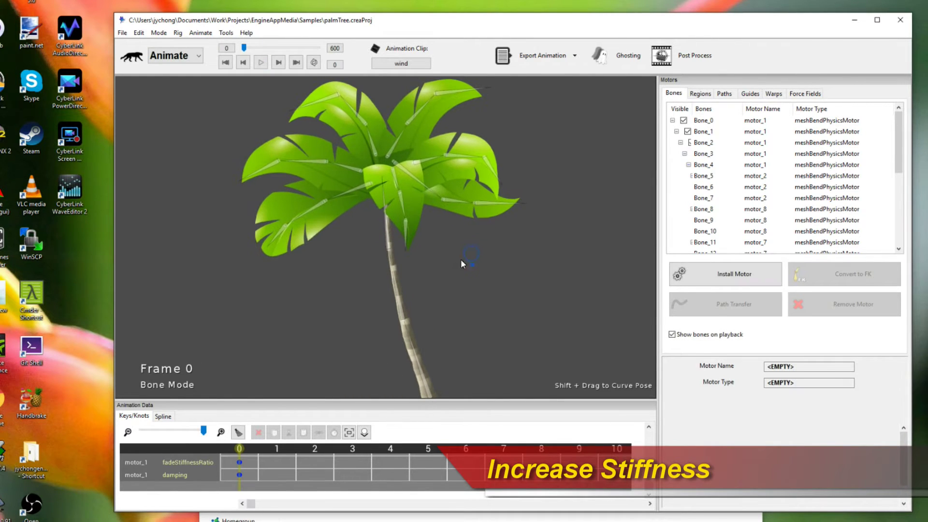
Set leaf motor damping: motor_2 to 20, motor_3 to 15, motor_4 to 20.
{"action": "left_click", "coordinate": [362, 187]}
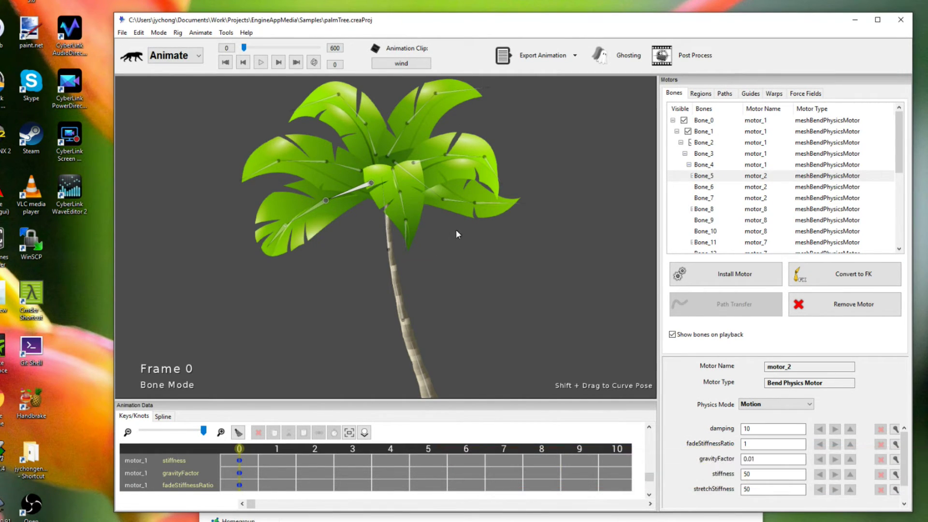
{"action": "left_click", "coordinate": [783, 430]}
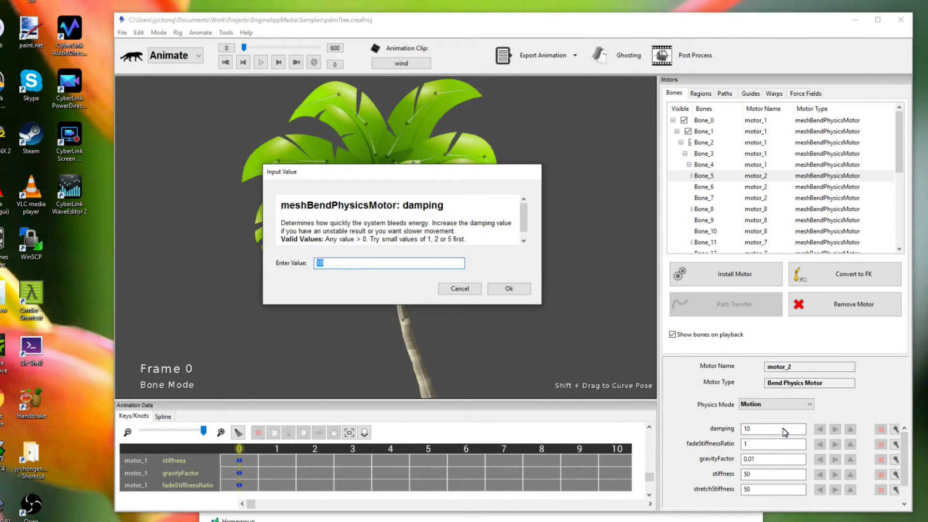
{"action": "key", "text": "Return"}
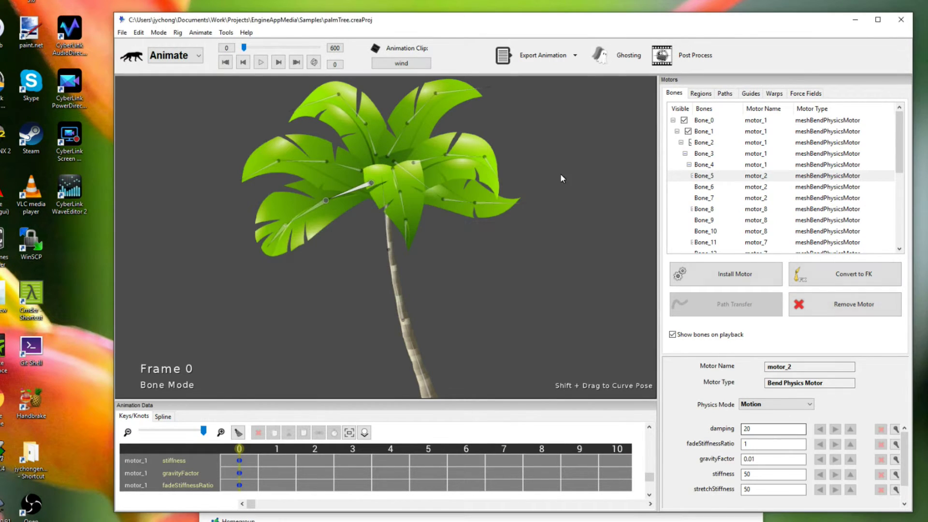
{"action": "left_click", "coordinate": [366, 165]}
{"action": "left_click", "coordinate": [771, 427]}
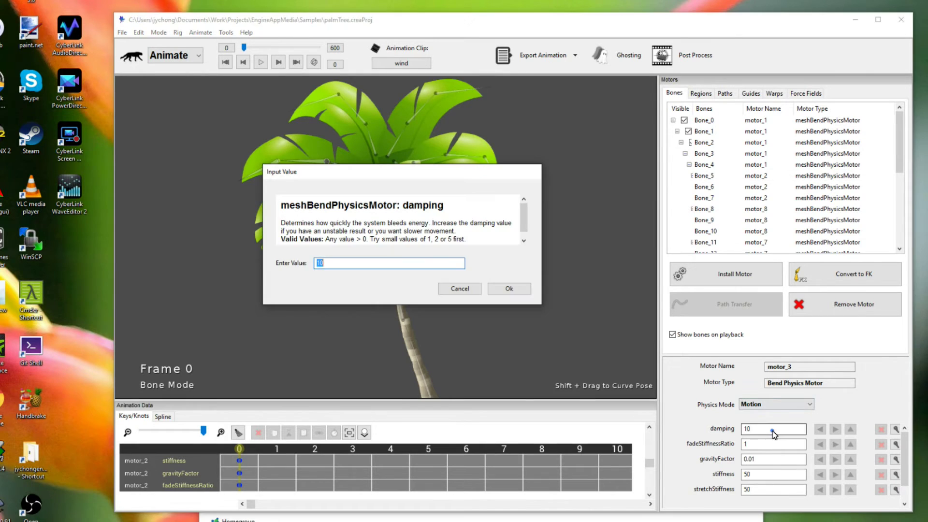
{"action": "type", "text": "15"}
{"action": "key", "text": "Return"}
{"action": "left_click", "coordinate": [372, 138]}
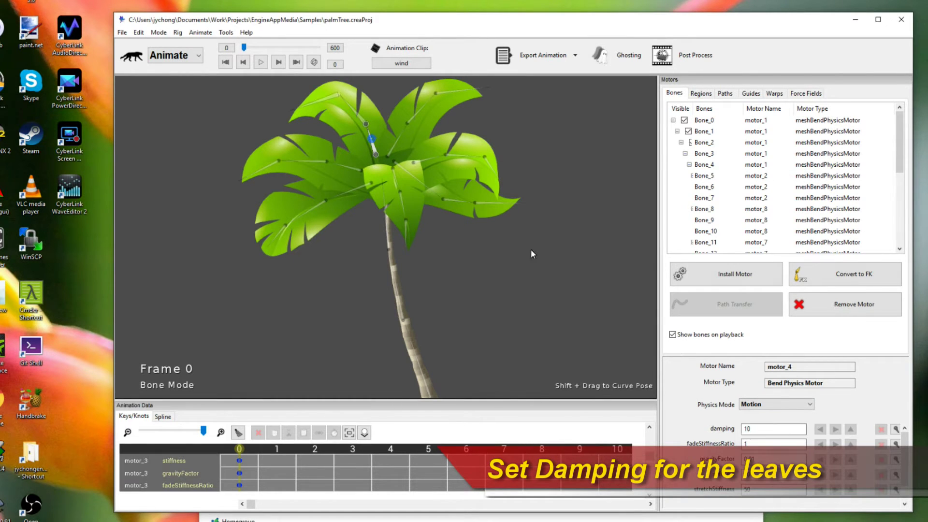
{"action": "left_click", "coordinate": [773, 429]}
{"action": "type", "text": "20"}
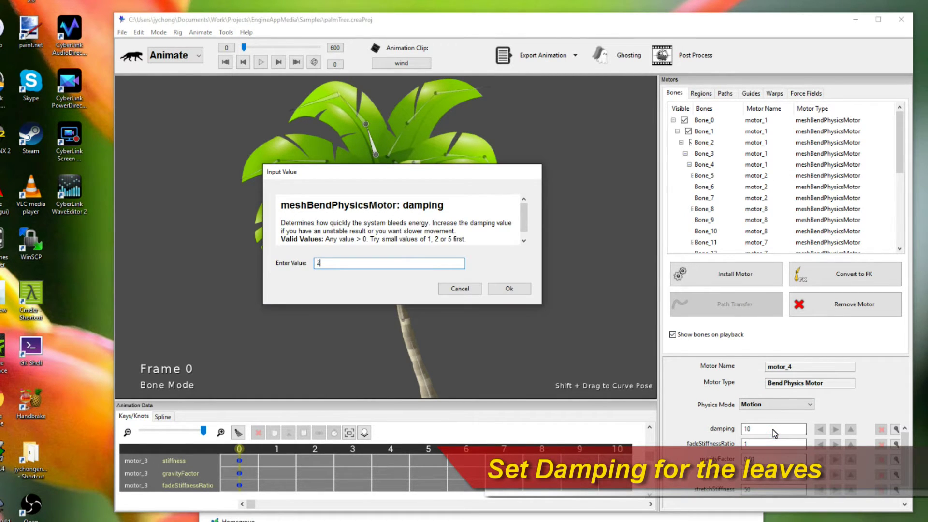
{"action": "key", "text": "Return"}
Set leaf motor_5 damping to 15 and motor_6 damping to 20.
{"action": "left_click", "coordinate": [427, 103]}
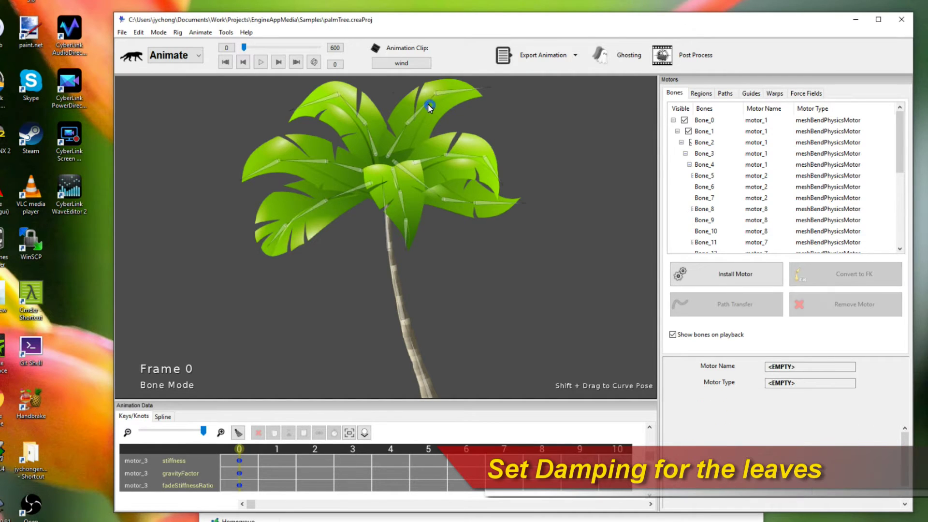
{"action": "left_click", "coordinate": [789, 428]}
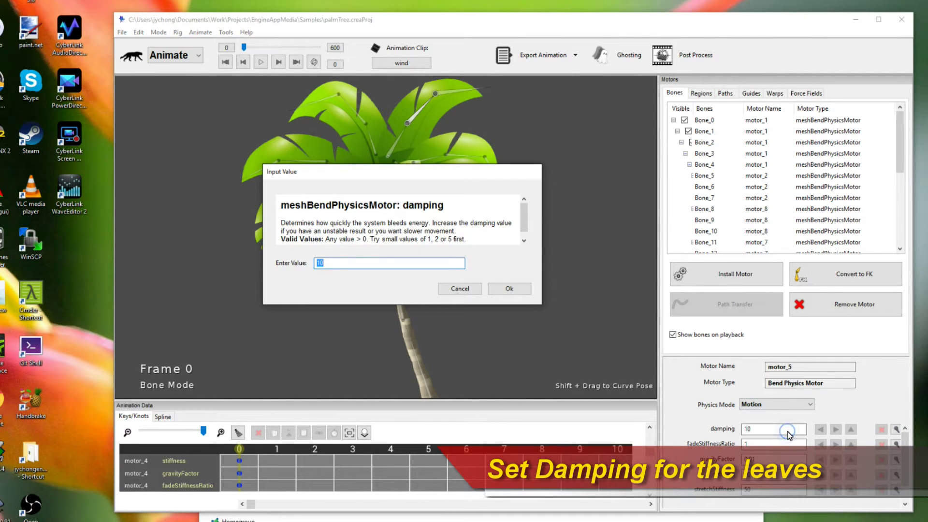
{"action": "type", "text": "15"}
{"action": "key", "text": "Return"}
{"action": "left_click", "coordinate": [463, 155]}
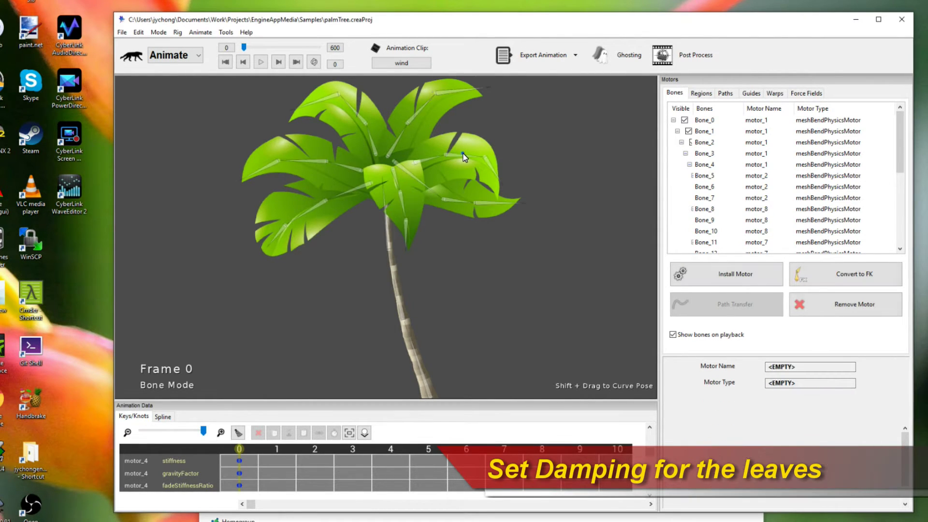
{"action": "left_click", "coordinate": [772, 428]}
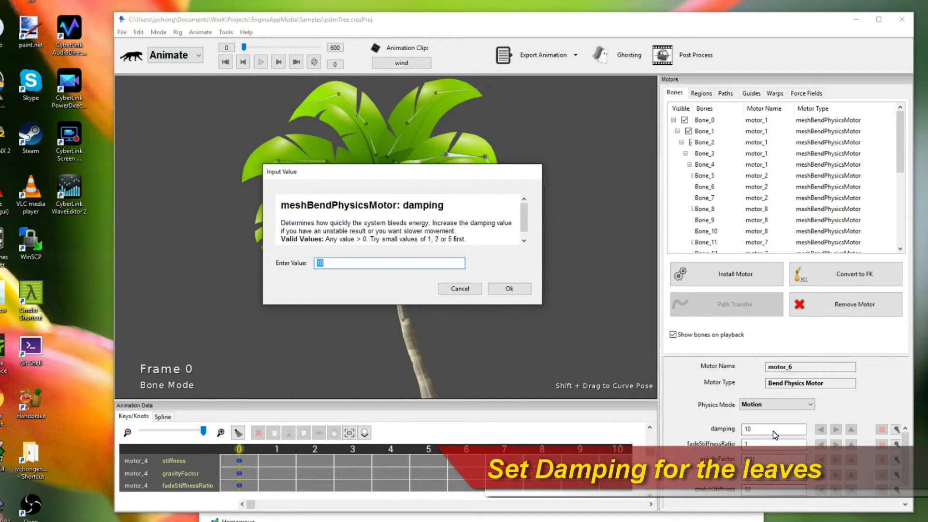
{"action": "type", "text": "20"}
{"action": "key", "text": "Return"}
Set leaf motor_7 damping to 15 and motor_8 (Bone_9) damping to 20.
{"action": "left_click", "coordinate": [514, 200]}
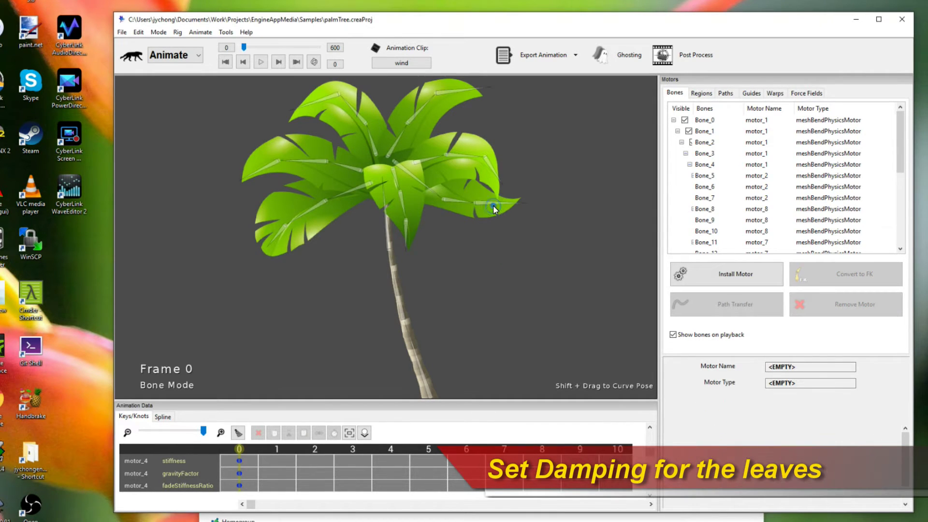
{"action": "left_click", "coordinate": [492, 203]}
{"action": "left_click", "coordinate": [772, 429]}
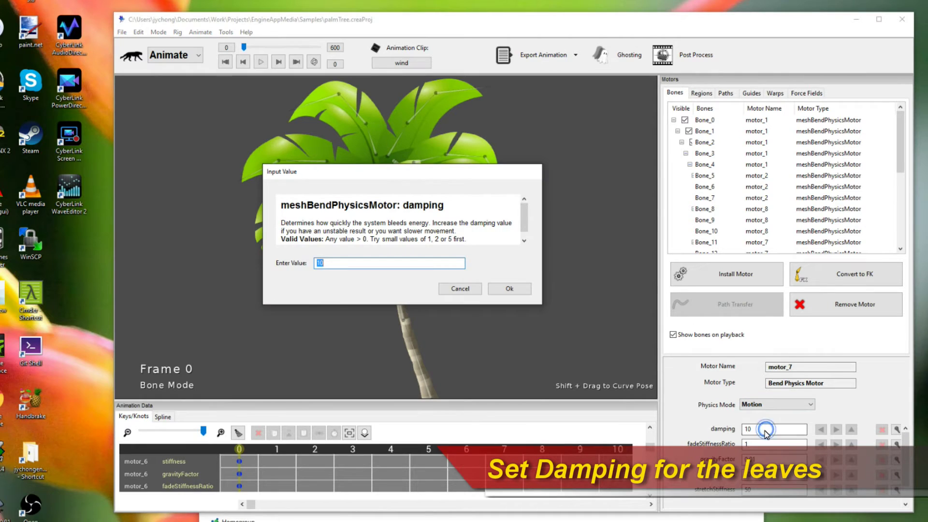
{"action": "type", "text": "15"}
{"action": "key", "text": "Return"}
{"action": "left_click", "coordinate": [404, 204]}
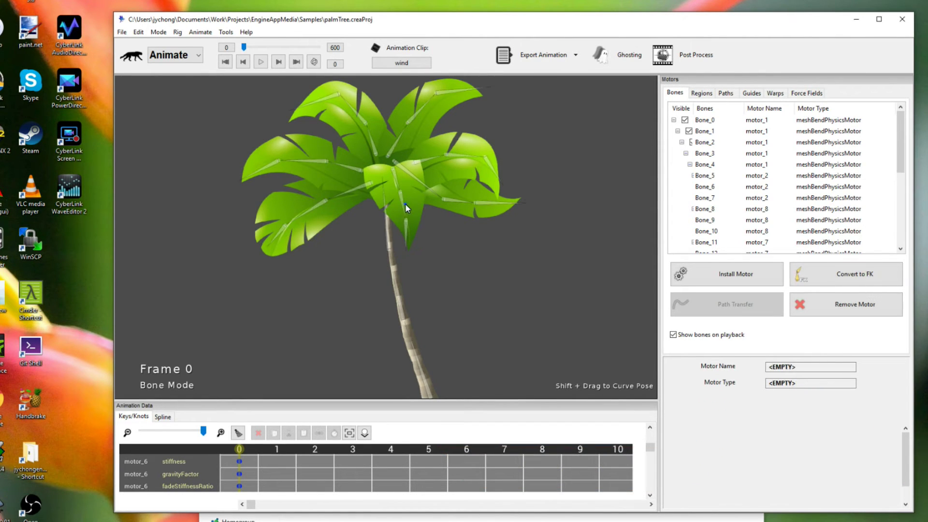
{"action": "left_click", "coordinate": [405, 214]}
{"action": "left_click", "coordinate": [776, 429]}
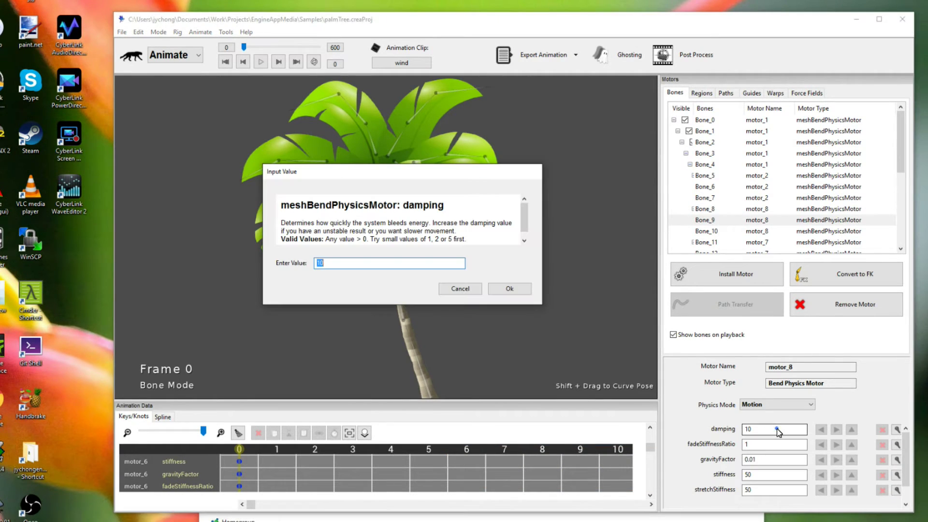
{"action": "type", "text": "20"}
{"action": "key", "text": "Return"}
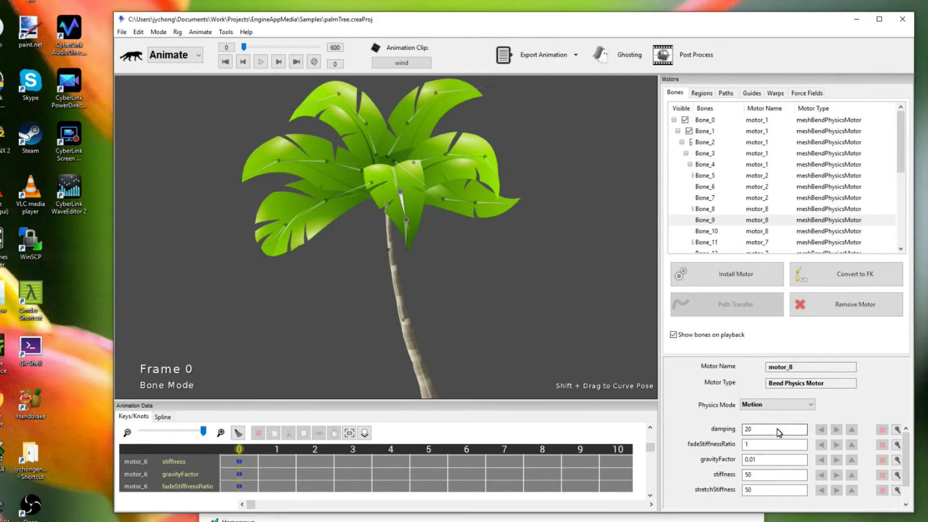
Deselect all bones and play the animation twice to preview the palm's sway.
{"action": "left_click", "coordinate": [496, 294]}
{"action": "key", "text": "space"}
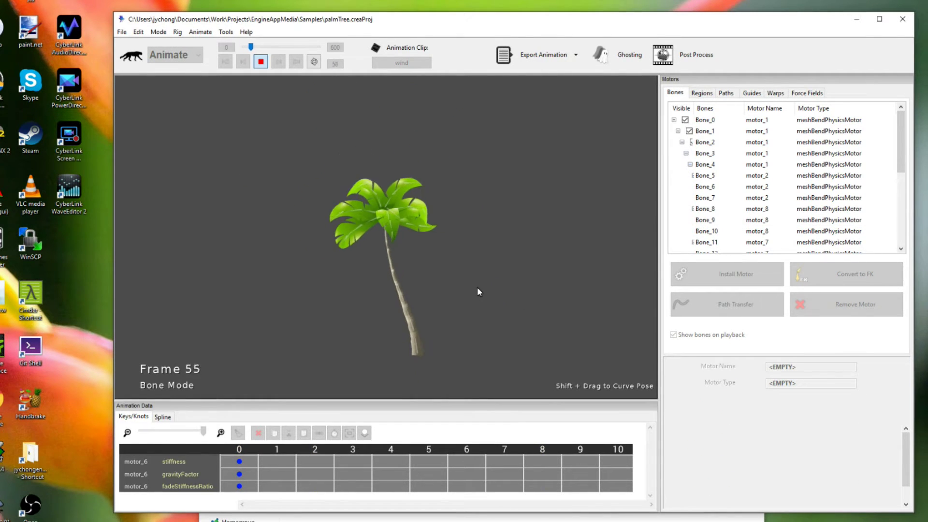
{"action": "key", "text": "space"}
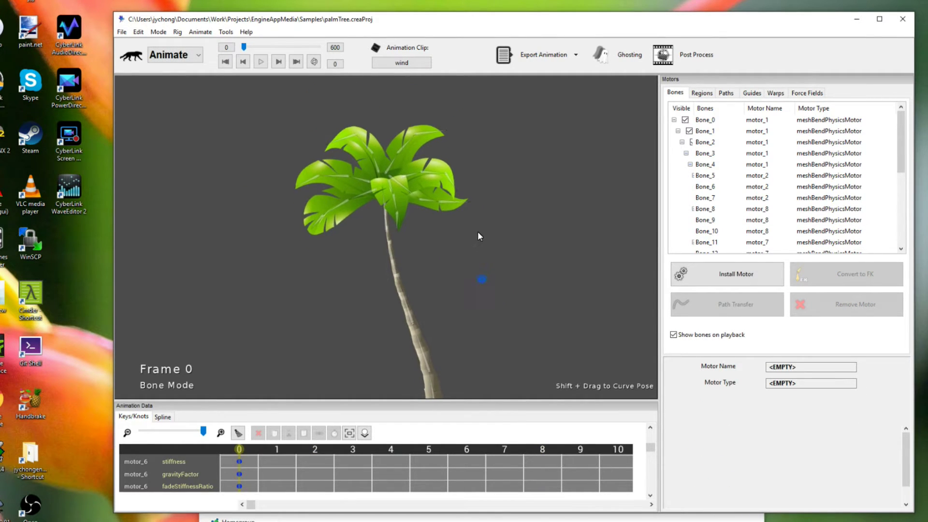
{"action": "key", "text": "space"}
{"action": "key", "text": "space"}
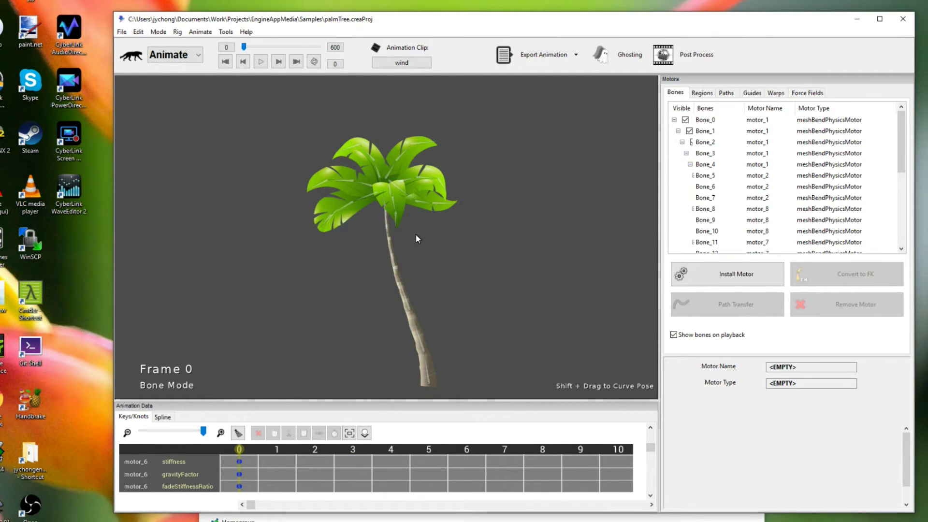
Add a Direction Force Field Motor, force_motor_0, select it, and preview the wind's effect.
{"action": "left_click", "coordinate": [808, 94]}
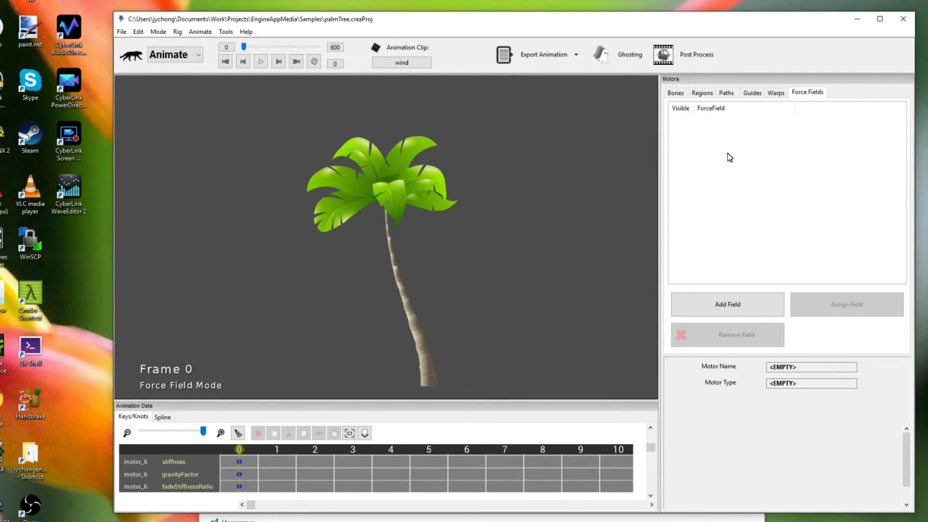
{"action": "left_click", "coordinate": [747, 309]}
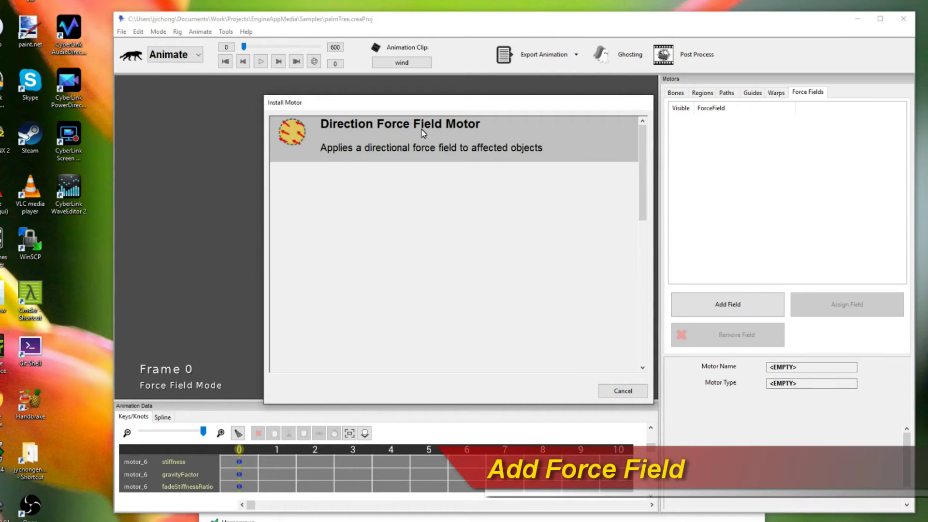
{"action": "left_click", "coordinate": [490, 140]}
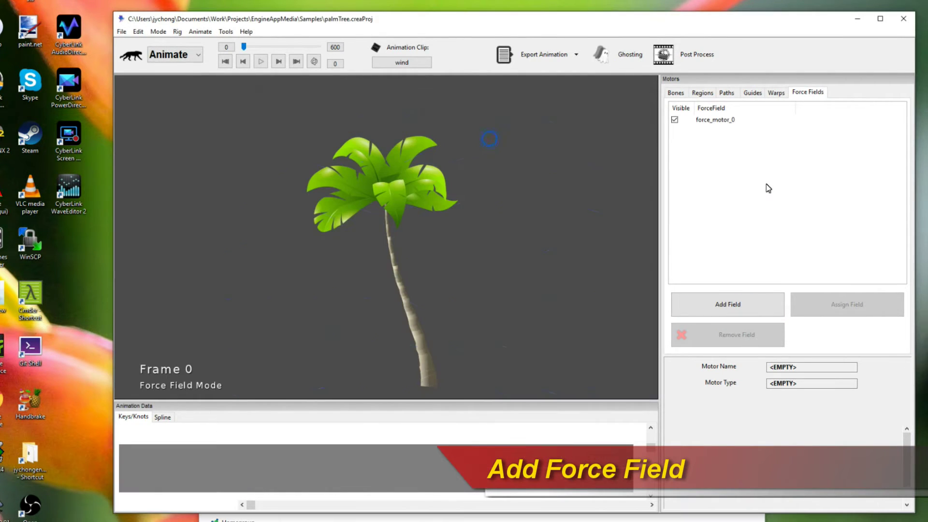
{"action": "left_click", "coordinate": [720, 120]}
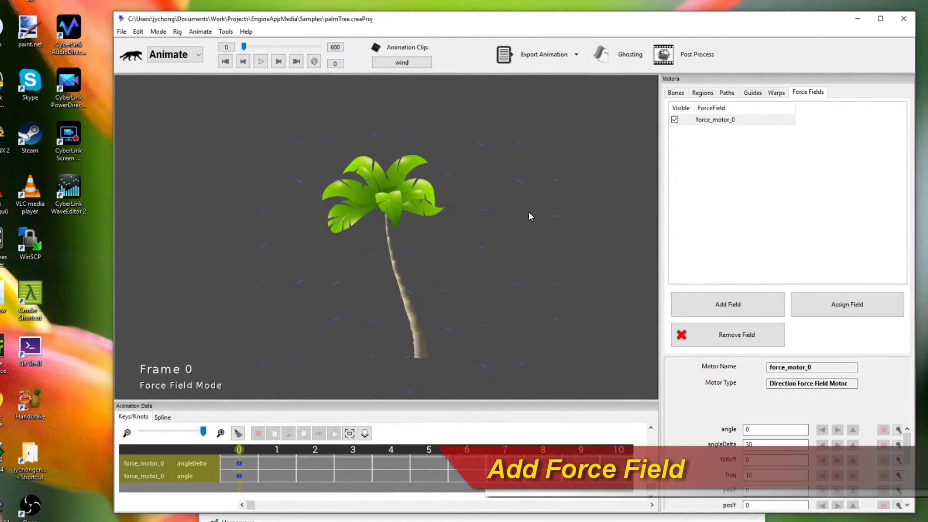
{"action": "key", "text": "space"}
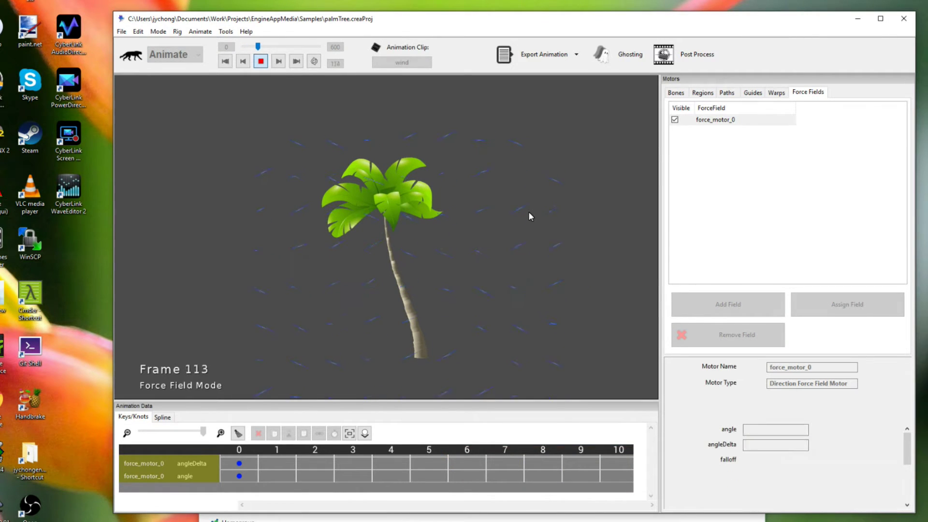
{"action": "key", "text": "space"}
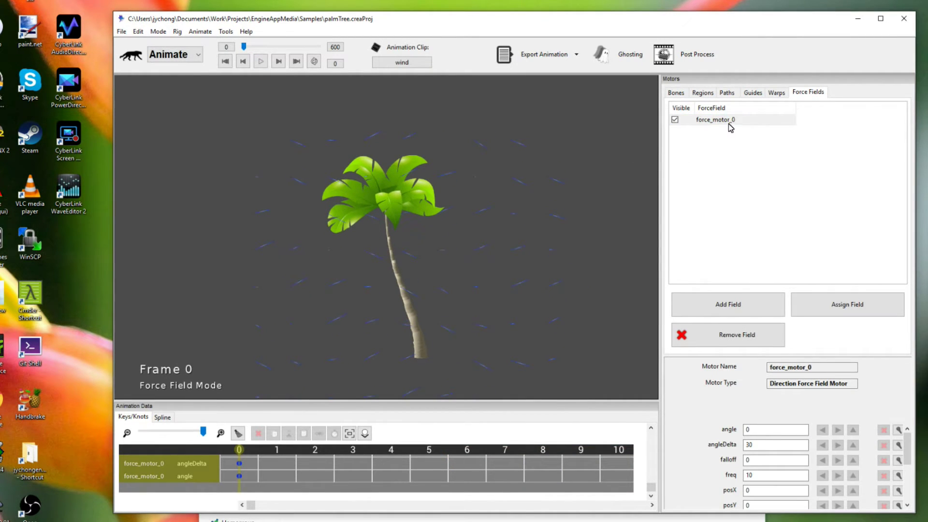
{"action": "left_click", "coordinate": [738, 121]}
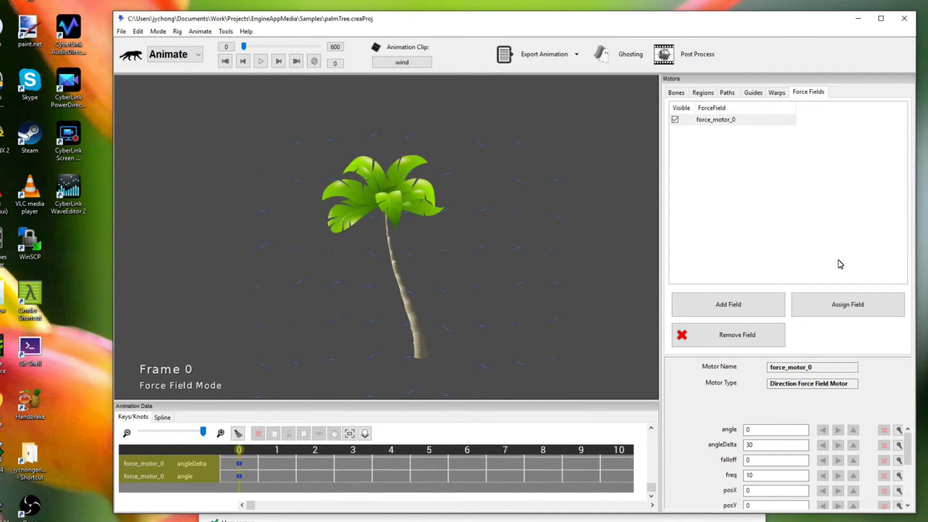
{"action": "left_click", "coordinate": [753, 126]}
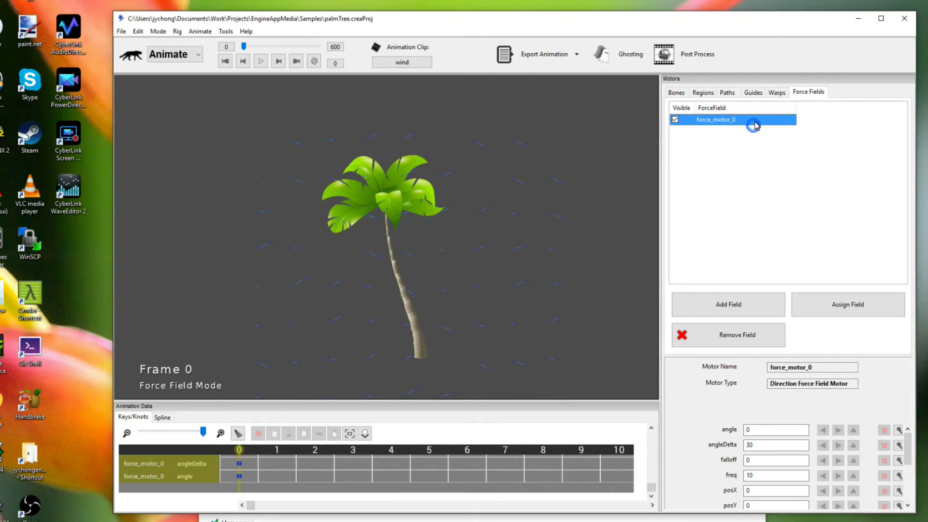
Assign force_motor_0 to all eight motors and play the wind animation.
{"action": "left_click", "coordinate": [850, 306]}
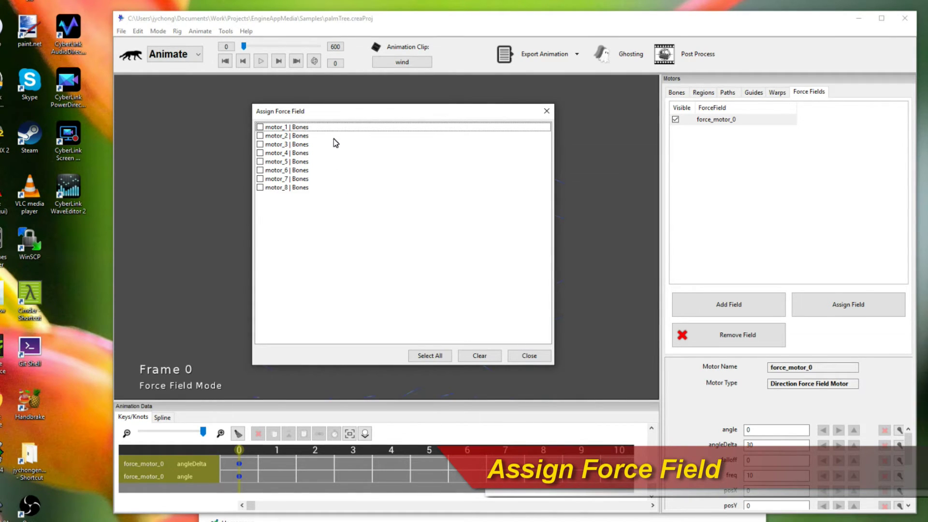
{"action": "left_click", "coordinate": [437, 356]}
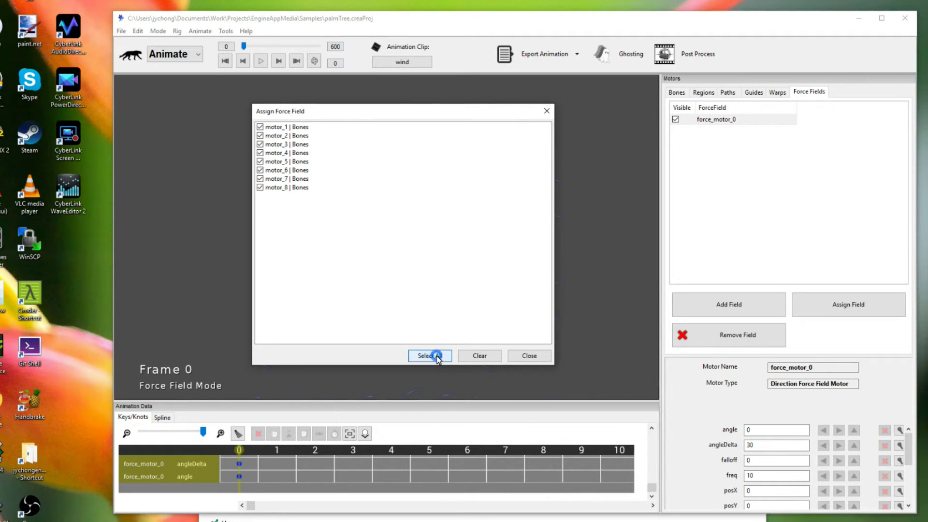
{"action": "left_click", "coordinate": [529, 356]}
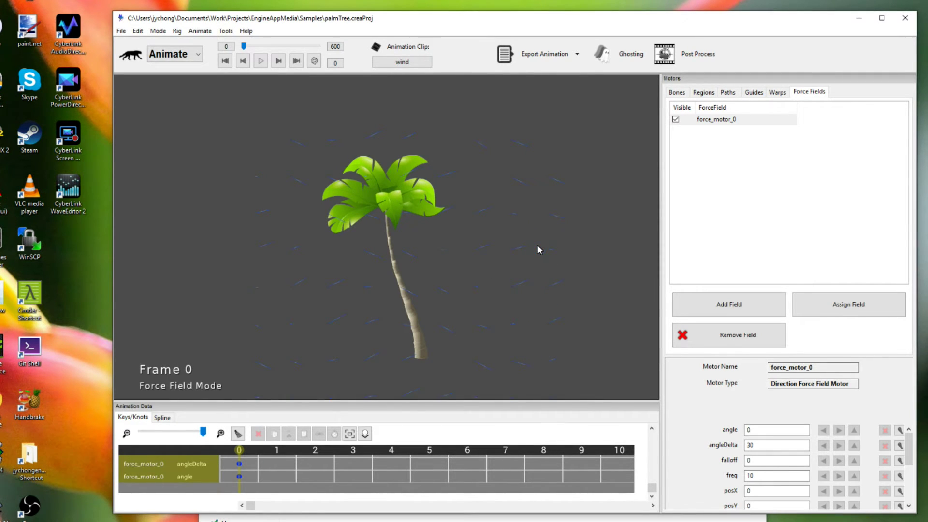
{"action": "key", "text": "space"}
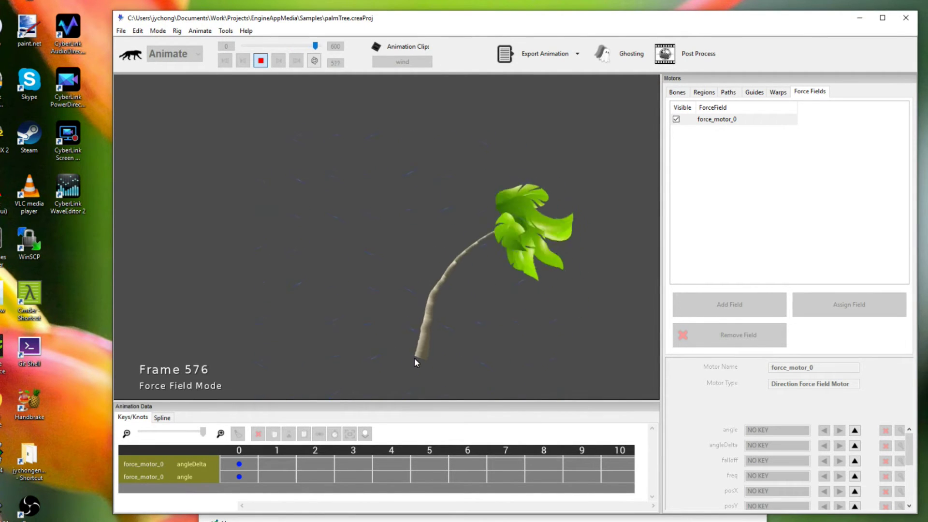
{"action": "key", "text": "space"}
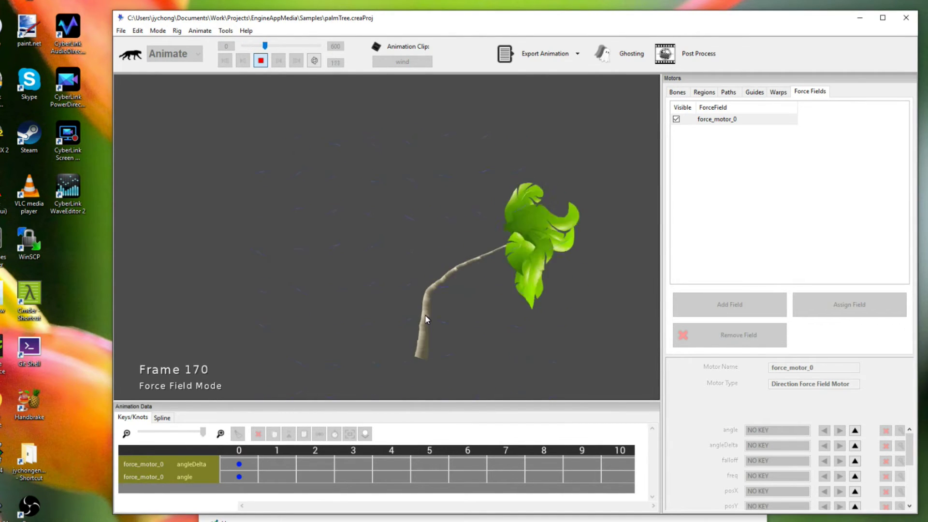
Remove the Bend Physics motor from trunk base bone Bone_0, leaving a plain FK motor.
{"action": "key", "text": "space"}
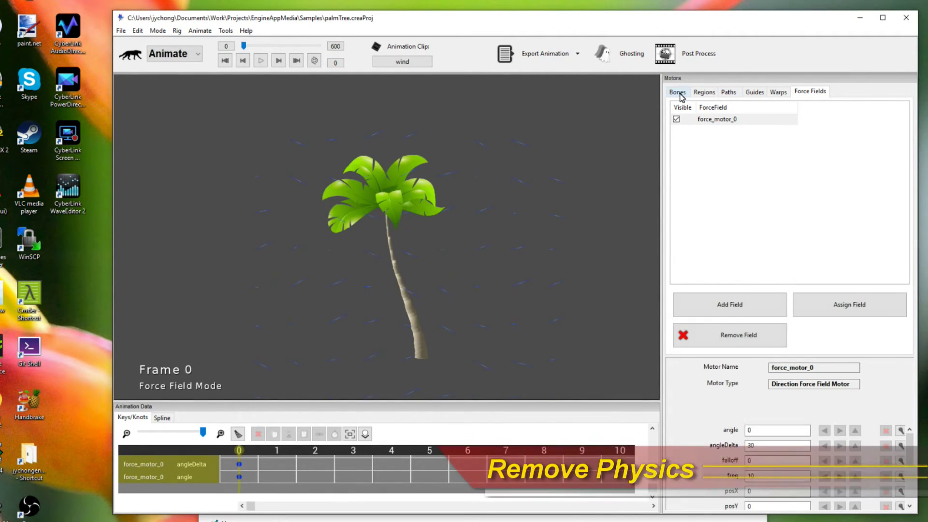
{"action": "left_click", "coordinate": [677, 92]}
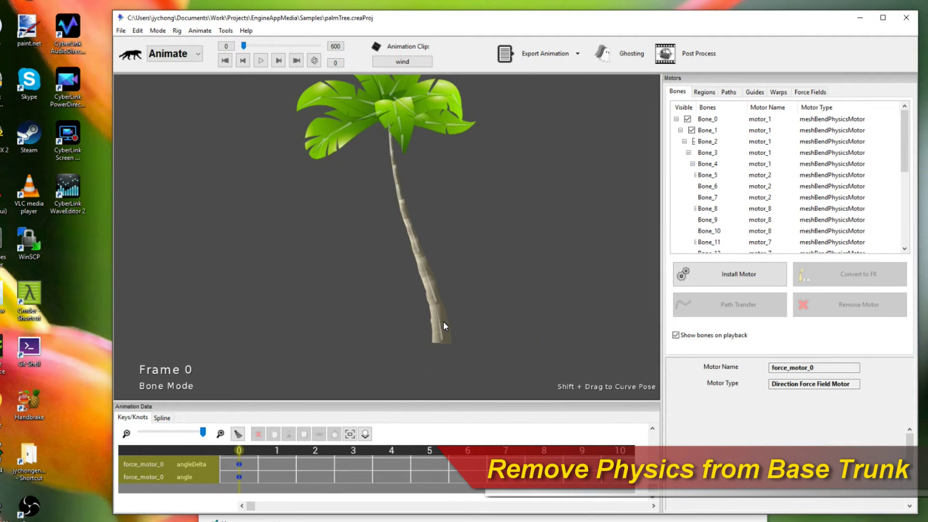
{"action": "left_click", "coordinate": [442, 326]}
{"action": "scroll", "coordinate": [440, 325], "scroll_direction": "up", "scroll_amount": 3}
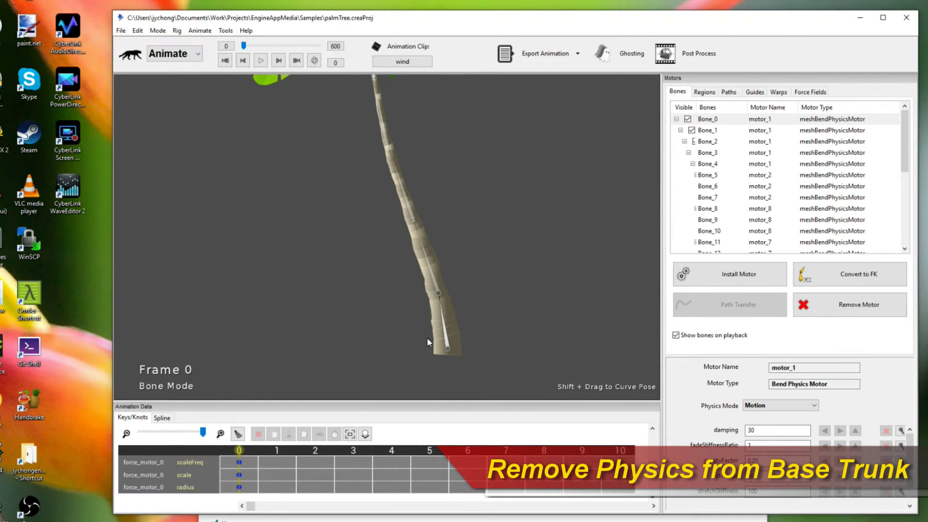
{"action": "left_click", "coordinate": [827, 300]}
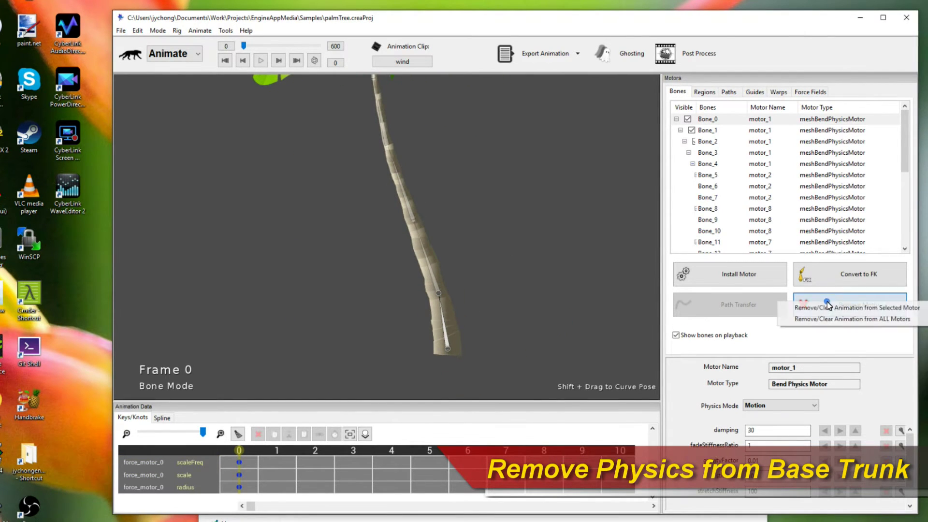
{"action": "left_click", "coordinate": [869, 309]}
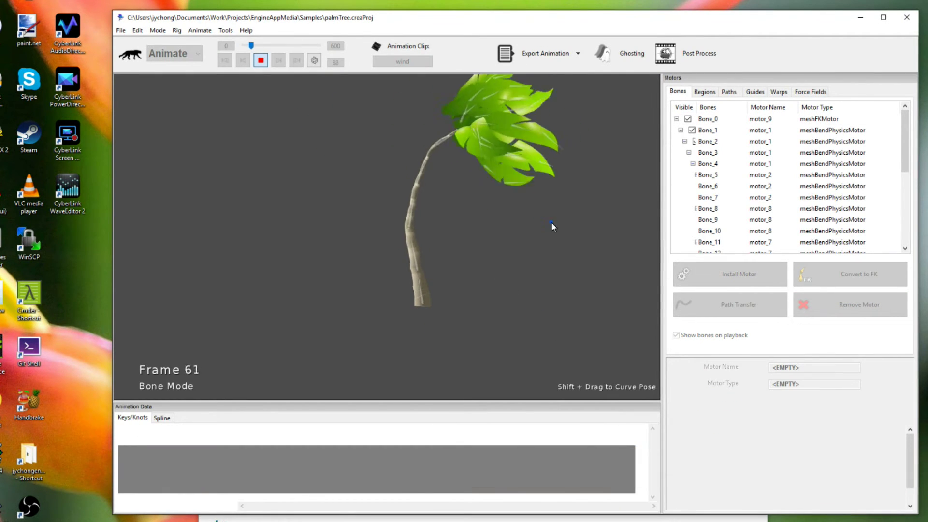
Return to Force Field Mode, replay the wind, and select force_motor_0 to view its settings.
{"action": "key", "text": "space"}
{"action": "left_click", "coordinate": [827, 94]}
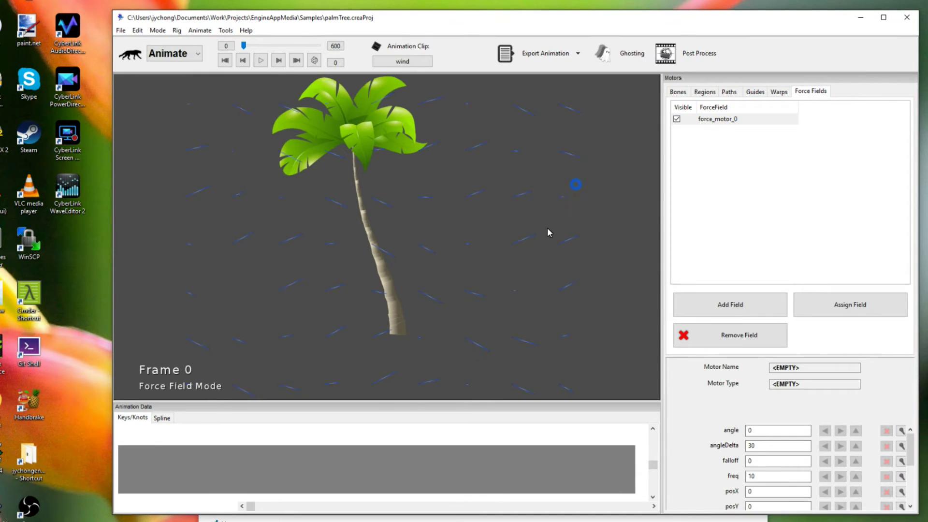
{"action": "key", "text": "space"}
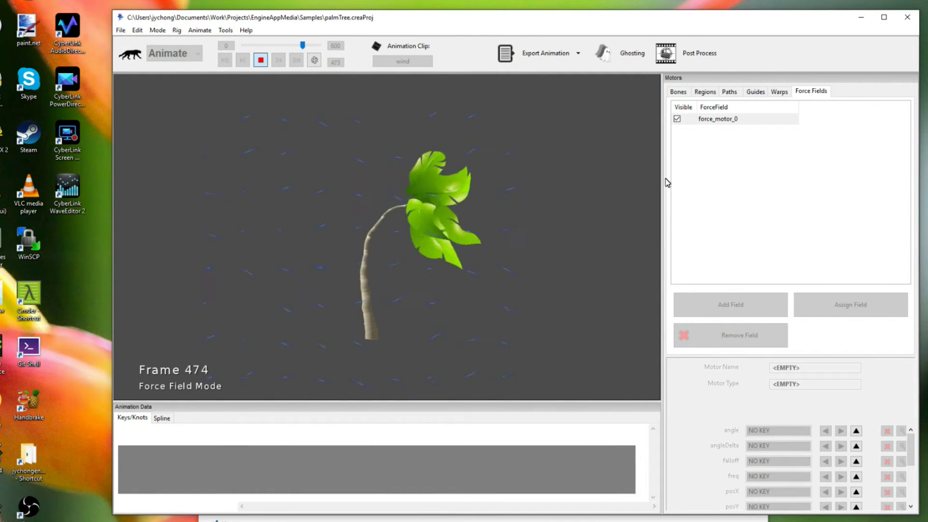
{"action": "left_click", "coordinate": [739, 121]}
{"action": "left_click", "coordinate": [744, 121]}
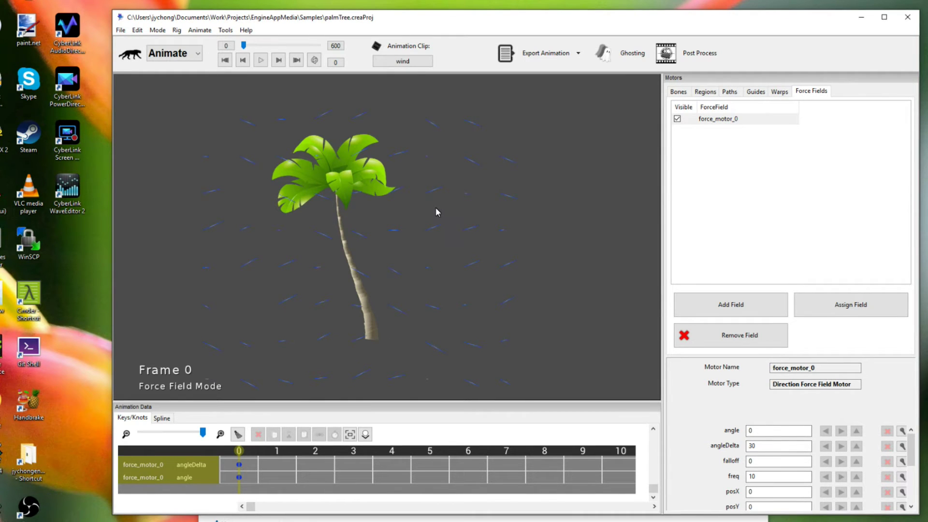
Set the wind direction angle to 150 and preview the sway.
{"action": "left_click", "coordinate": [768, 431]}
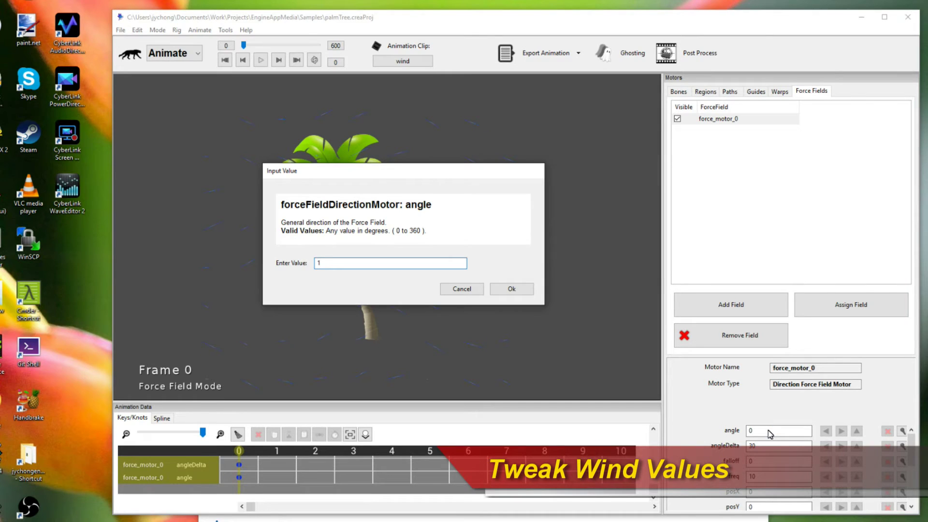
{"action": "type", "text": "150"}
{"action": "key", "text": "Return"}
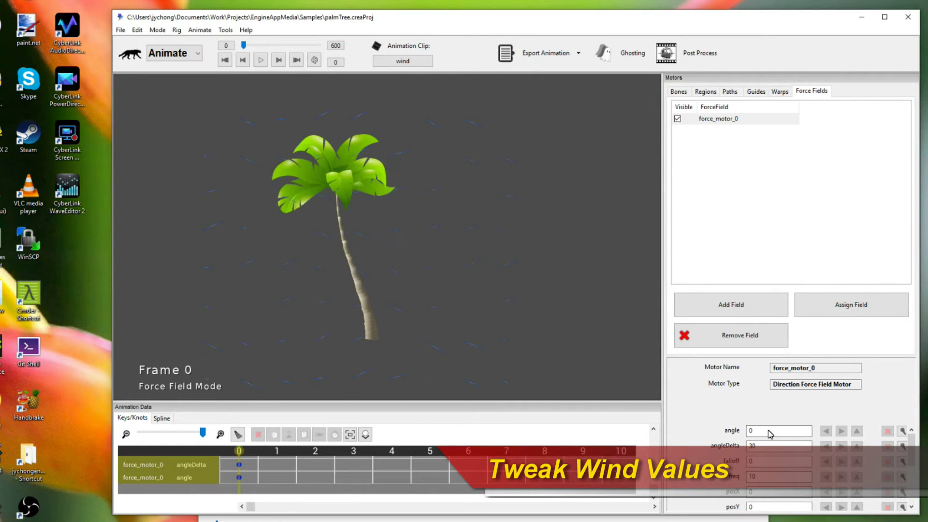
{"action": "key", "text": "space"}
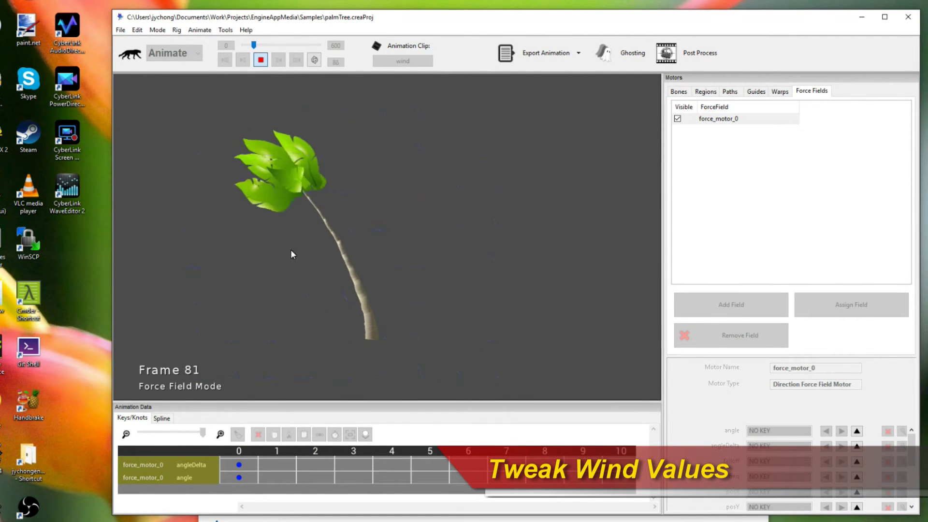
{"action": "key", "text": "space"}
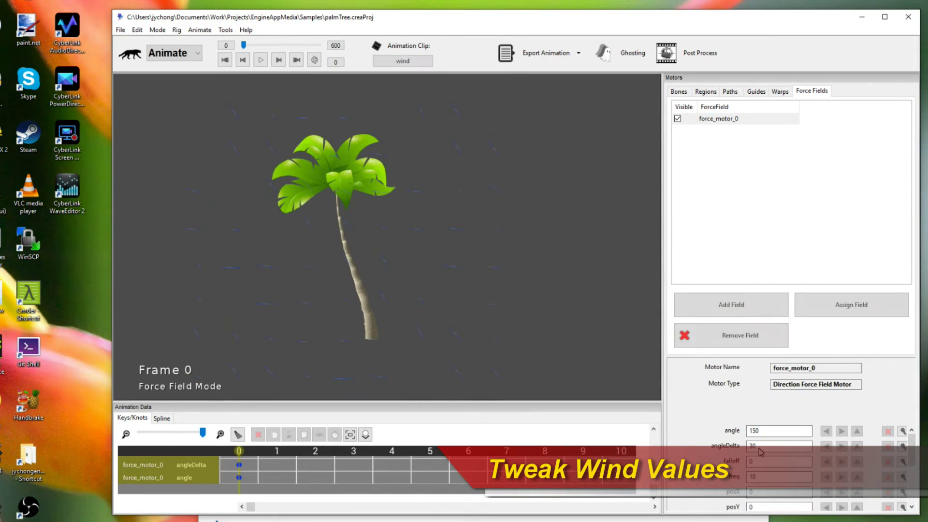
Open the wind's scaleFreq entry, leave it unchanged, and preview the sway.
{"action": "scroll", "coordinate": [798, 465], "scroll_direction": "down", "scroll_amount": 1}
{"action": "scroll", "coordinate": [798, 465], "scroll_direction": "down", "scroll_amount": 3}
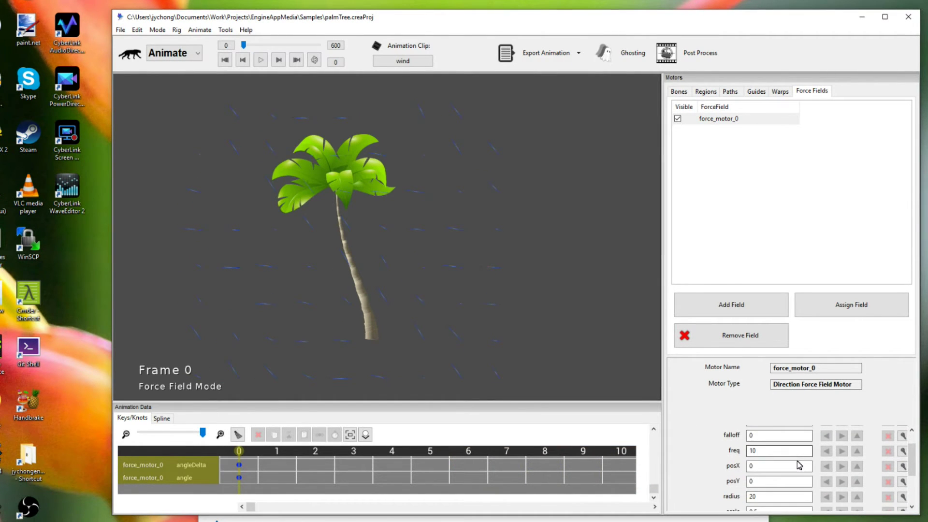
{"action": "scroll", "coordinate": [798, 464], "scroll_direction": "down", "scroll_amount": 1}
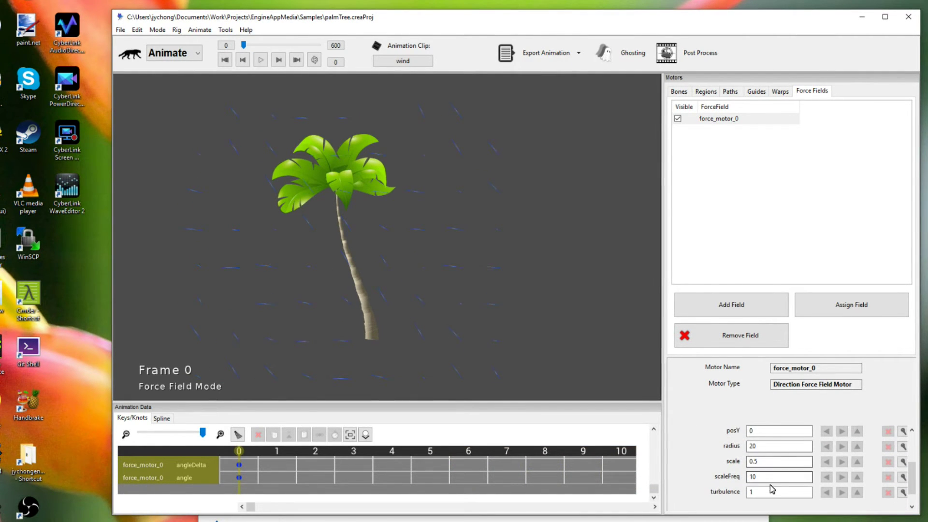
{"action": "left_click", "coordinate": [772, 478]}
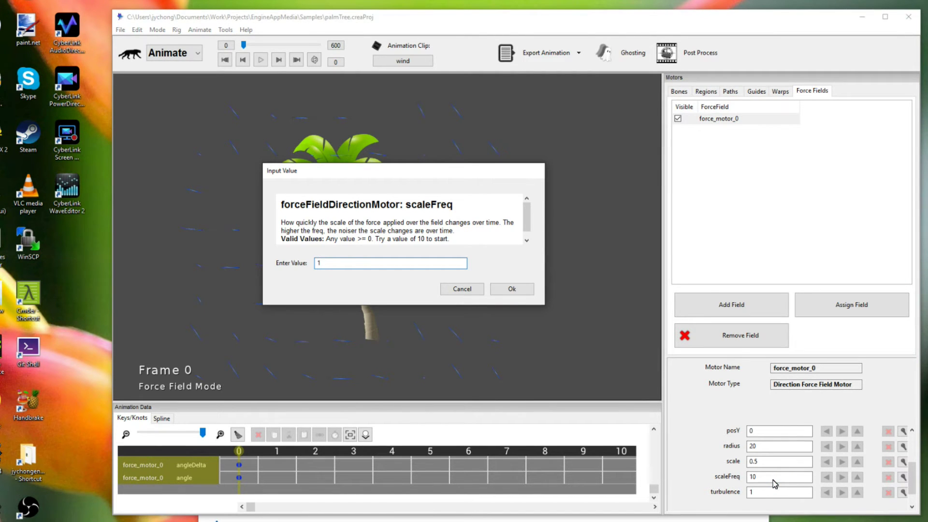
{"action": "key", "text": "Escape"}
{"action": "key", "text": "space"}
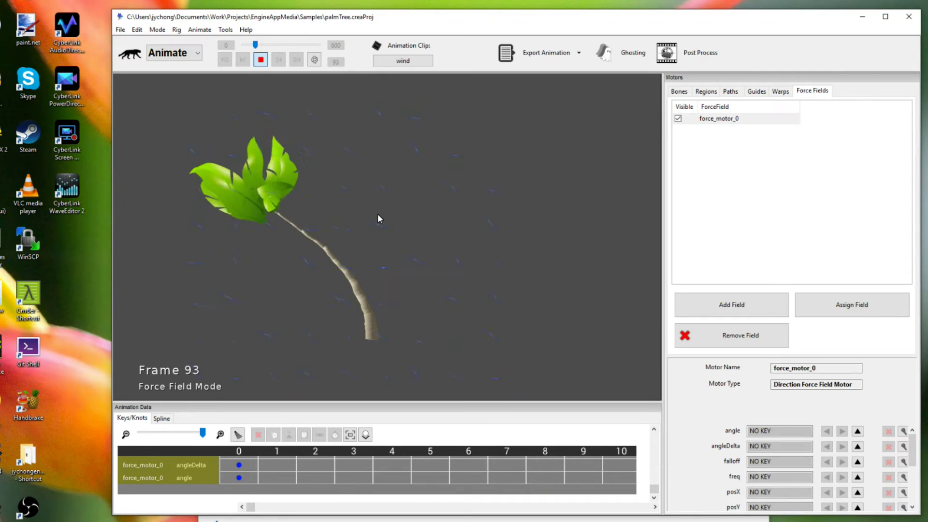
{"action": "key", "text": "space"}
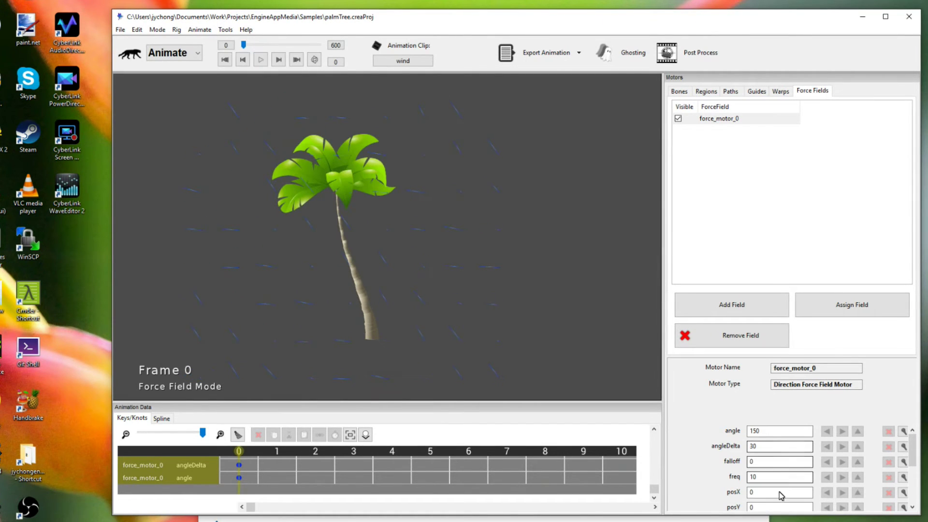
Set the wind's scaleFreq to 10 and preview the sway again.
{"action": "scroll", "coordinate": [810, 466], "scroll_direction": "down", "scroll_amount": 2}
{"action": "scroll", "coordinate": [809, 468], "scroll_direction": "down", "scroll_amount": 1}
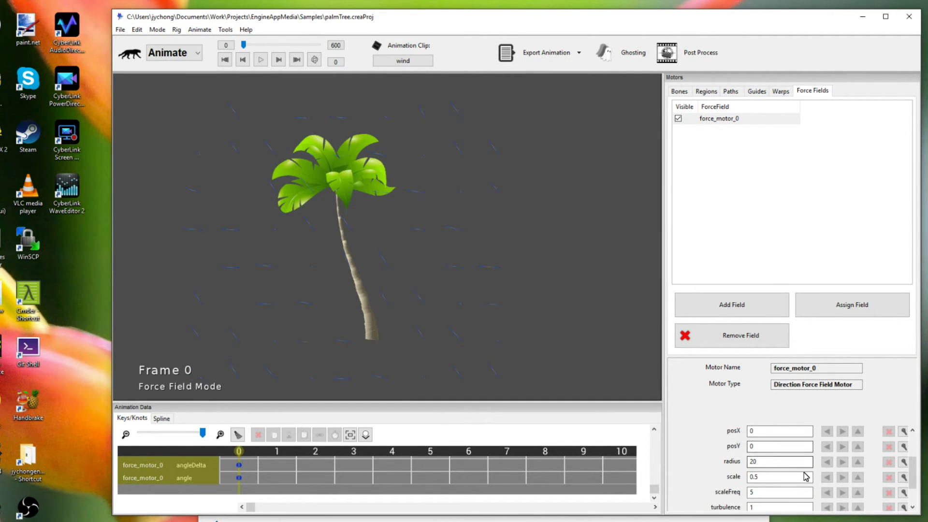
{"action": "scroll", "coordinate": [806, 477], "scroll_direction": "down", "scroll_amount": 1}
{"action": "left_click", "coordinate": [778, 473]}
{"action": "type", "text": "10"}
{"action": "key", "text": "Return"}
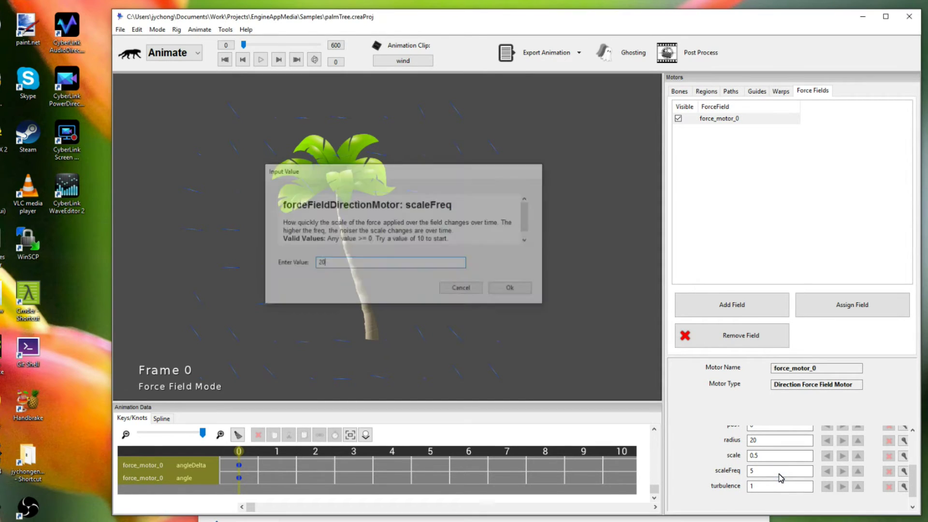
{"action": "key", "text": "space"}
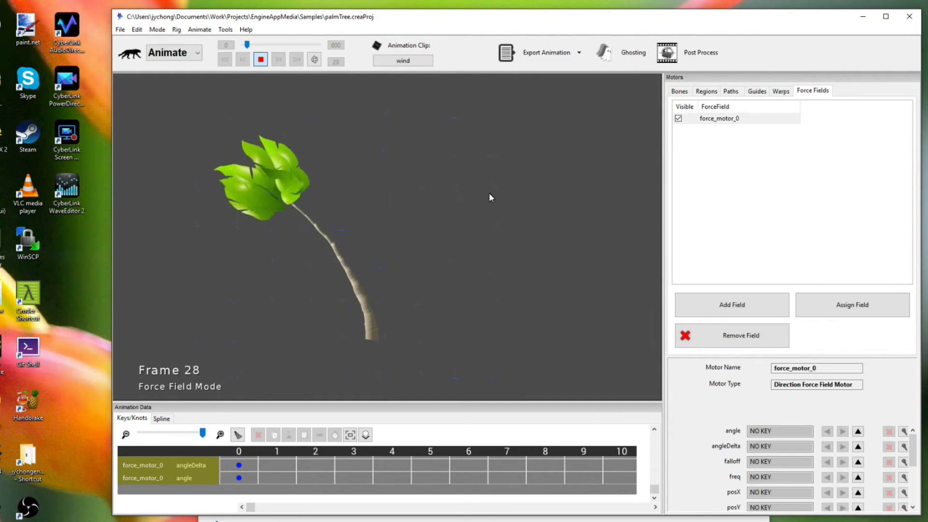
{"action": "key", "text": "space"}
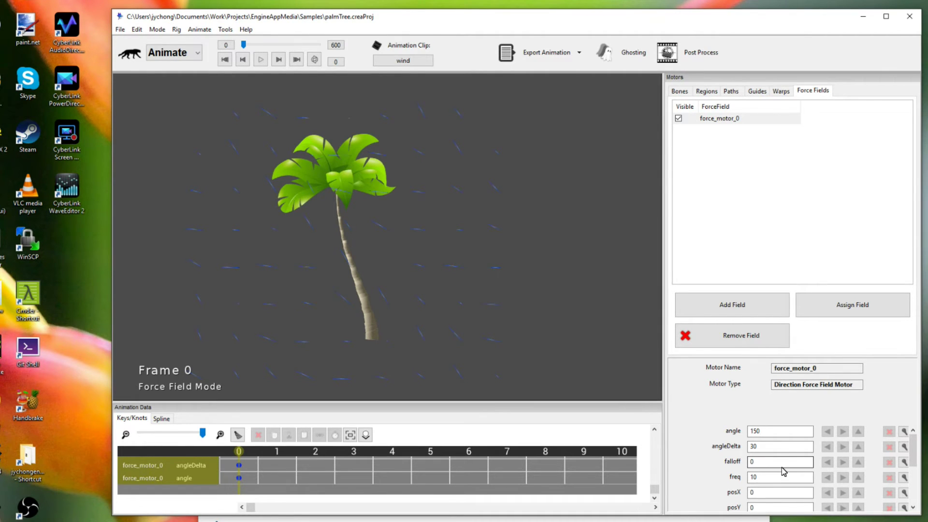
Select crown bone Bone_9, raise its bend motor stiffness to 100, and play the wind clip.
{"action": "left_click", "coordinate": [680, 91]}
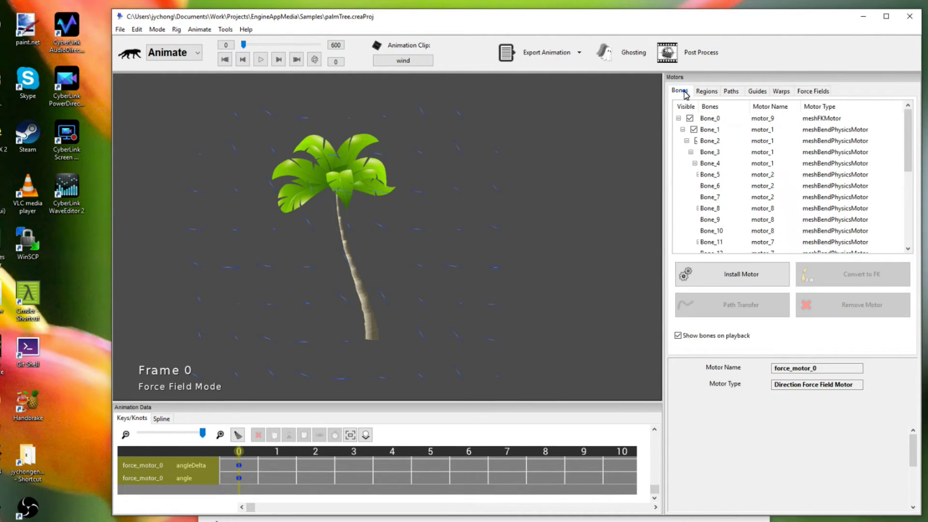
{"action": "scroll", "coordinate": [454, 234], "scroll_direction": "up", "scroll_amount": 3}
{"action": "left_click", "coordinate": [313, 193]}
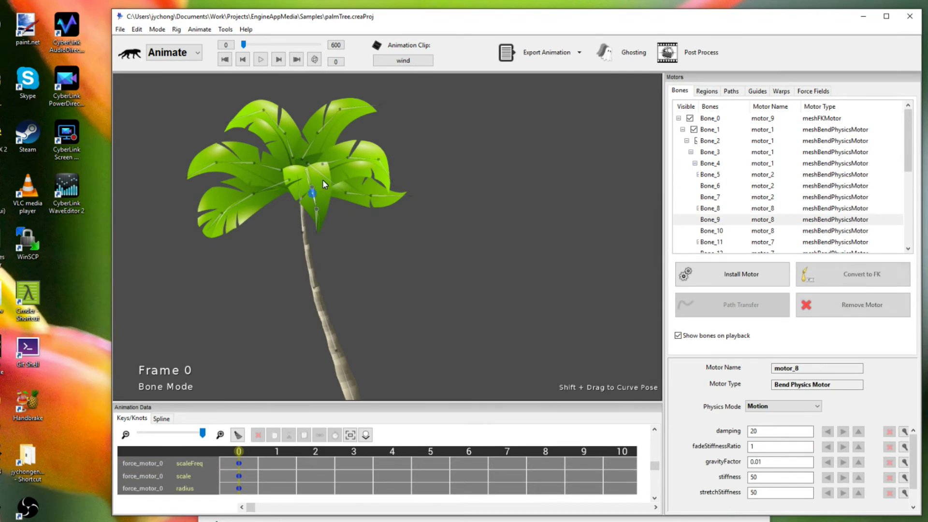
{"action": "scroll", "coordinate": [349, 233], "scroll_direction": "up", "scroll_amount": 2}
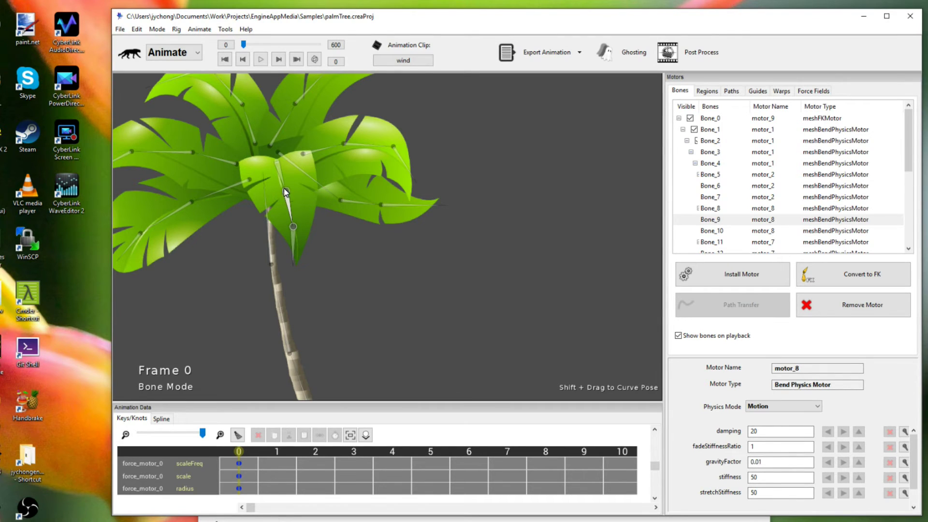
{"action": "left_click", "coordinate": [774, 437]}
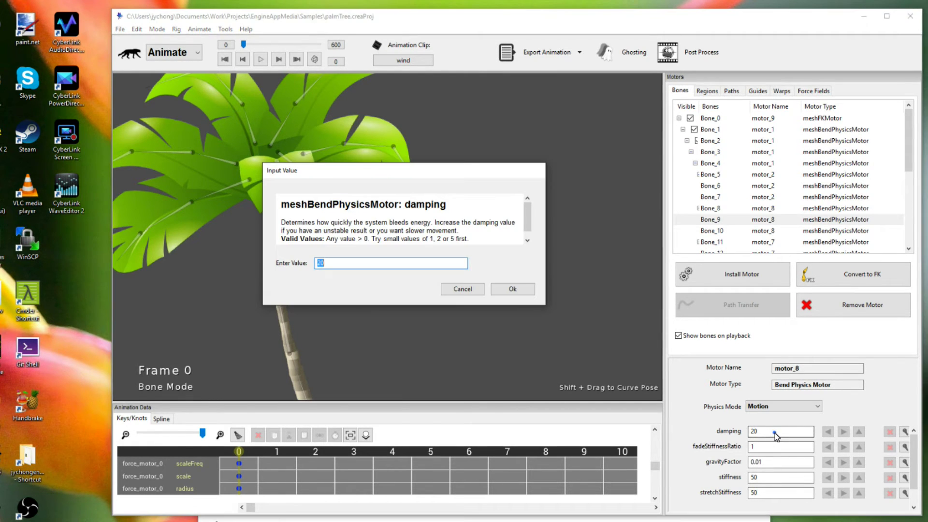
{"action": "key", "text": "Return"}
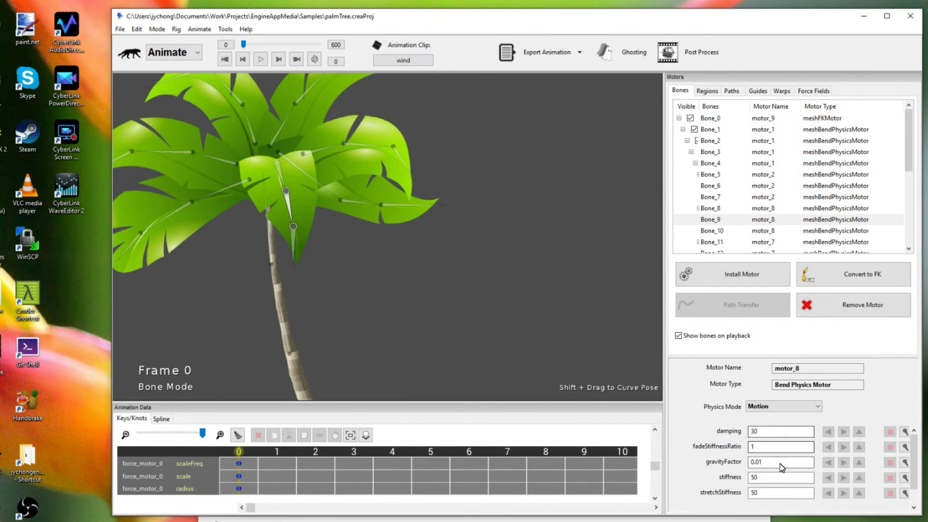
{"action": "left_click", "coordinate": [782, 477]}
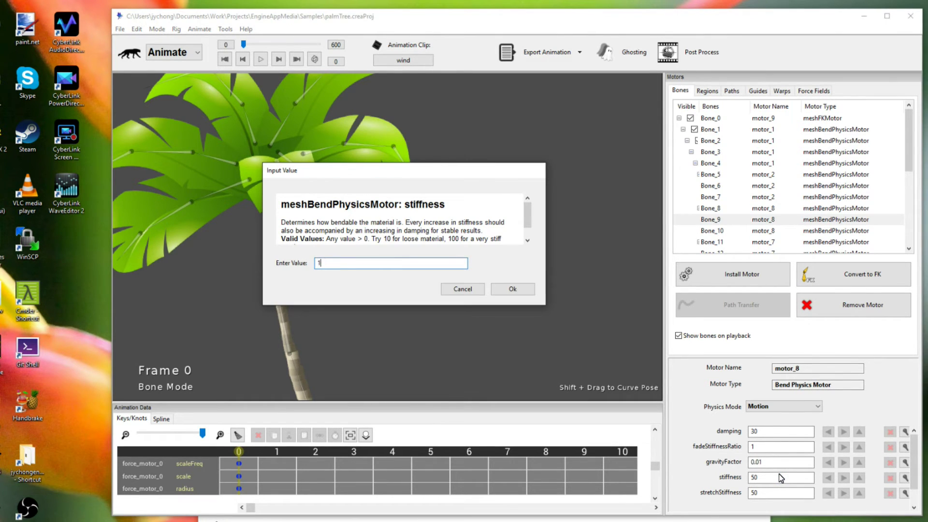
{"action": "type", "text": "100"}
{"action": "key", "text": "Return"}
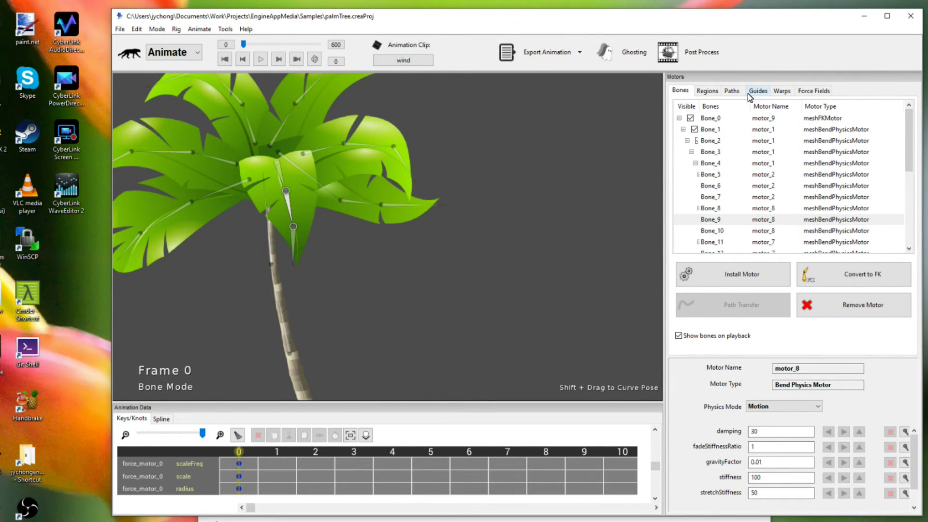
{"action": "key", "text": "space"}
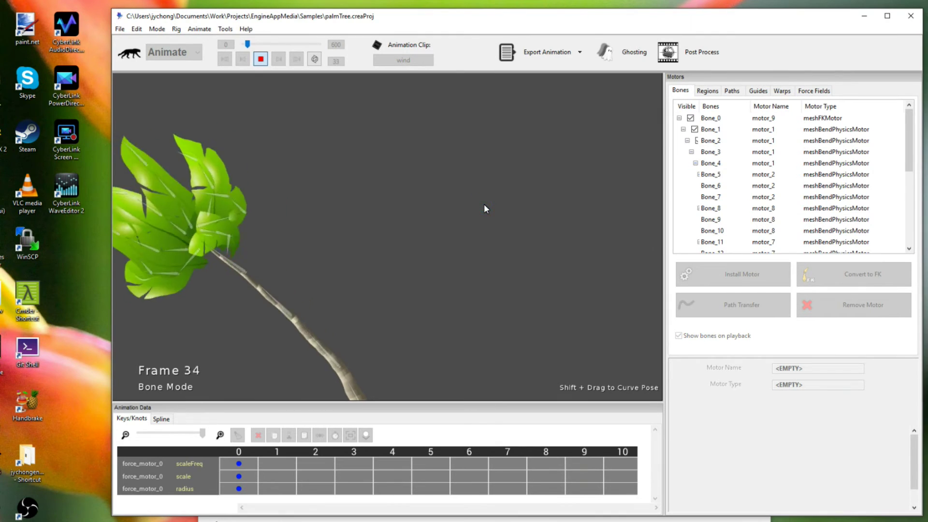
Lower force_motor_0's scale to 0.25 and replay the wind animation.
{"action": "key", "text": "space"}
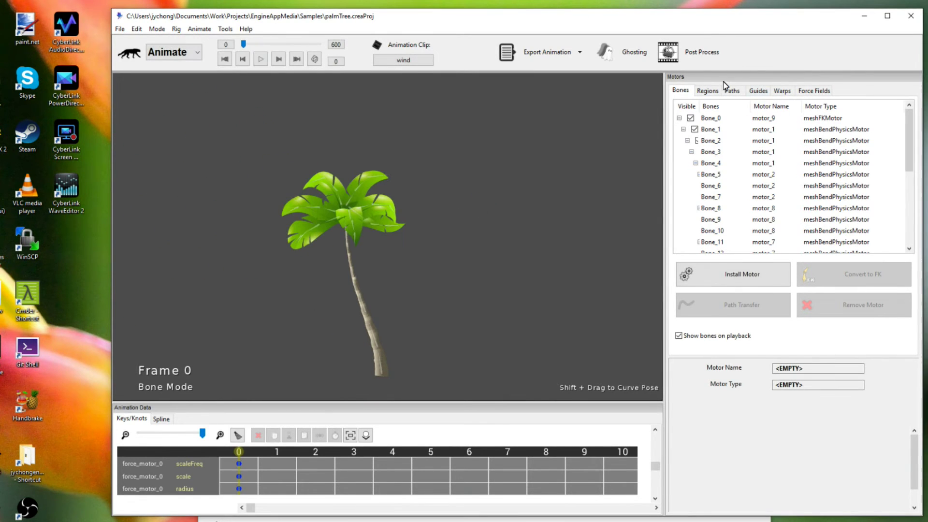
{"action": "left_click", "coordinate": [827, 90]}
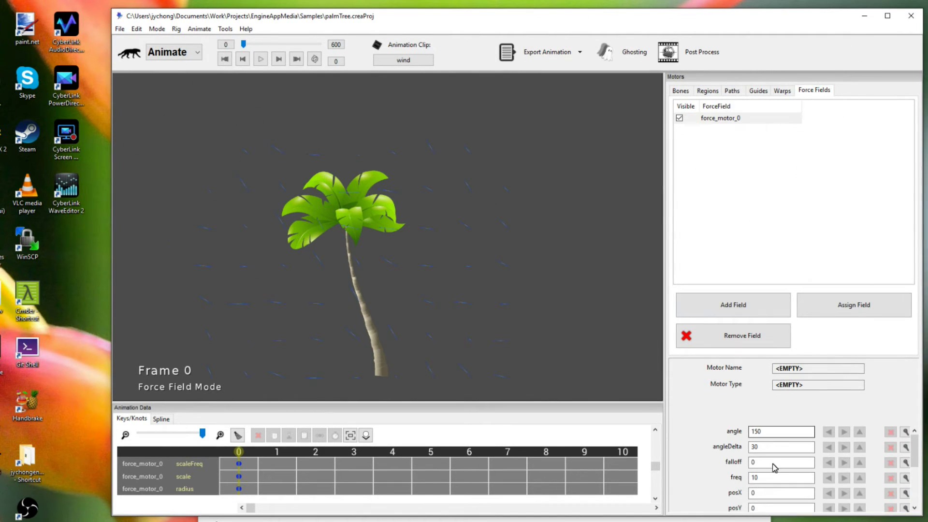
{"action": "scroll", "coordinate": [773, 469], "scroll_direction": "down", "scroll_amount": 2}
{"action": "scroll", "coordinate": [783, 487], "scroll_direction": "down", "scroll_amount": 2}
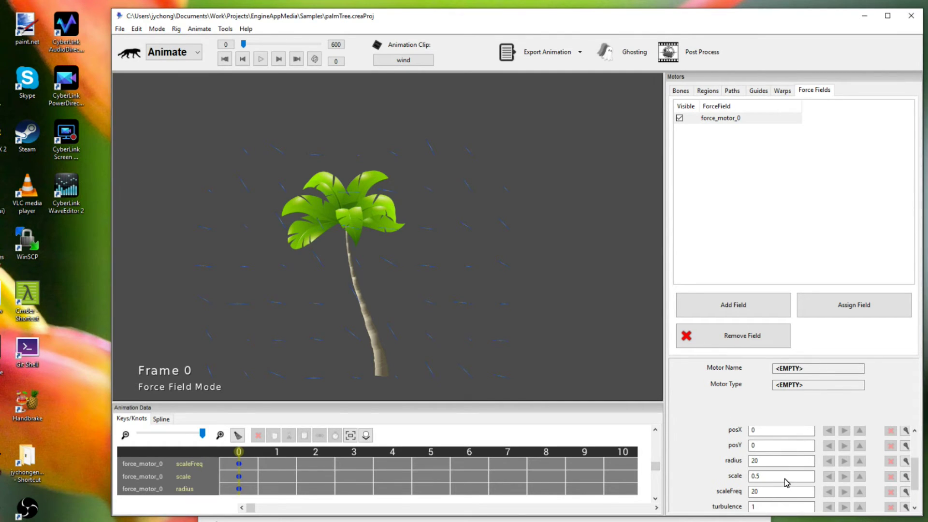
{"action": "double_click", "coordinate": [786, 477]}
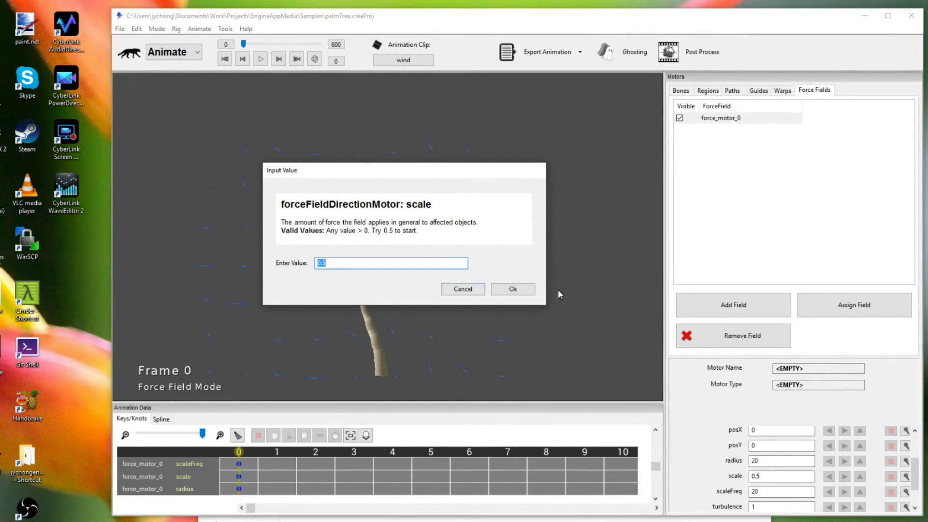
{"action": "type", "text": "0.05"}
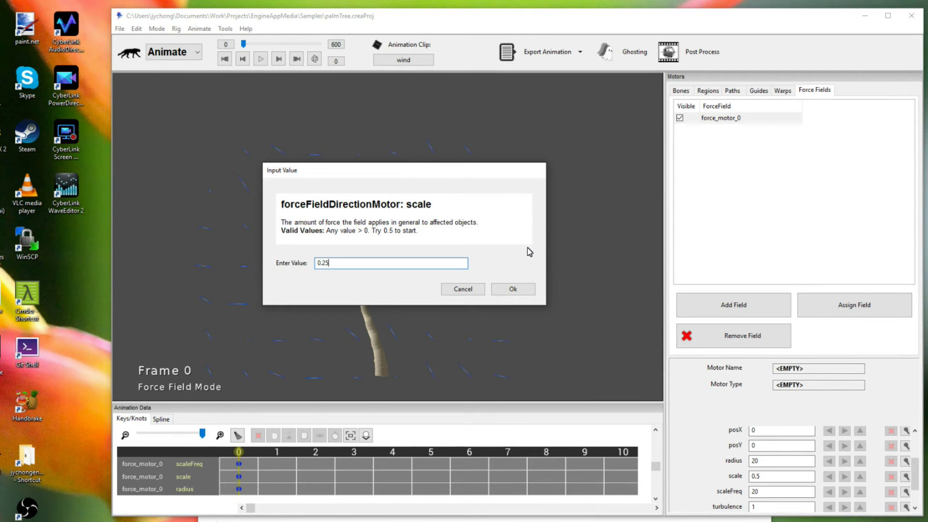
{"action": "key", "text": "Return"}
{"action": "key", "text": "space"}
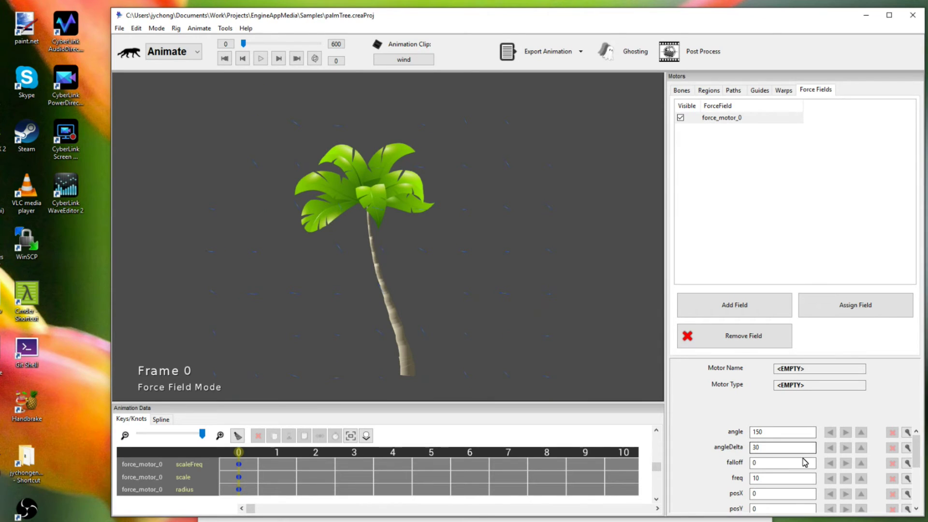
Try a wind angleDelta of 90 and preview the sway.
{"action": "scroll", "coordinate": [507, 331], "scroll_direction": "up", "scroll_amount": 3}
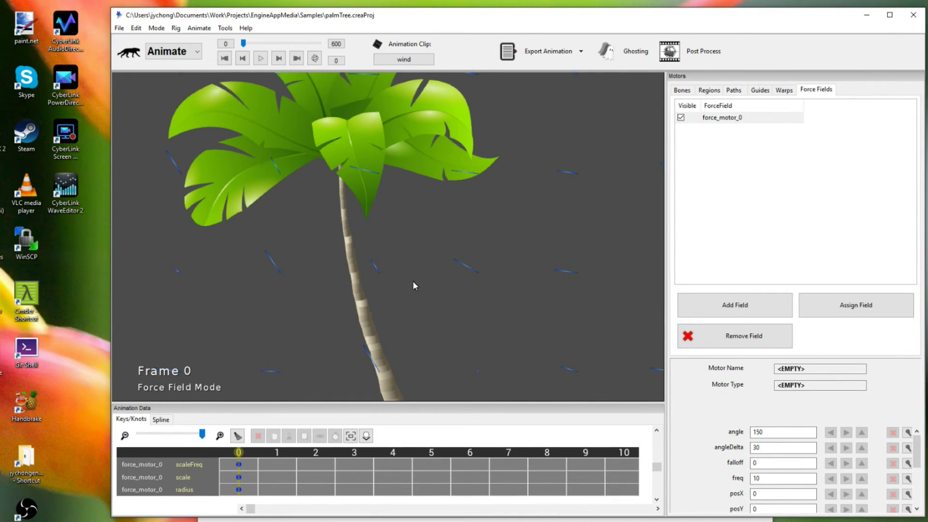
{"action": "left_click", "coordinate": [775, 450]}
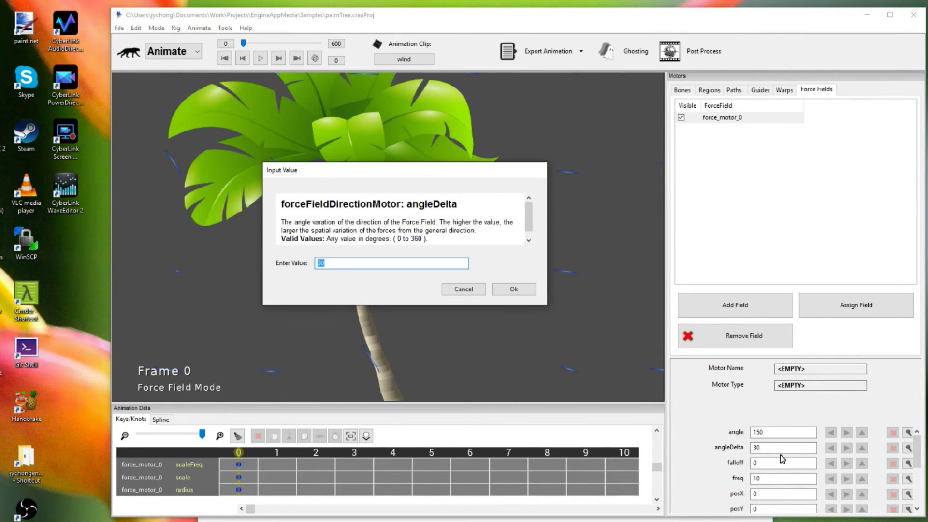
{"action": "type", "text": "90"}
{"action": "key", "text": "Return"}
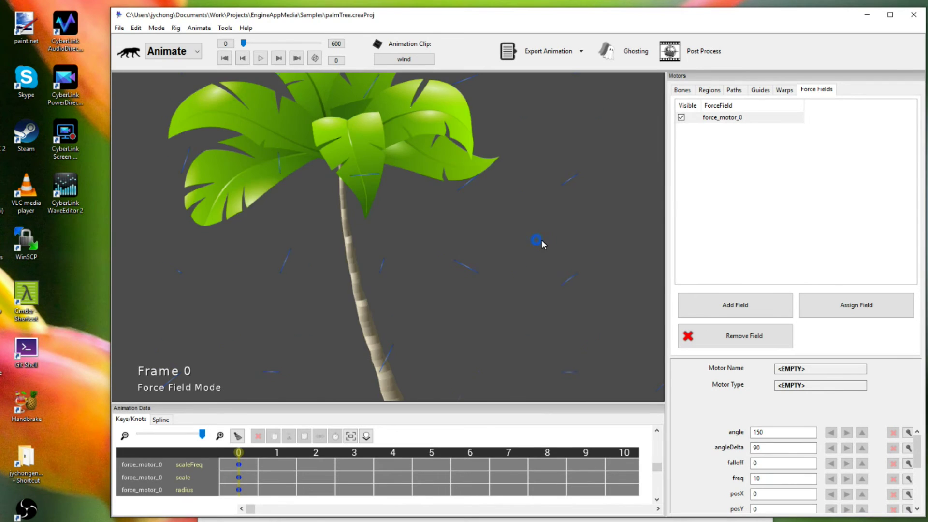
{"action": "key", "text": "space"}
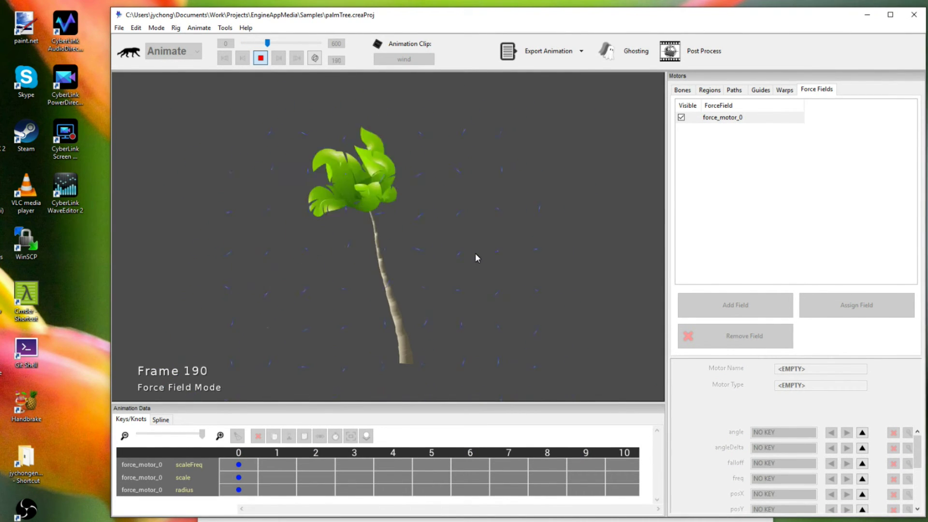
{"action": "key", "text": "space"}
Change the wind angleDelta to 10 and replay the animation.
{"action": "double_click", "coordinate": [783, 448]}
{"action": "type", "text": "1"}
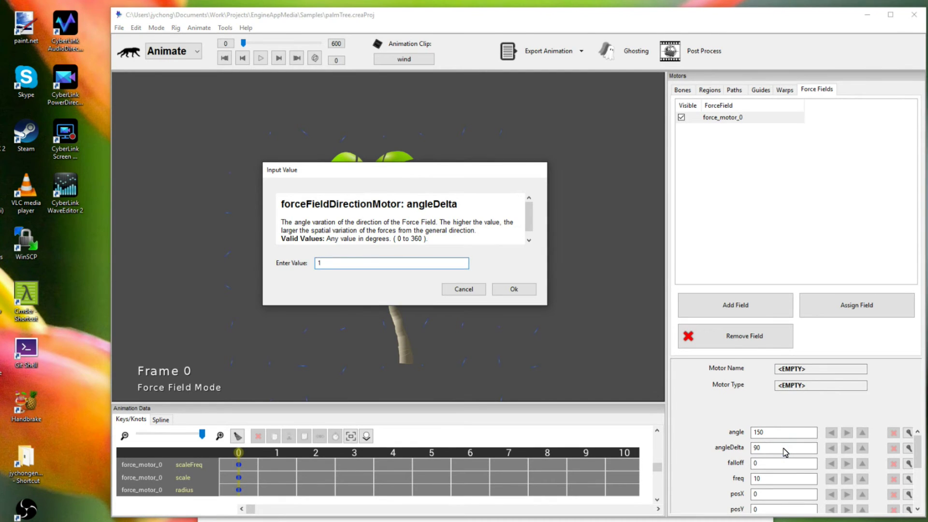
{"action": "type", "text": "0"}
{"action": "key", "text": "Return"}
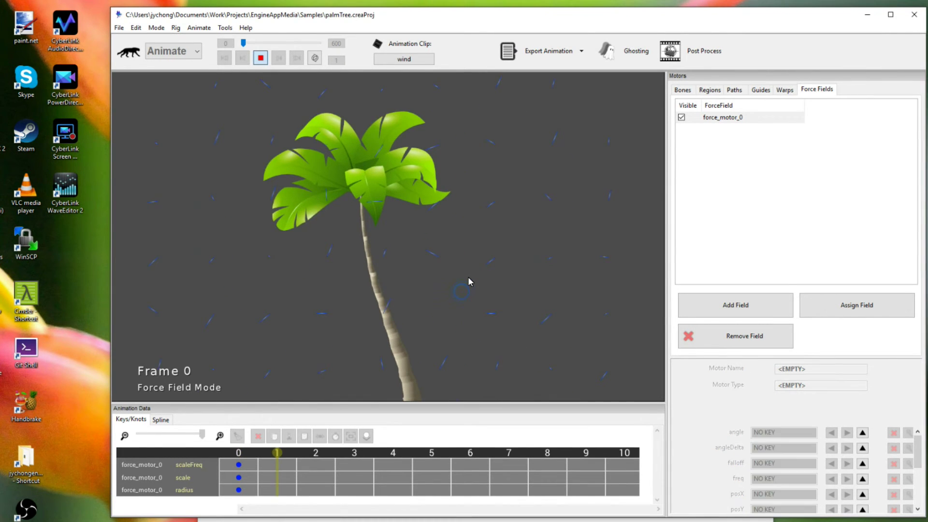
{"action": "key", "text": "space"}
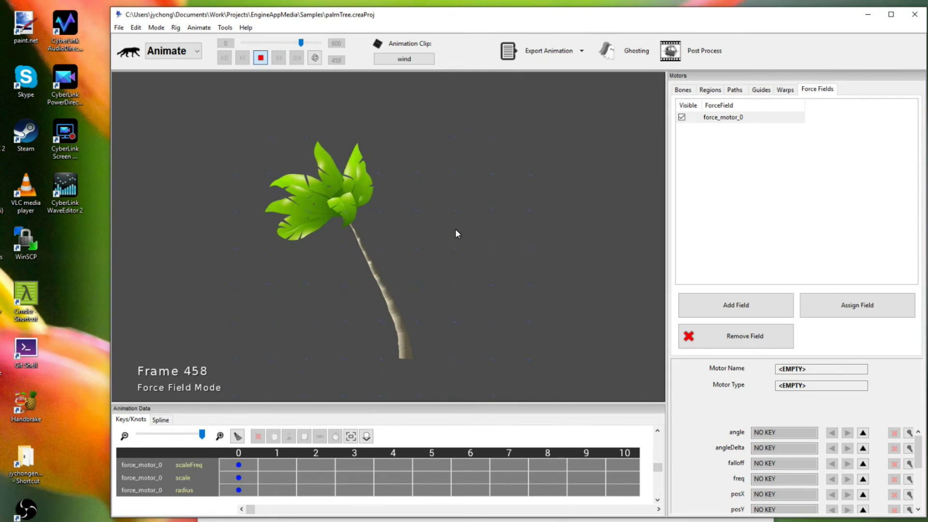
{"action": "key", "text": "space"}
Raise the wind field's freq to 20 and play the clip briefly to preview the sway.
{"action": "scroll", "coordinate": [779, 485], "scroll_direction": "down", "scroll_amount": 3}
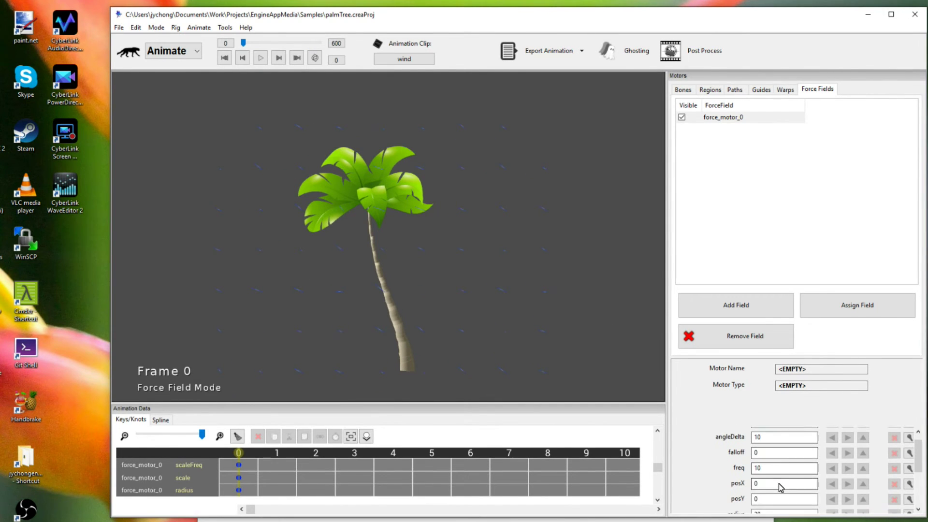
{"action": "scroll", "coordinate": [780, 486], "scroll_direction": "down", "scroll_amount": 1}
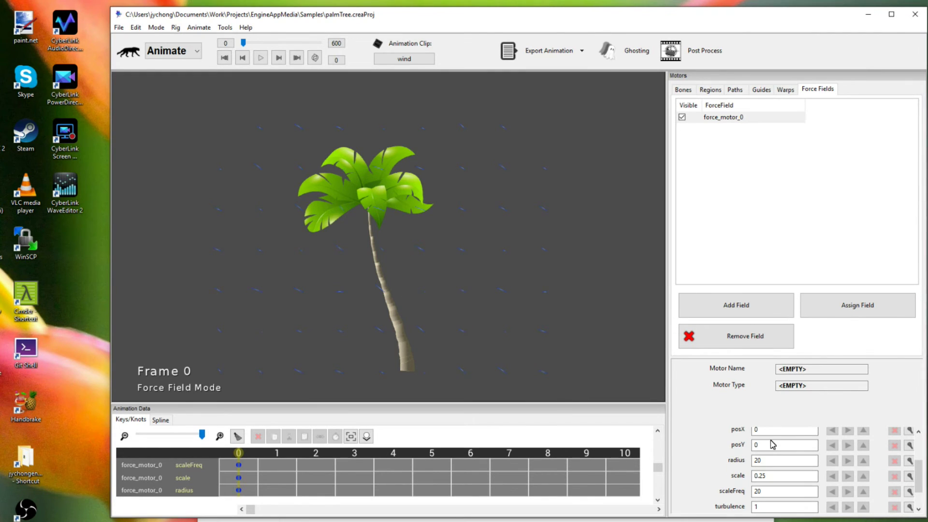
{"action": "scroll", "coordinate": [778, 481], "scroll_direction": "up", "scroll_amount": 2}
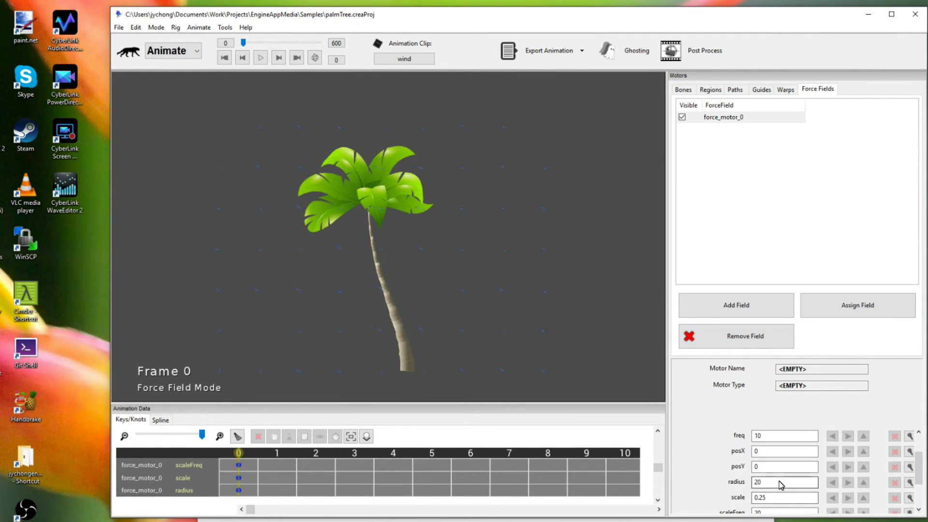
{"action": "left_click", "coordinate": [780, 446]}
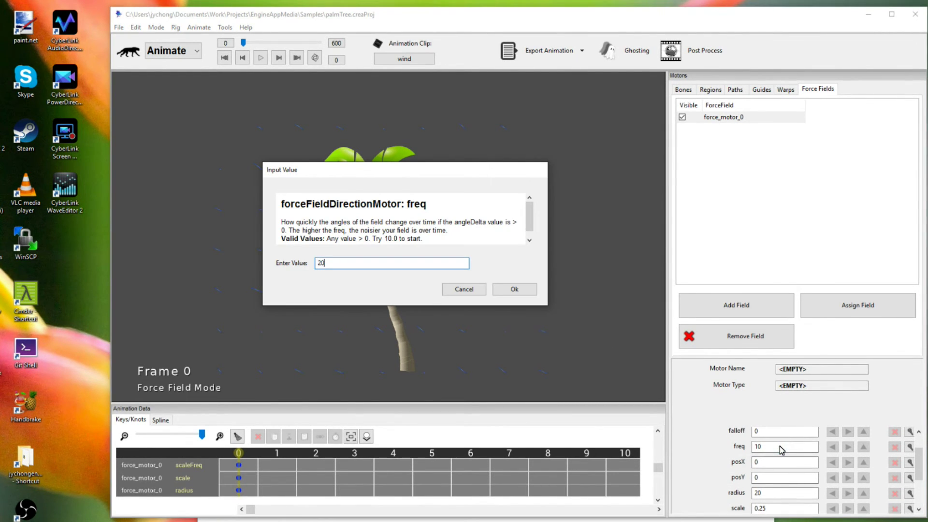
{"action": "key", "text": "Return"}
{"action": "key", "text": "space"}
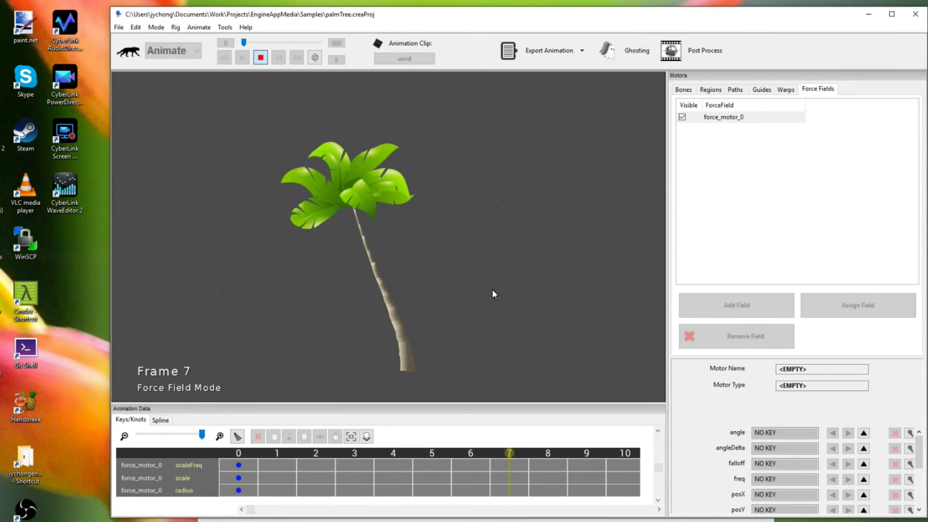
{"action": "scroll", "coordinate": [747, 441], "scroll_direction": "down", "scroll_amount": 2}
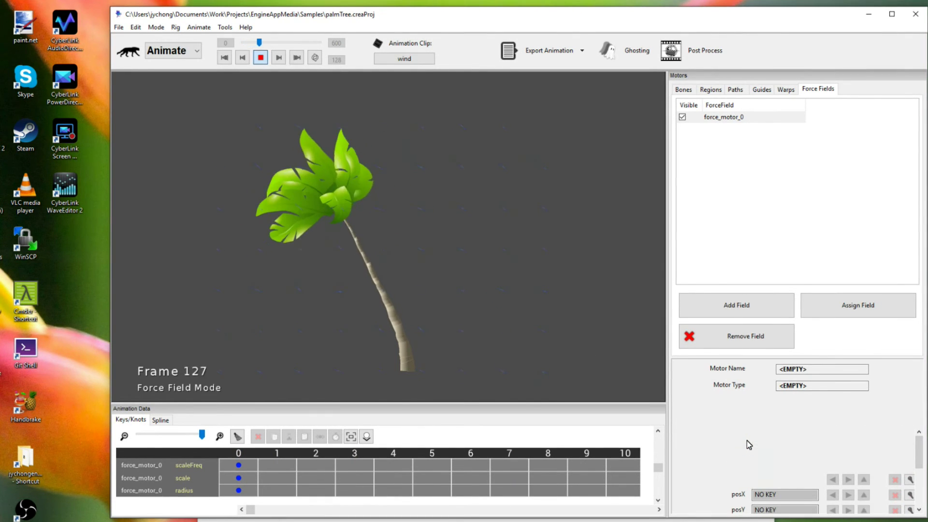
{"action": "key", "text": "space"}
Check the field's scale, leaving it at 0.25, and replay the palm animation.
{"action": "scroll", "coordinate": [796, 483], "scroll_direction": "down", "scroll_amount": 2}
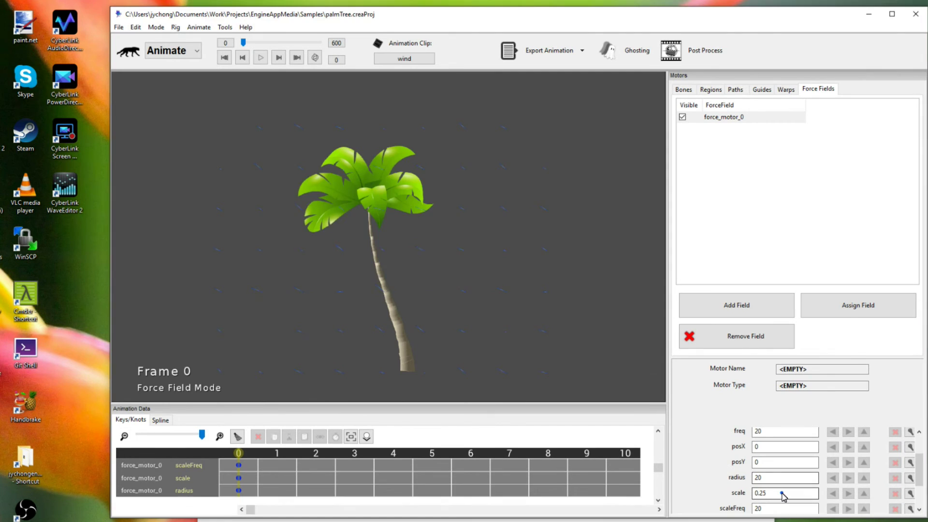
{"action": "left_click", "coordinate": [783, 493]}
{"action": "key", "text": "Return"}
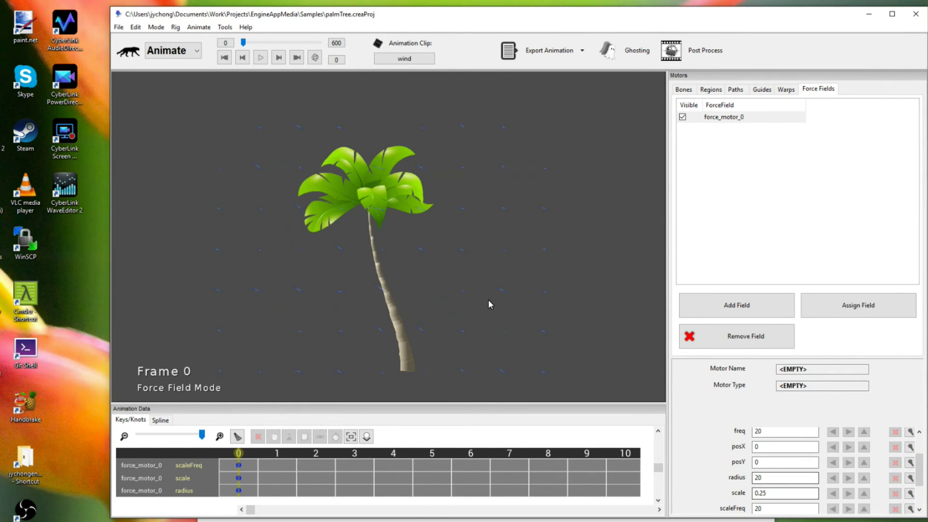
{"action": "key", "text": "space"}
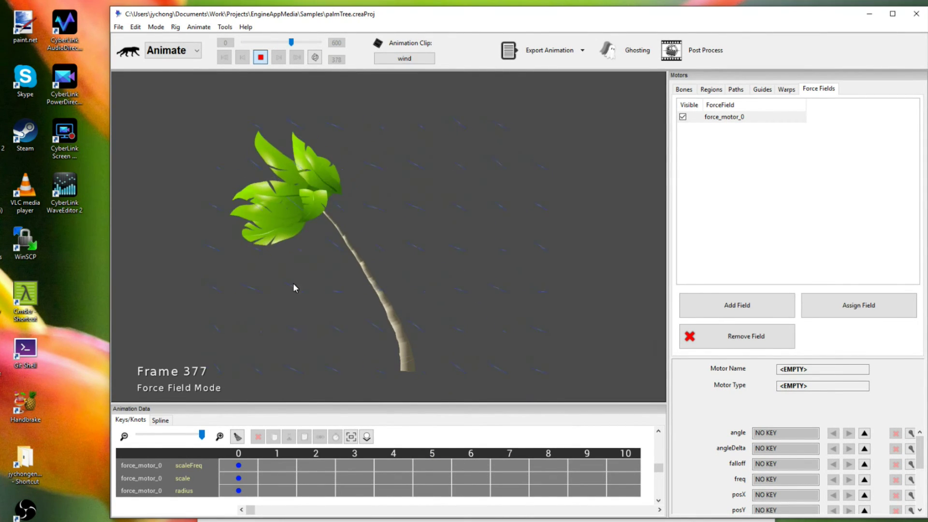
Stop playback, go to frame 45 and inspect the scaleFreq value, leaving it unchanged.
{"action": "key", "text": "space"}
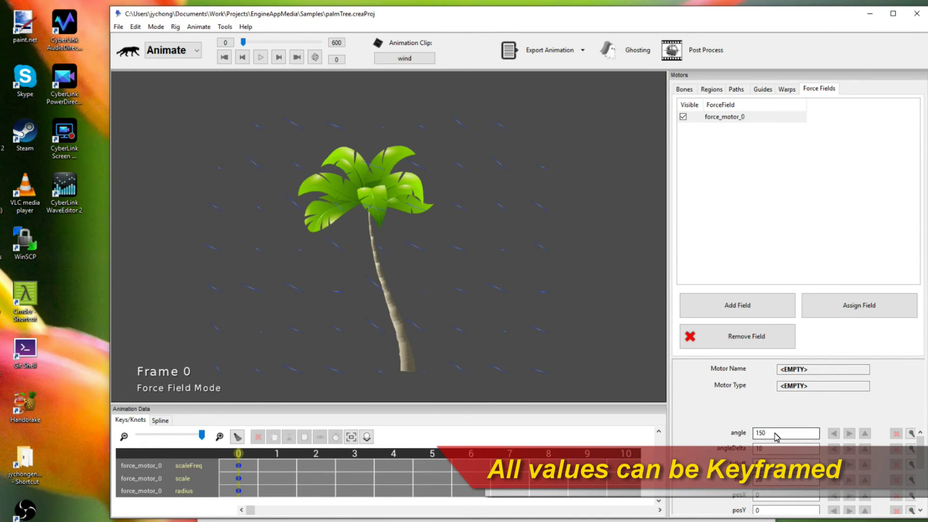
{"action": "left_click_drag", "start_coordinate": [248, 513], "coordinate": [276, 516]}
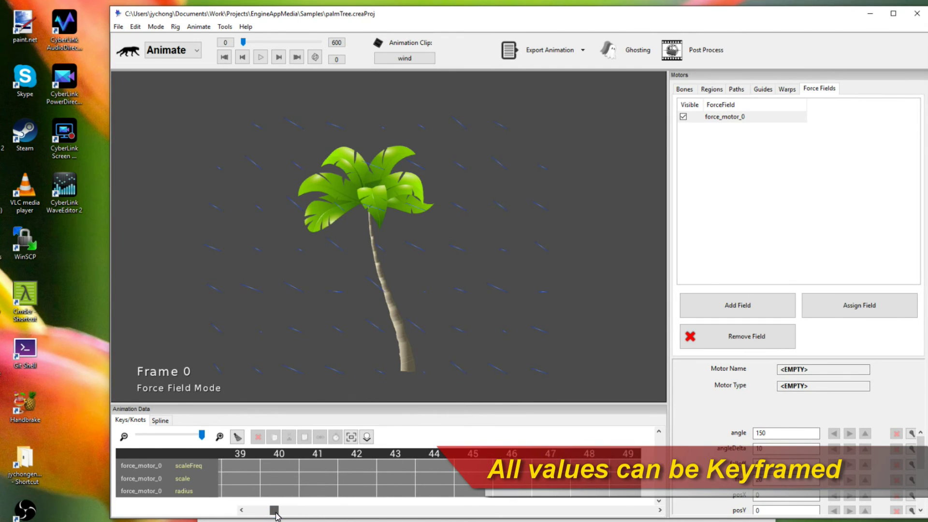
{"action": "left_click", "coordinate": [475, 454]}
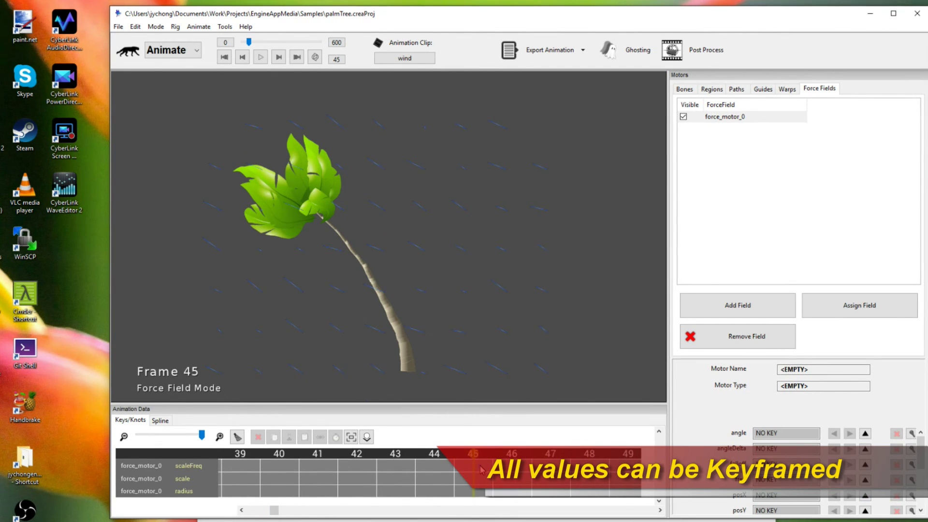
{"action": "left_click", "coordinate": [479, 466]}
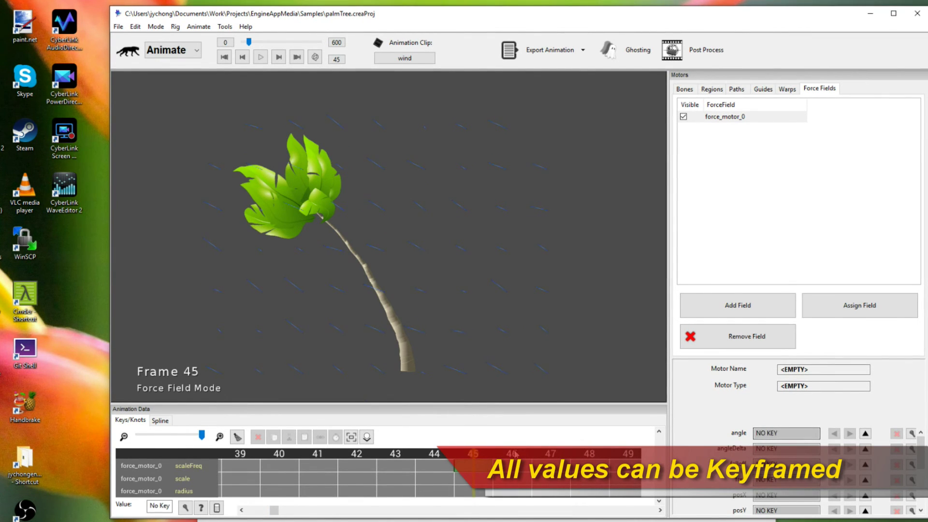
{"action": "left_click", "coordinate": [183, 508]}
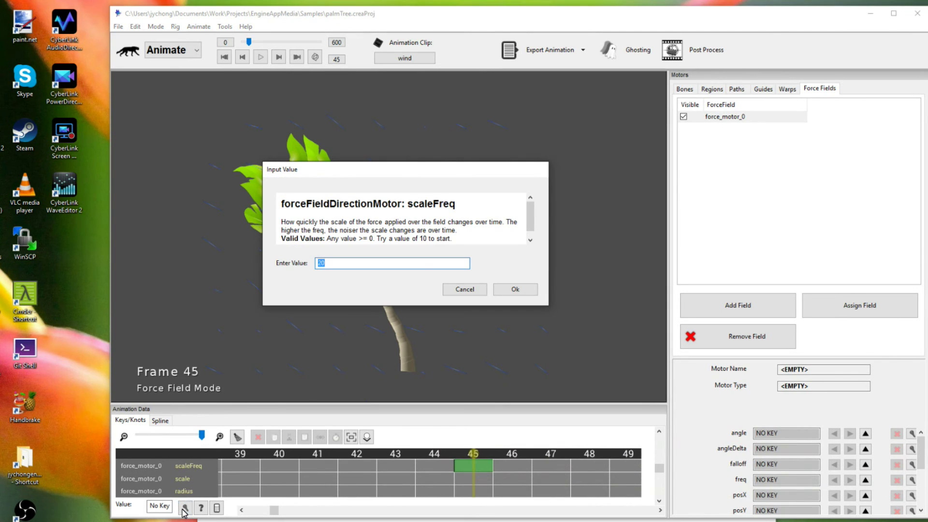
{"action": "key", "text": "Return"}
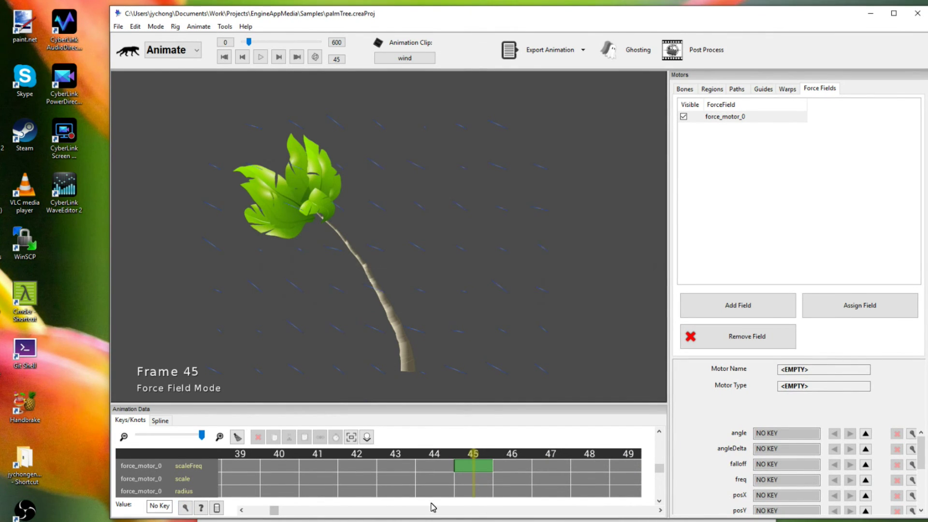
Key the wind force field's angle at 150 on frame 45.
{"action": "scroll", "coordinate": [465, 471], "scroll_direction": "down", "scroll_amount": 6}
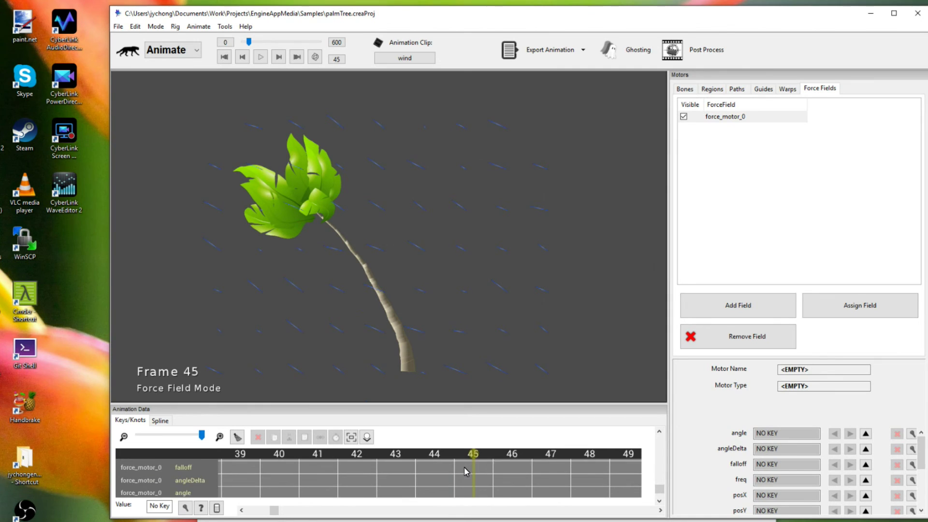
{"action": "scroll", "coordinate": [465, 471], "scroll_direction": "down", "scroll_amount": 1}
{"action": "left_click", "coordinate": [473, 481]}
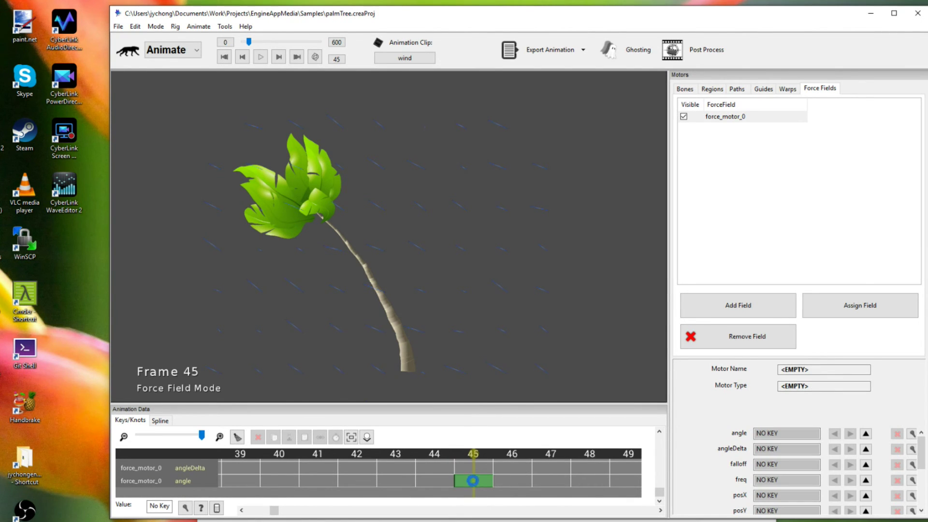
{"action": "left_click", "coordinate": [185, 507]}
{"action": "type", "text": "150"}
{"action": "key", "text": "Return"}
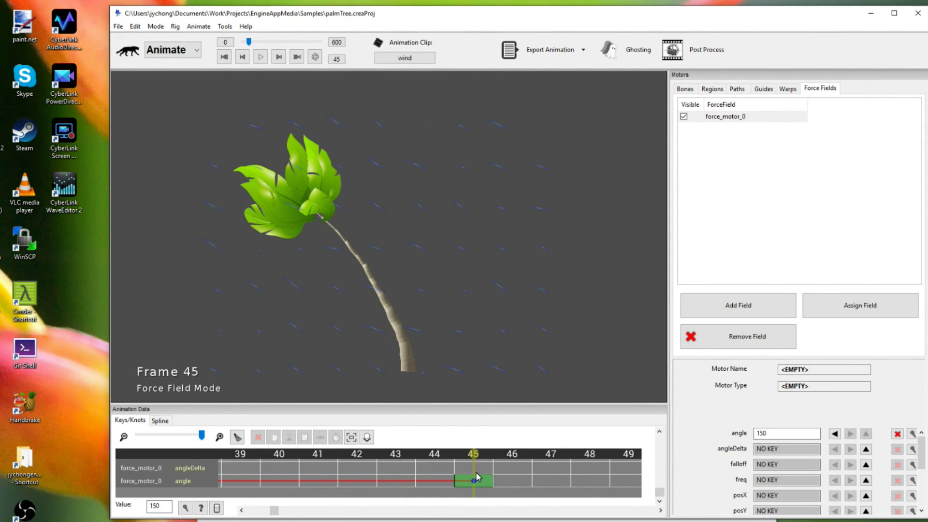
Key the angle at 30 on frame 50, then scrub frames 45–51 to preview the bend.
{"action": "left_click_drag", "start_coordinate": [271, 515], "coordinate": [278, 515]}
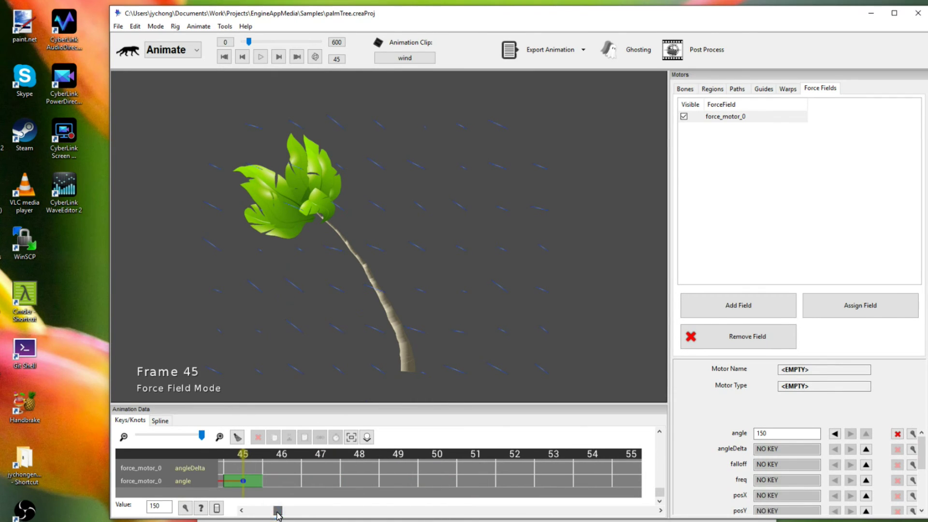
{"action": "left_click", "coordinate": [438, 454]}
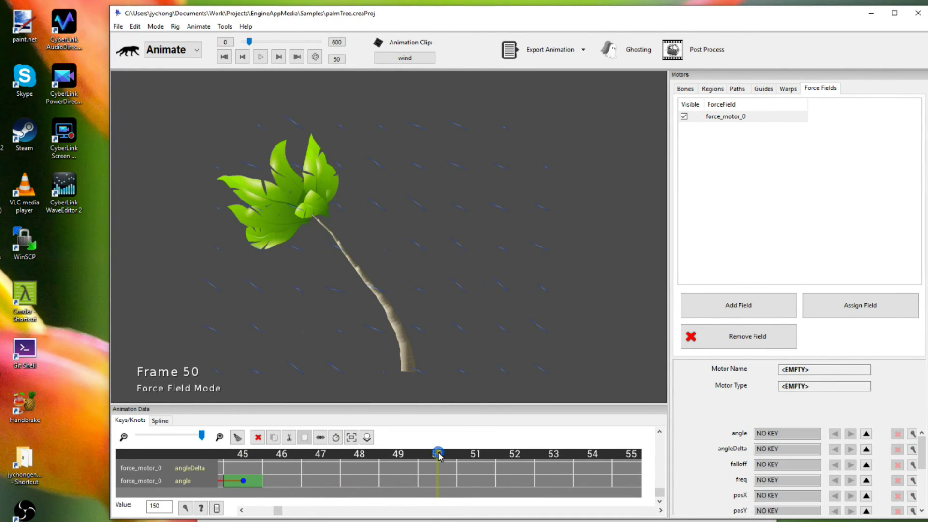
{"action": "left_click", "coordinate": [444, 481]}
{"action": "left_click", "coordinate": [185, 508]}
{"action": "type", "text": "3"}
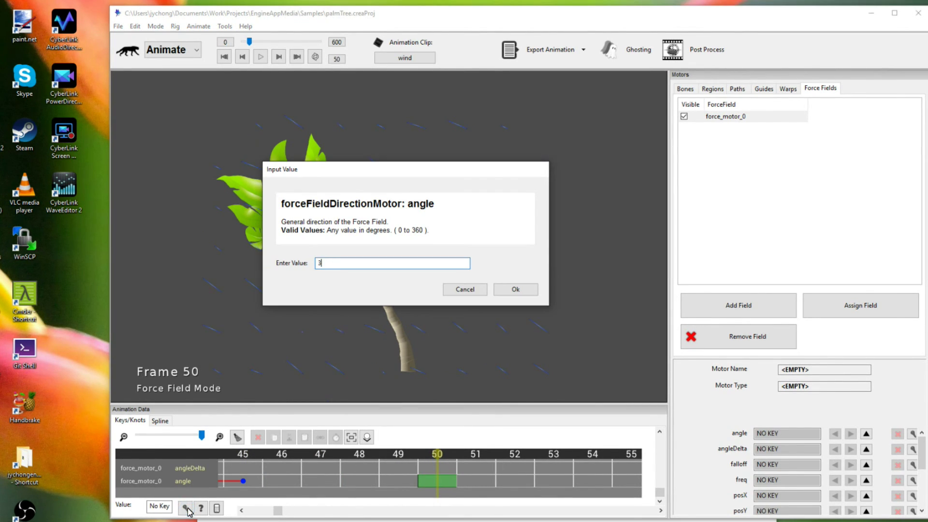
{"action": "type", "text": "0"}
{"action": "key", "text": "Return"}
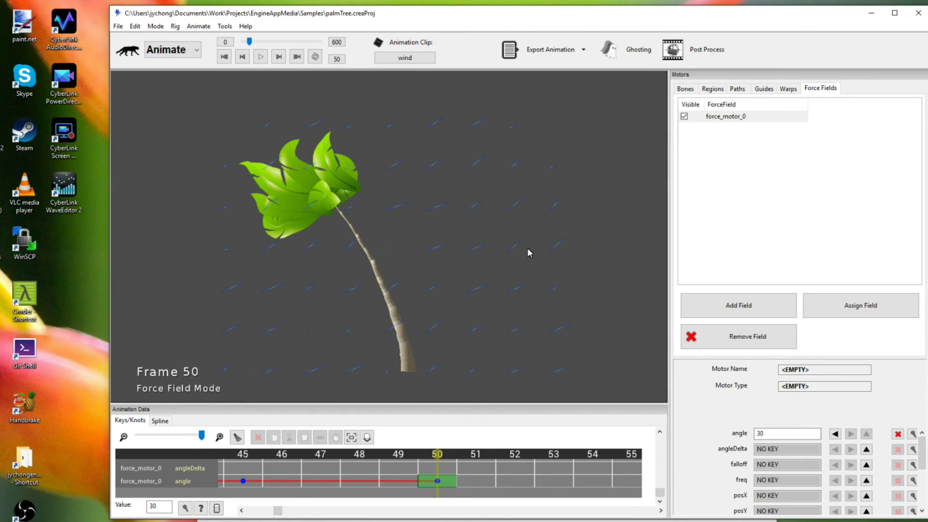
{"action": "left_click_drag", "start_coordinate": [255, 457], "coordinate": [593, 453]}
{"action": "left_click", "coordinate": [486, 461]}
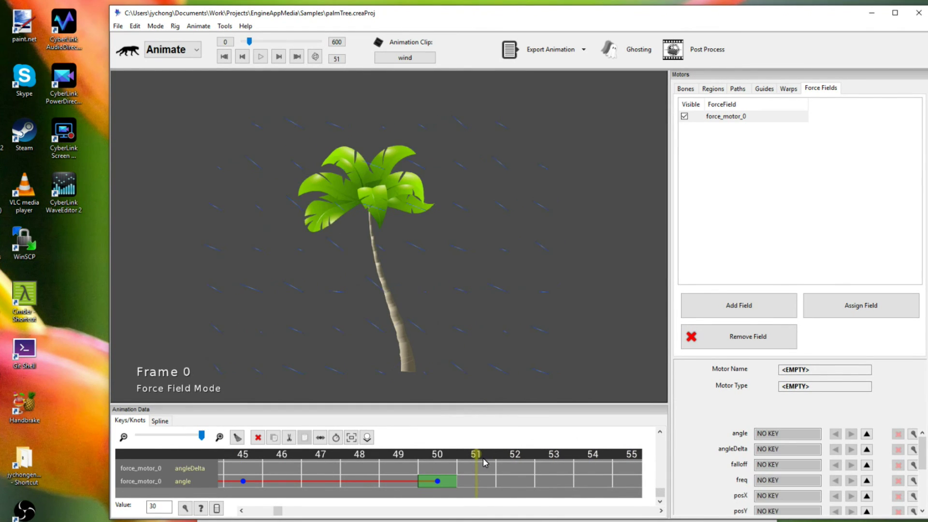
{"action": "key", "text": "space"}
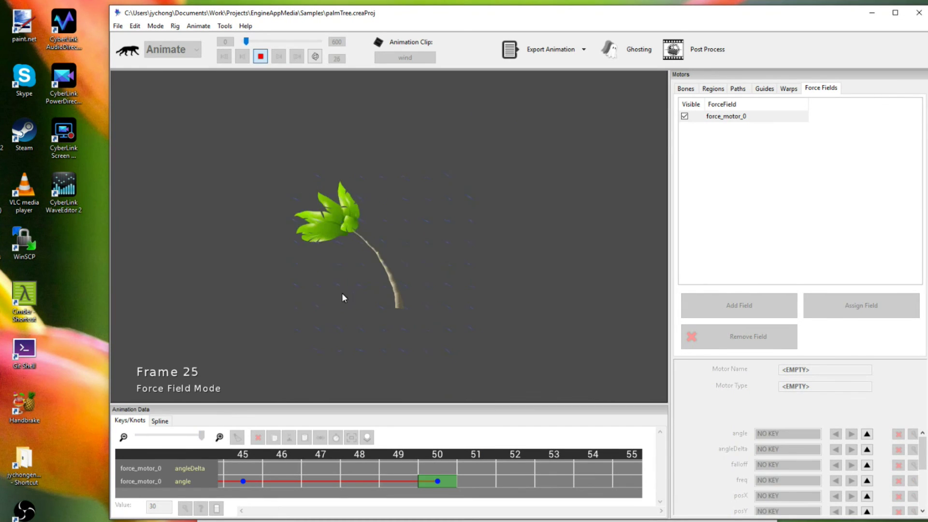
{"action": "key", "text": "space"}
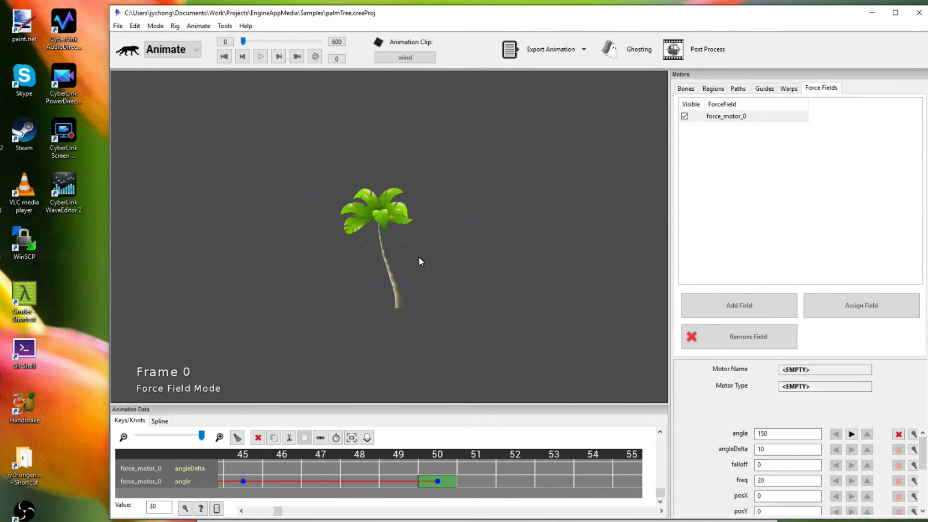
{"action": "key", "text": "space"}
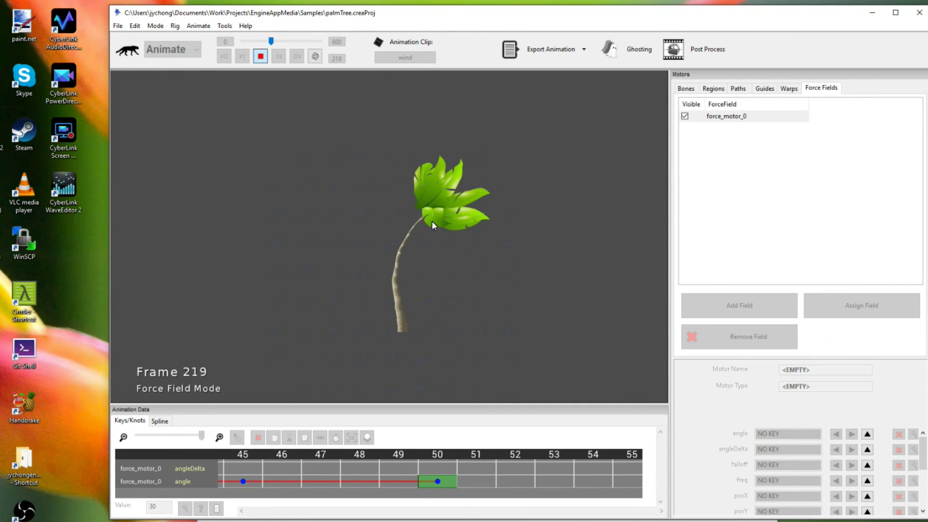
{"action": "key", "text": "space"}
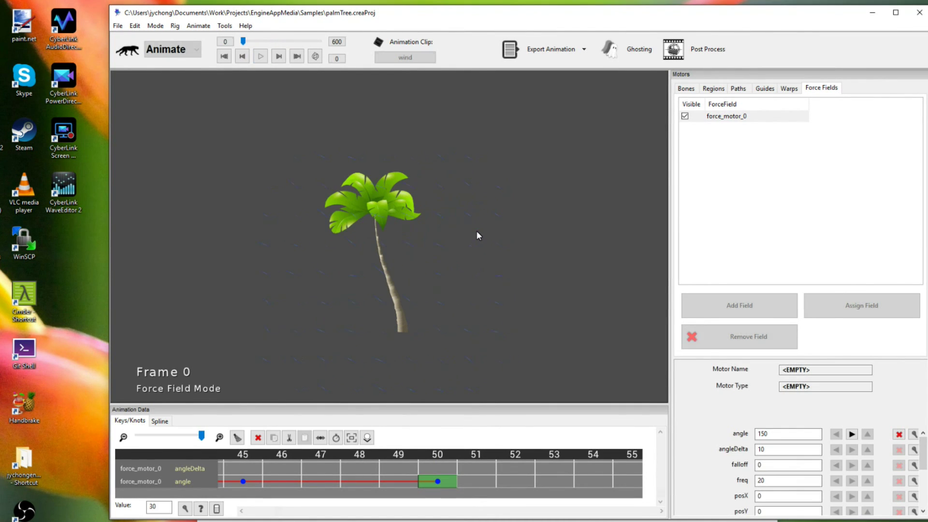
Enlarge the Animation Data area and zoom the timeline out to show frame-0 keys.
{"action": "left_click_drag", "start_coordinate": [343, 409], "coordinate": [361, 366]}
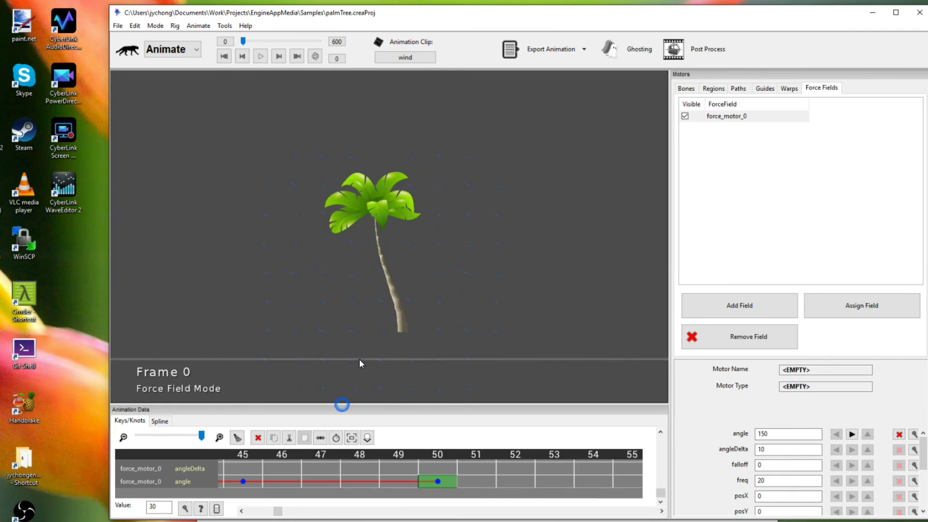
{"action": "left_click_drag", "start_coordinate": [278, 511], "coordinate": [233, 517]}
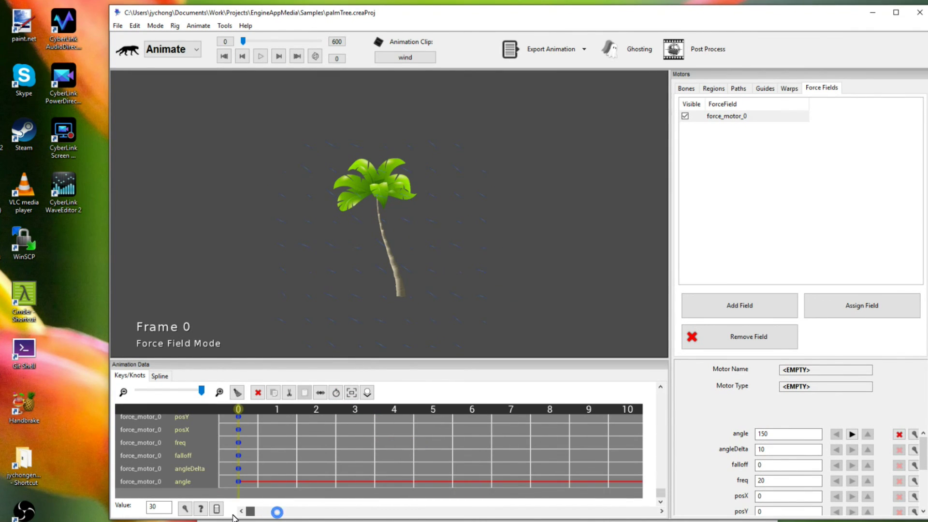
{"action": "left_click_drag", "start_coordinate": [196, 399], "coordinate": [163, 392]}
{"action": "left_click_drag", "start_coordinate": [252, 513], "coordinate": [211, 503]}
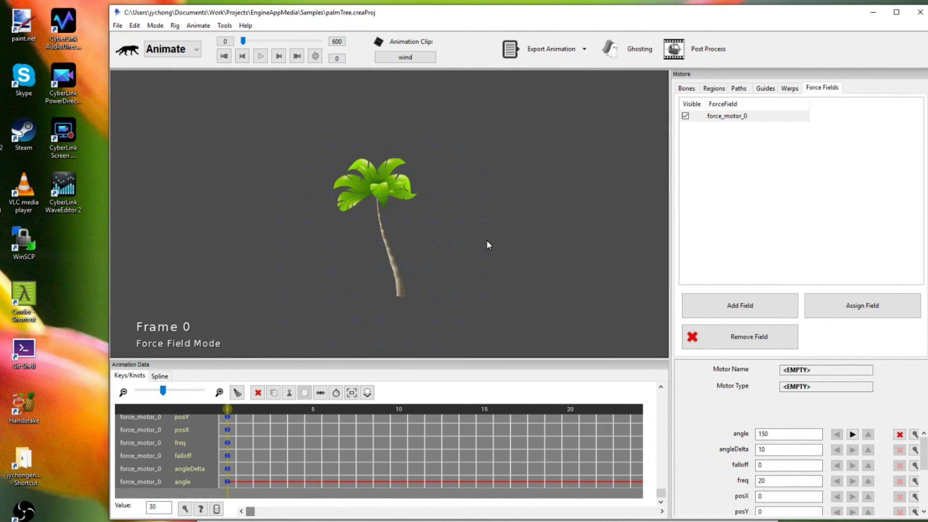
Play and restart the wind clip several times to watch the palm sway.
{"action": "key", "text": "space"}
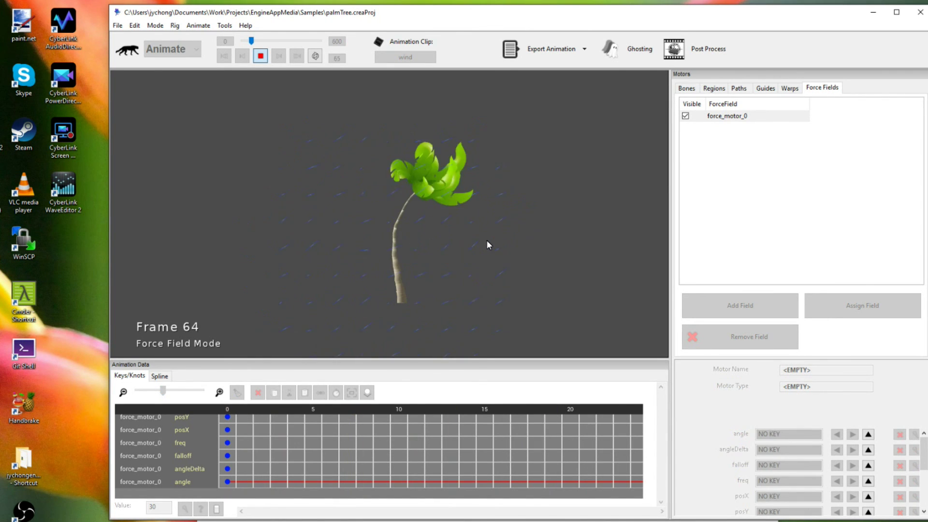
{"action": "key", "text": "space"}
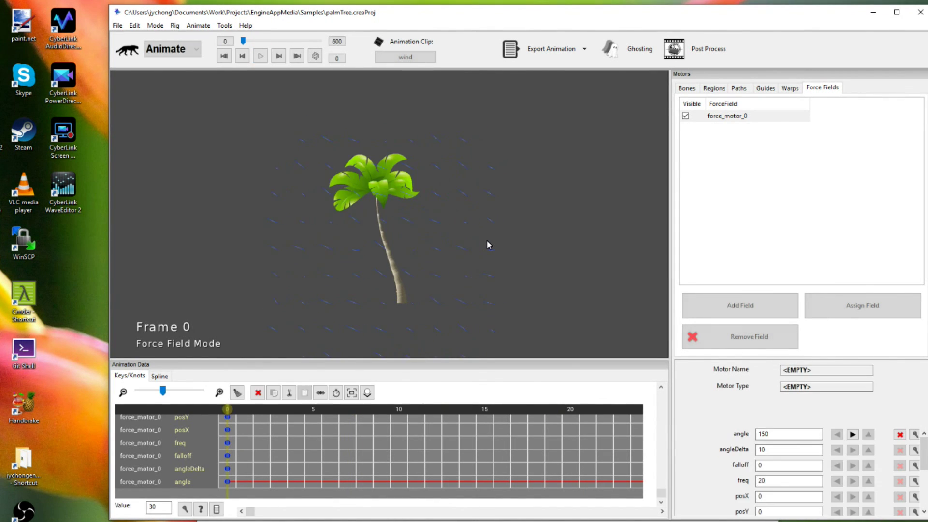
{"action": "key", "text": "space"}
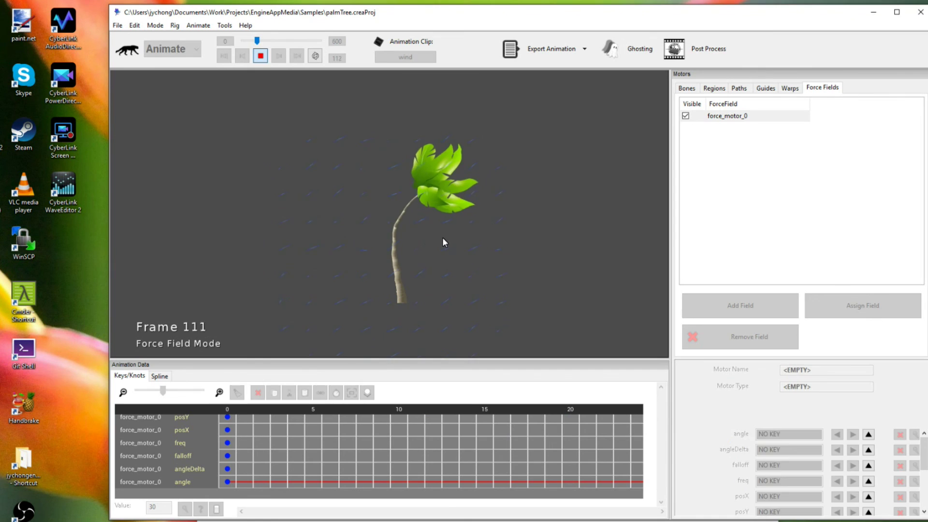
{"action": "key", "text": "space"}
{"action": "key", "text": "space"}
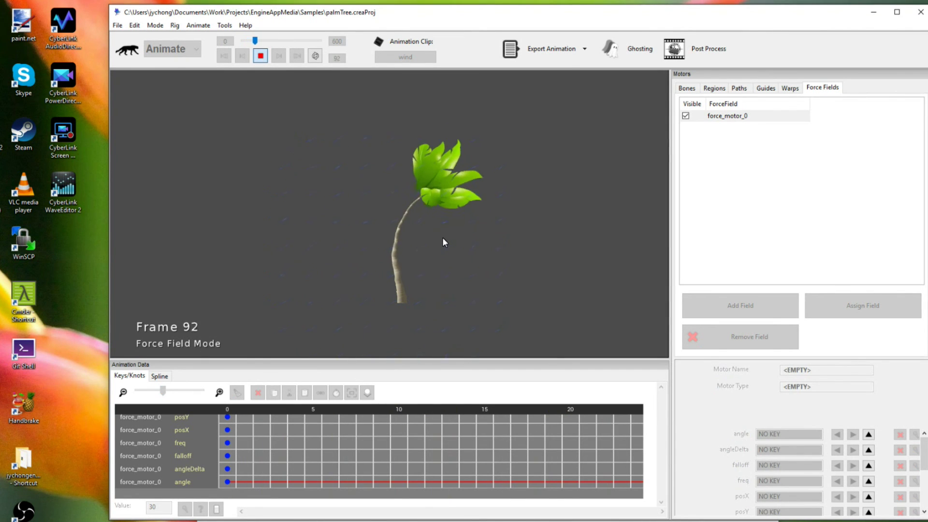
{"action": "key", "text": "space"}
{"action": "key", "text": "space"}
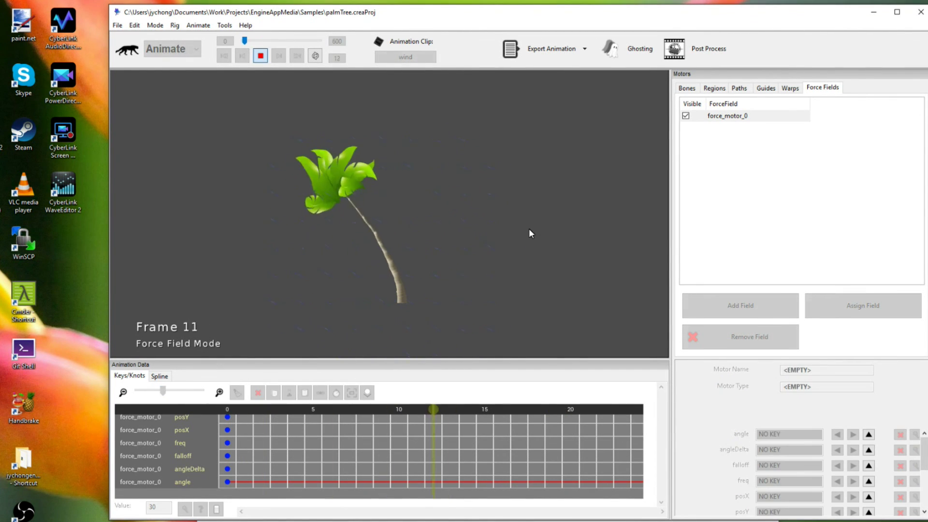
{"action": "key", "text": "space"}
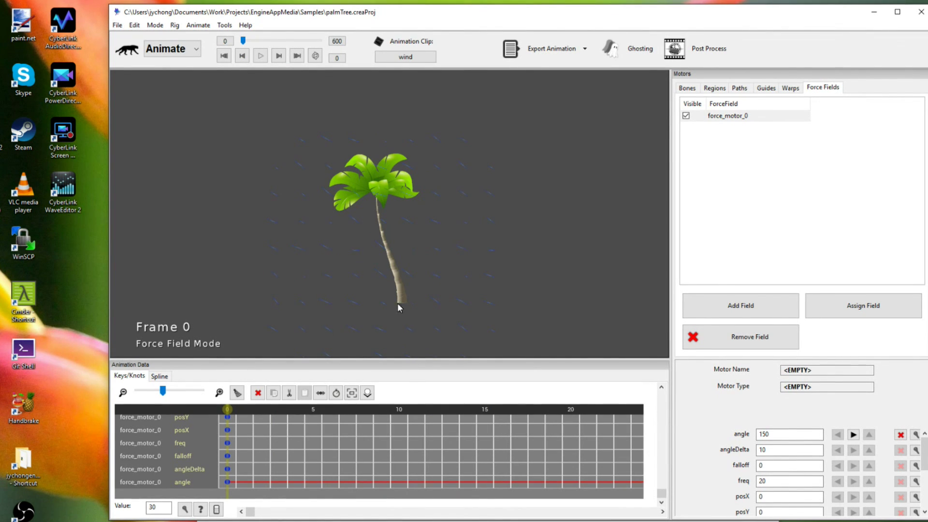
{"action": "scroll", "coordinate": [832, 457], "scroll_direction": "down", "scroll_amount": 3}
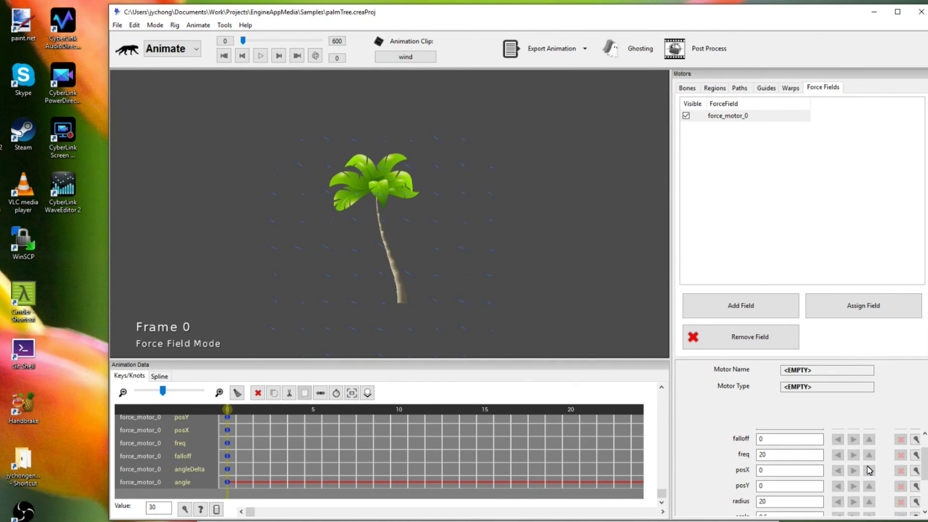
{"action": "scroll", "coordinate": [869, 470], "scroll_direction": "up", "scroll_amount": 2}
{"action": "scroll", "coordinate": [870, 470], "scroll_direction": "up", "scroll_amount": 1}
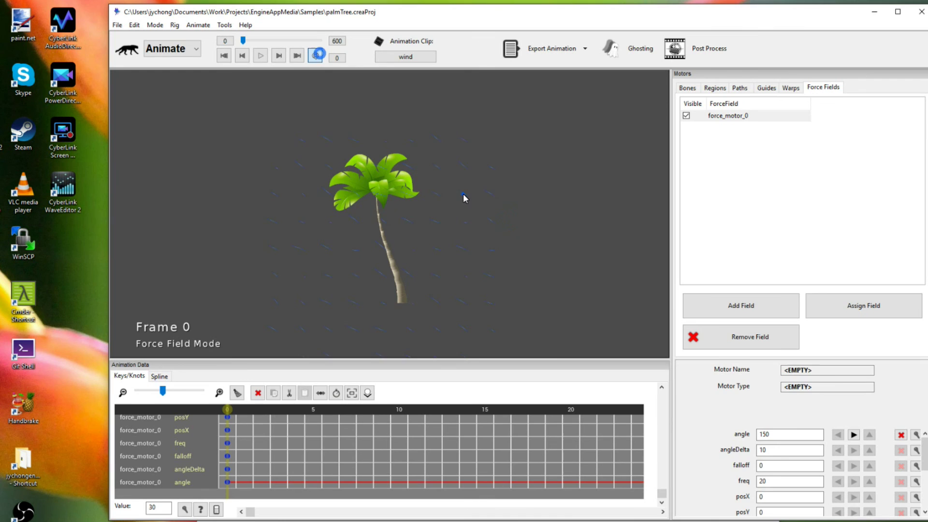
{"action": "key", "text": "space"}
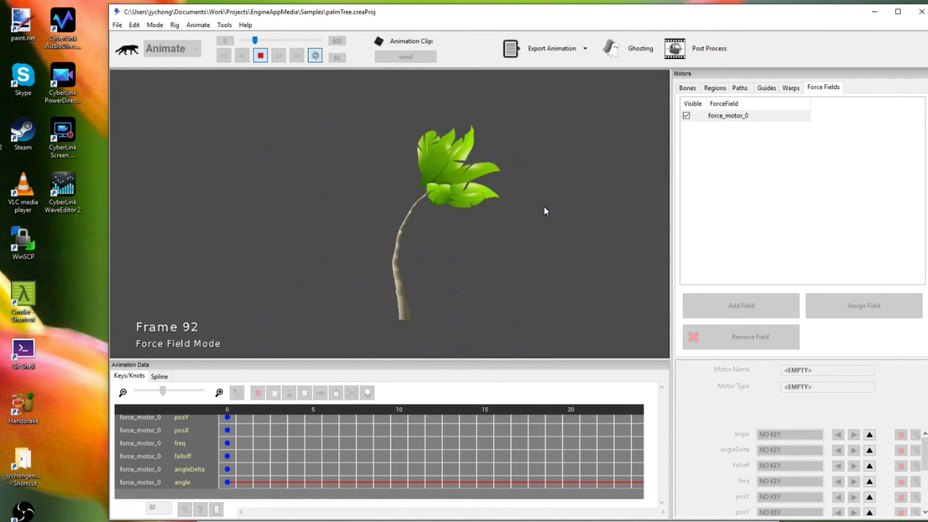